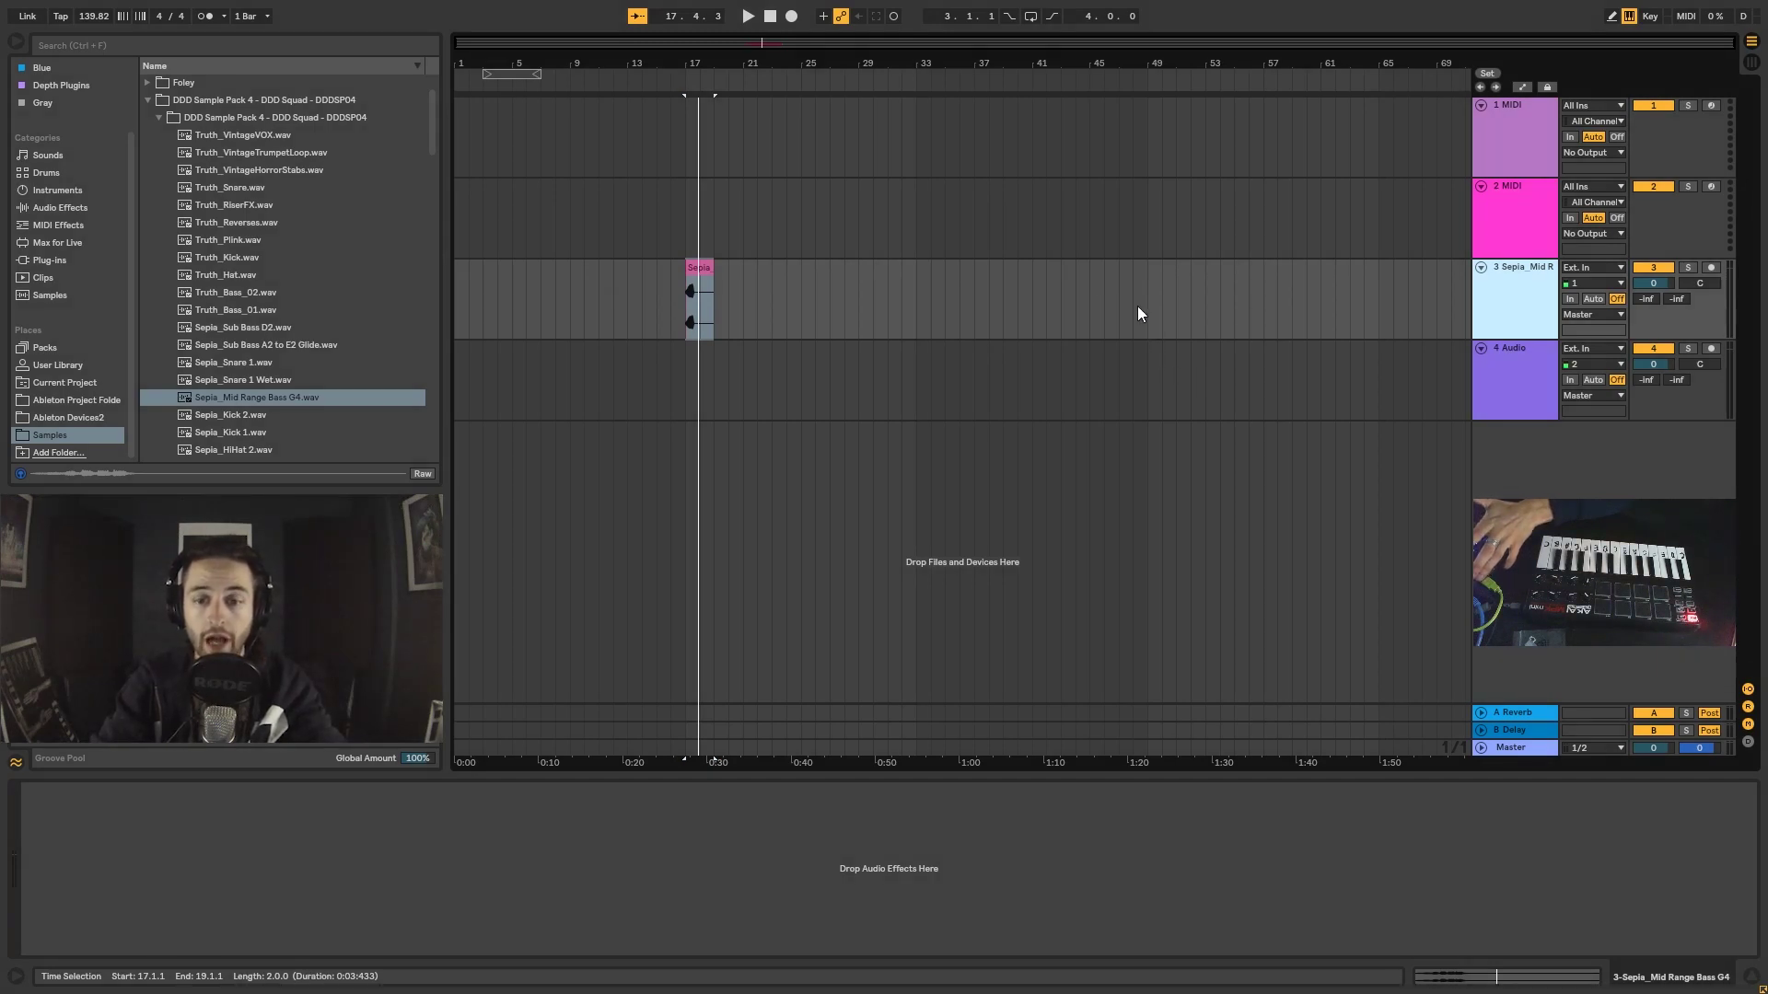
- Show the built-in Audio Effects and select the Sepia_Mid Range Bass G4 clip at bar 17, track 3
click(46, 210)
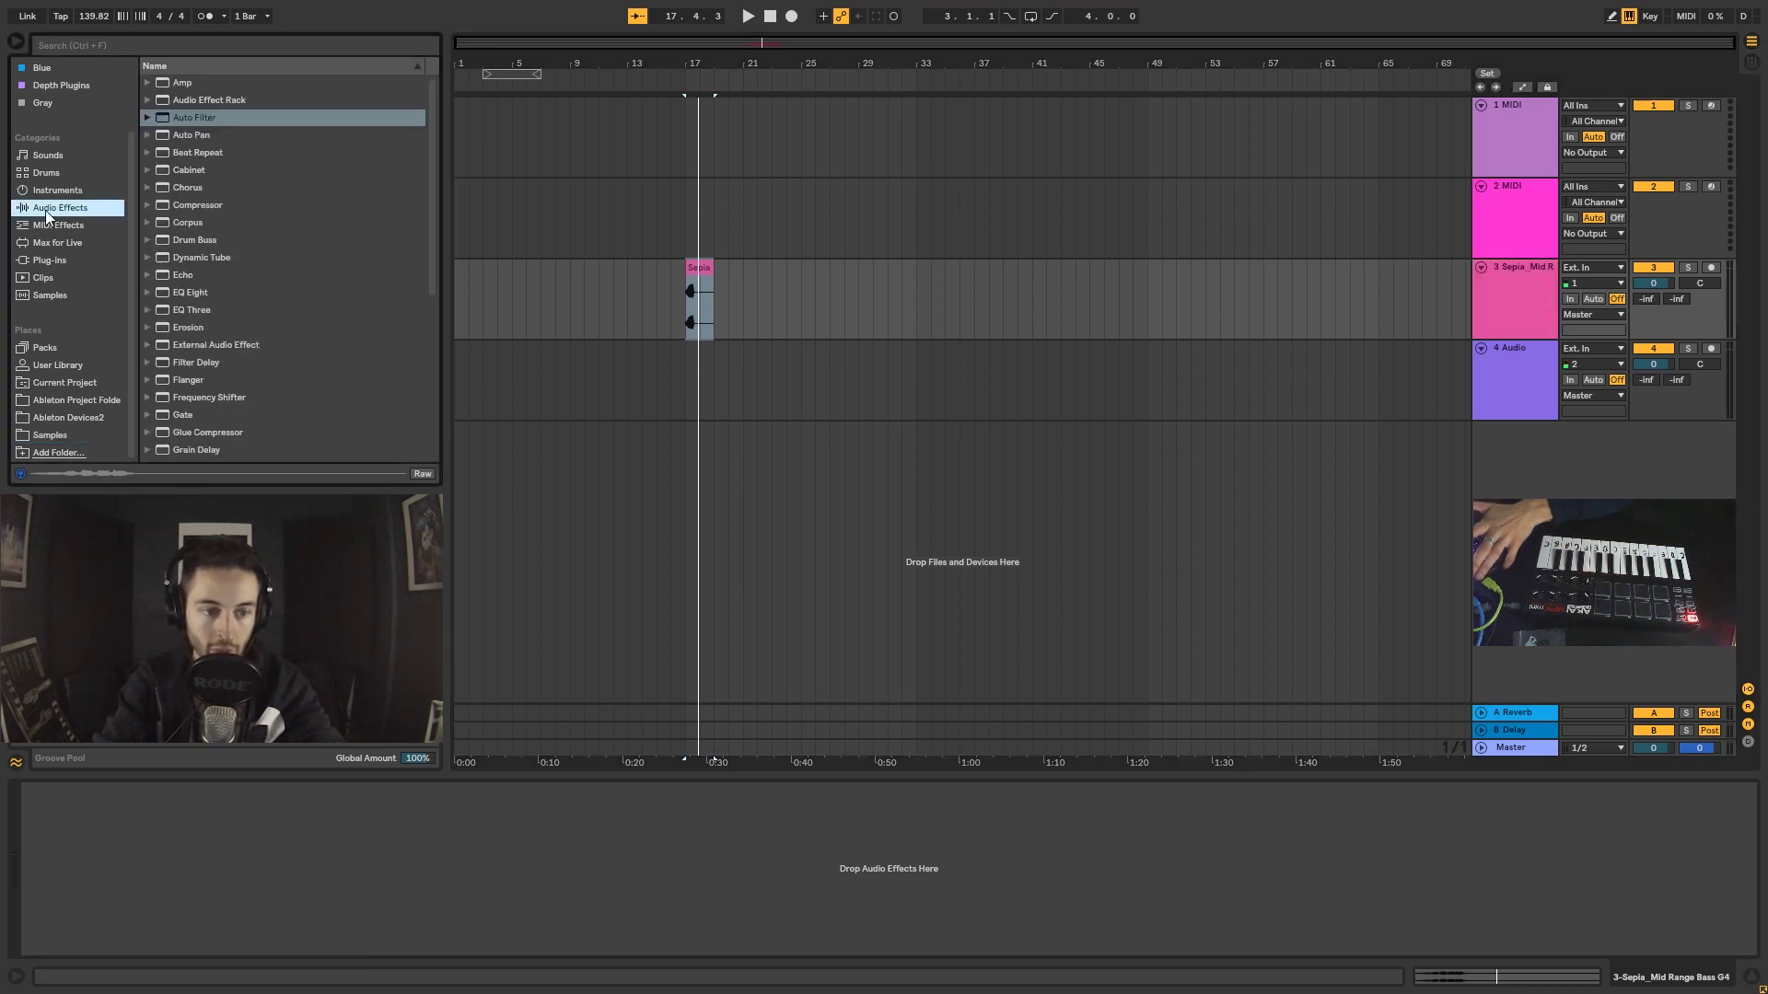
mouse_move(431, 136)
mouse_down()
mouse_move(429, 307)
mouse_move(418, 135)
mouse_up()
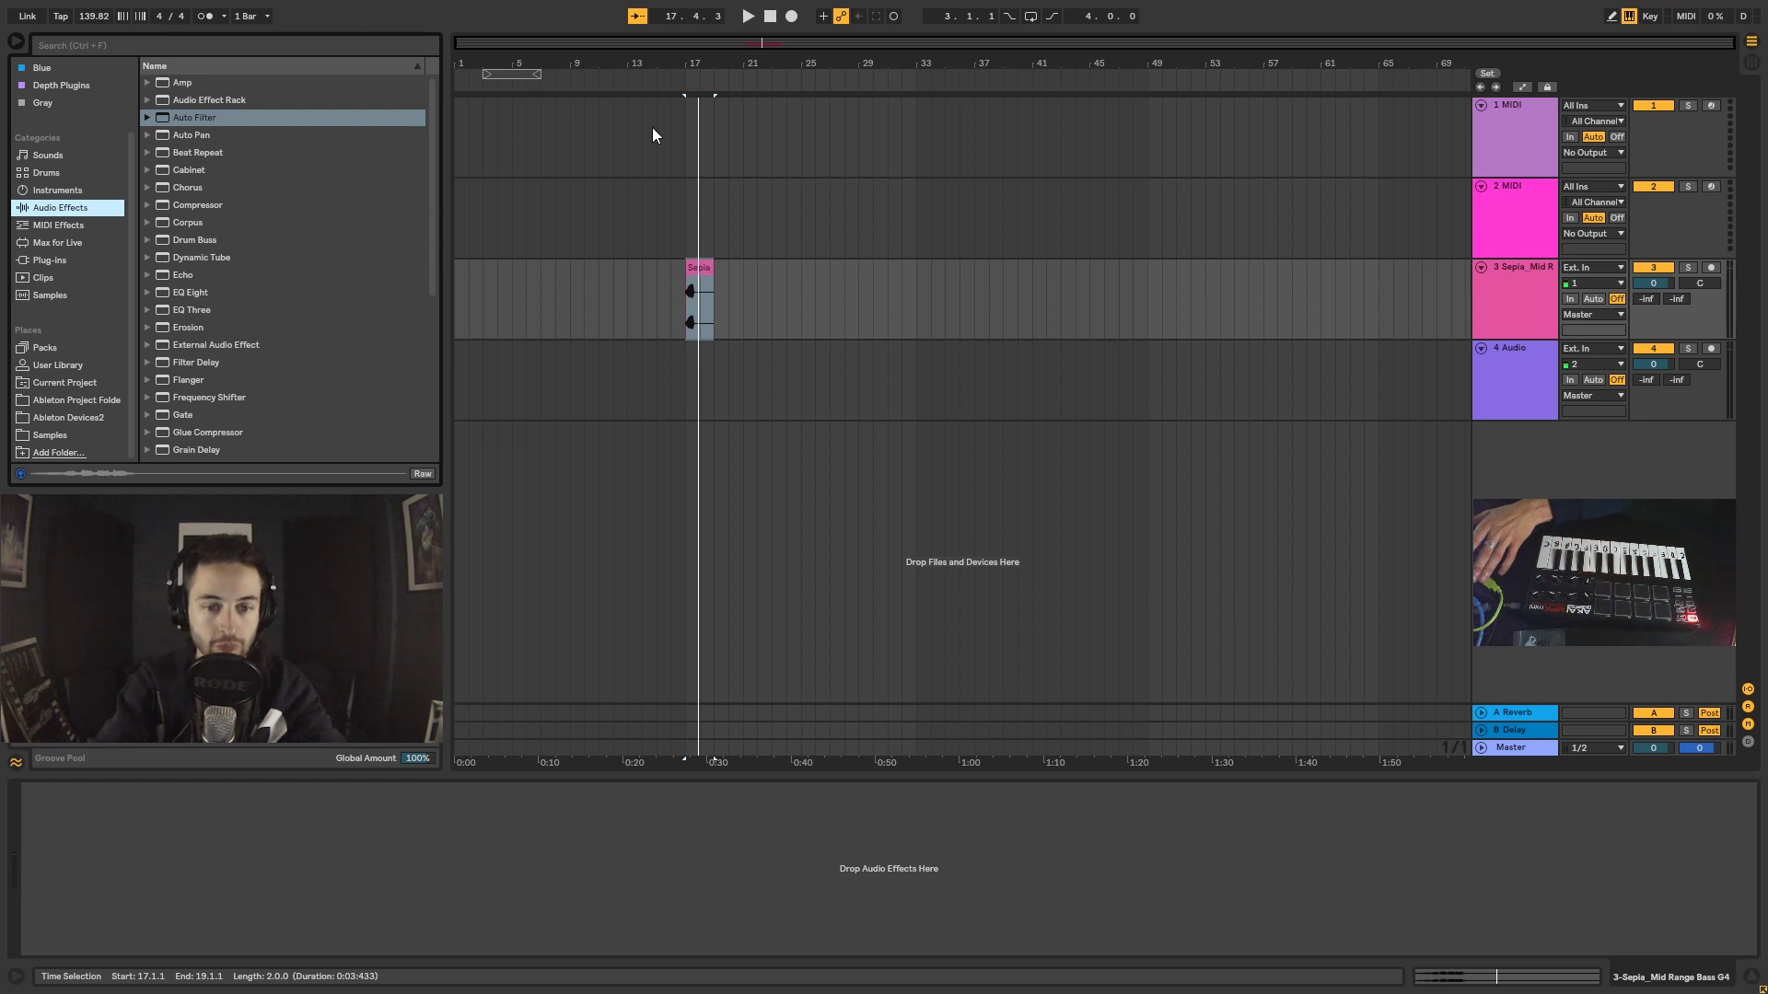
click(711, 273)
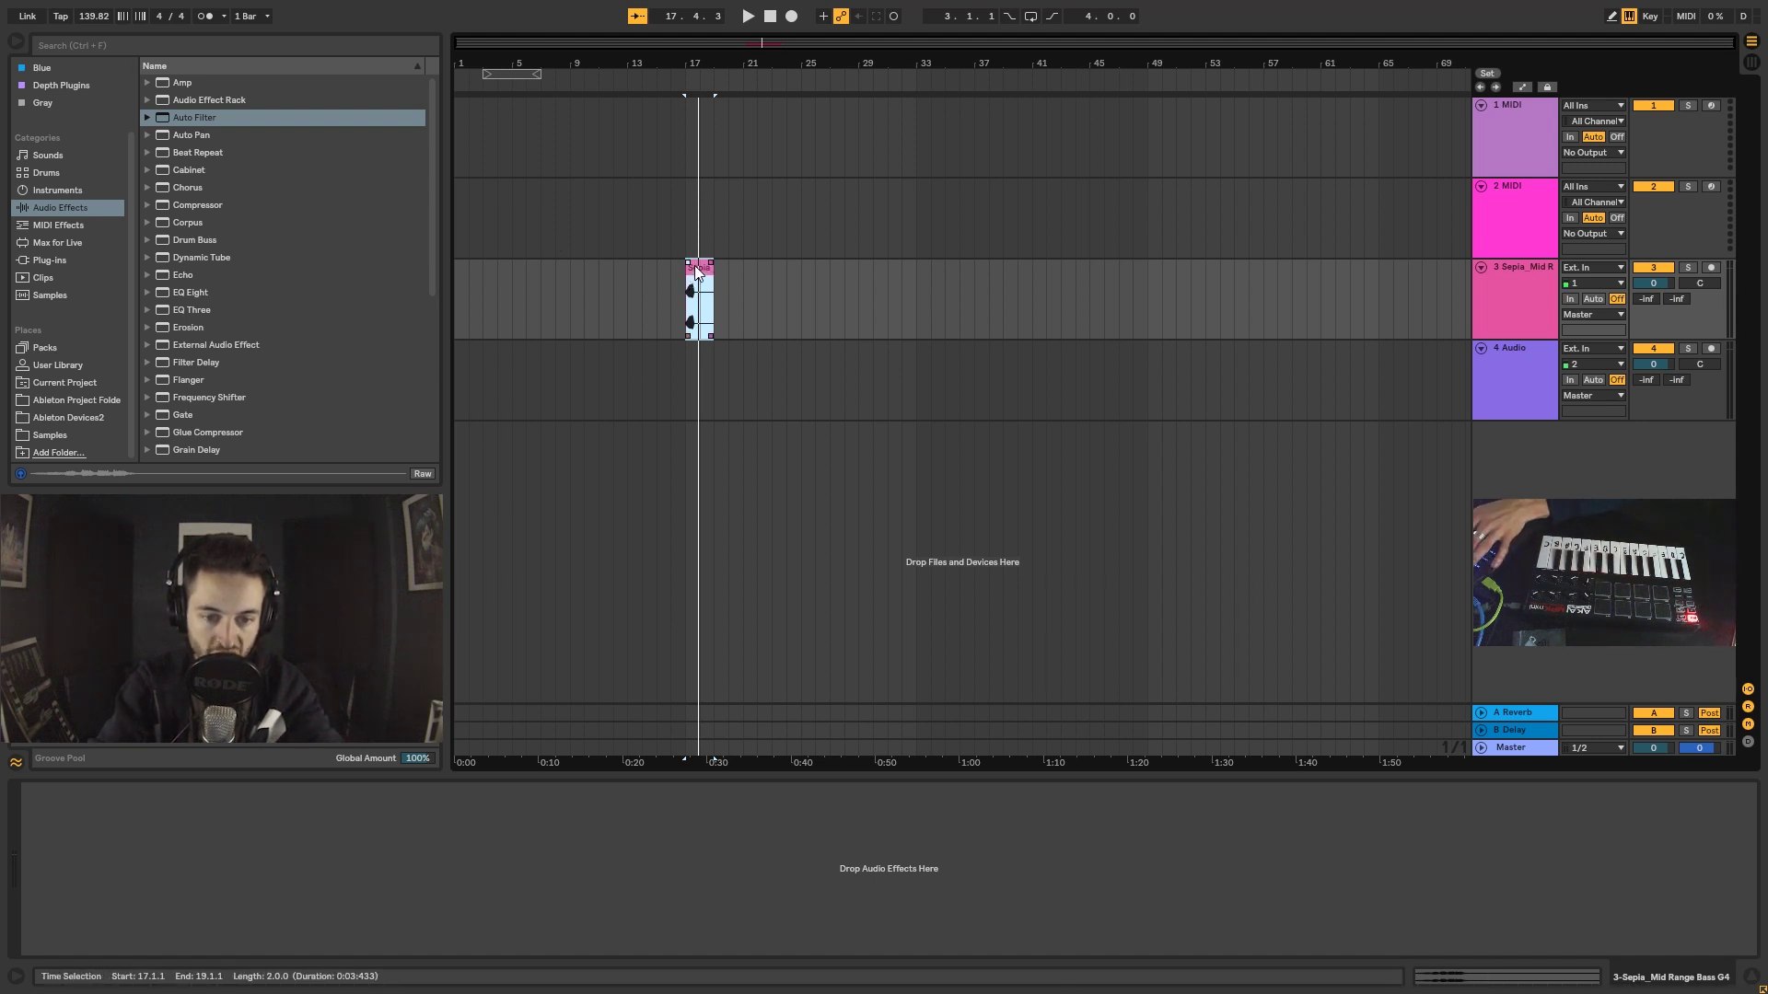
- Play the Sepia bass clip and trim its end to bar 18
key(space)
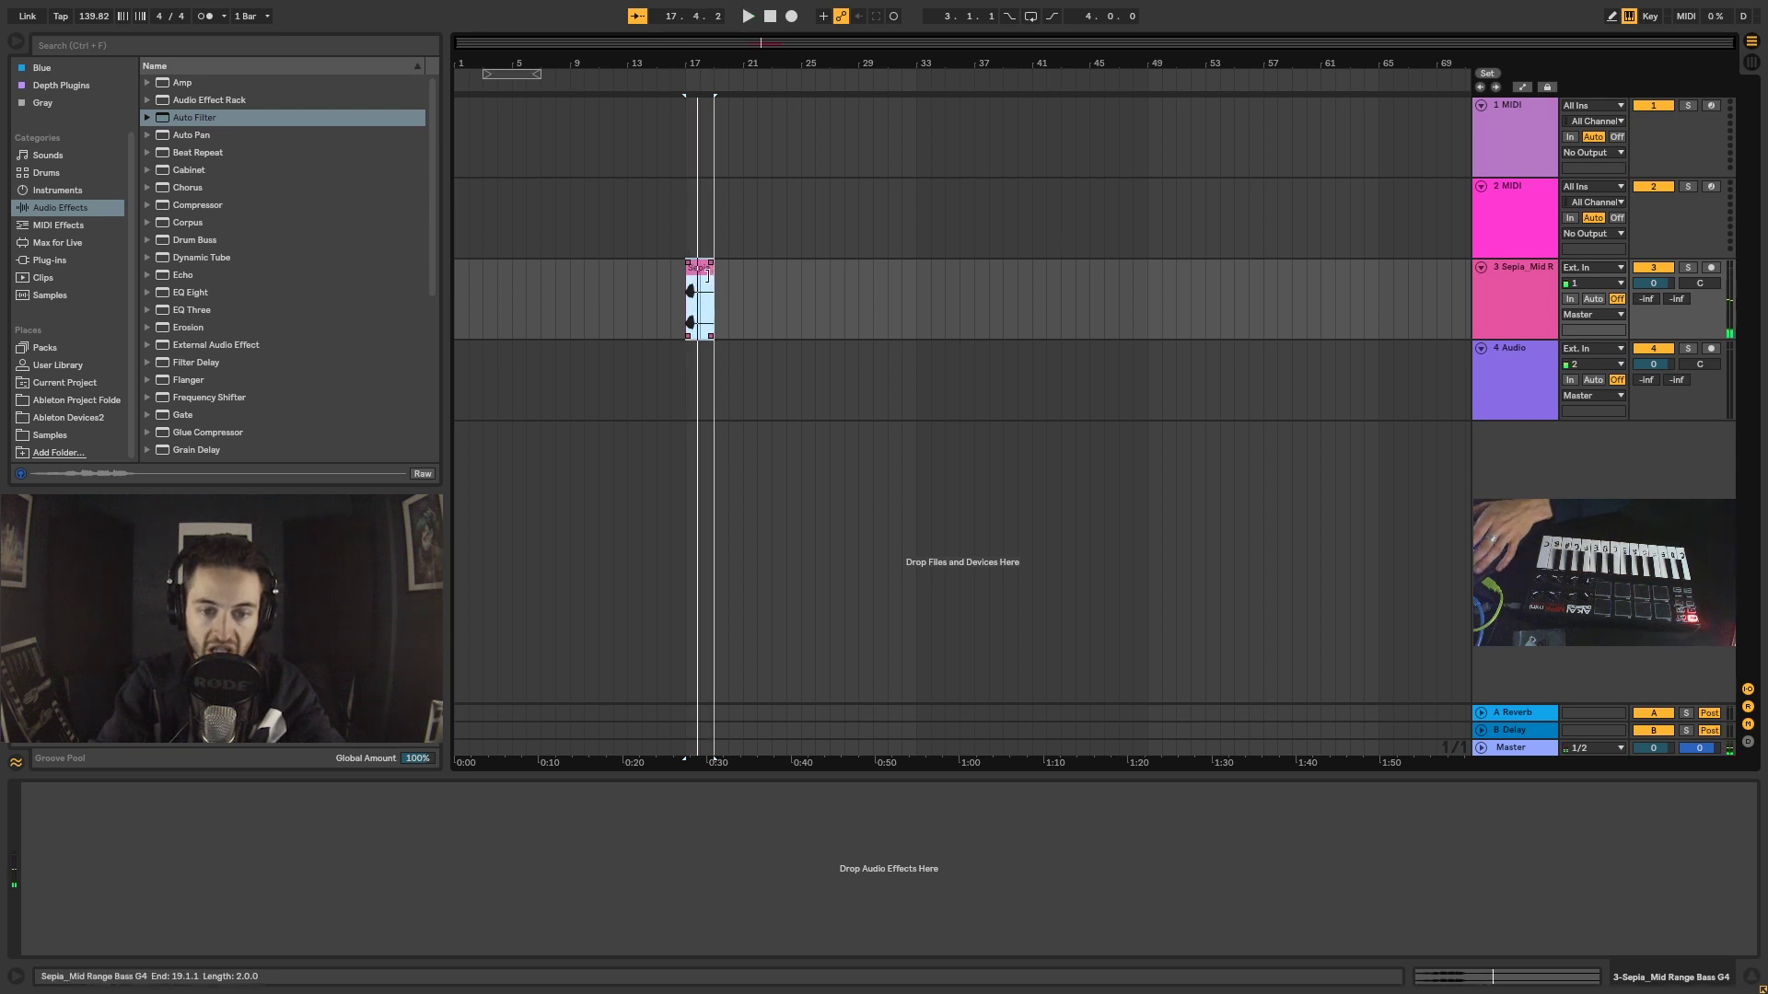
drag(711, 275, 699, 275)
key(space)
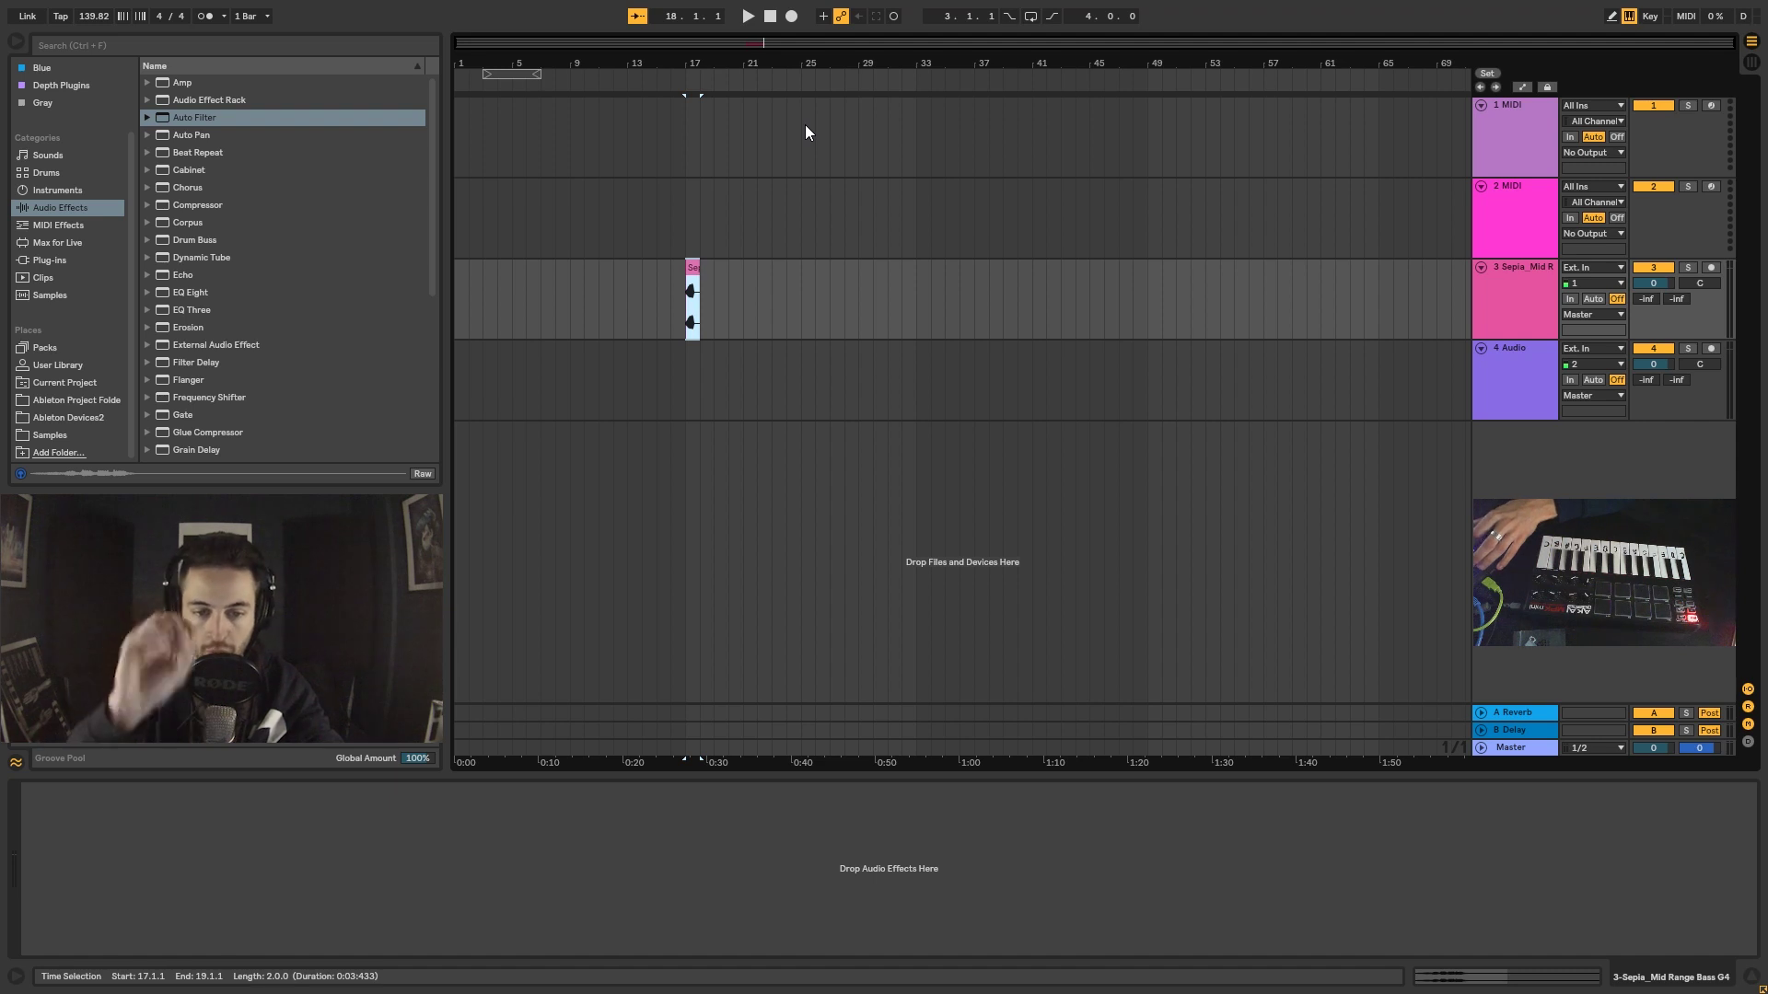
- Turn off computer MIDI keyboard input and zoom the arrangement to the bass clip
key(z)
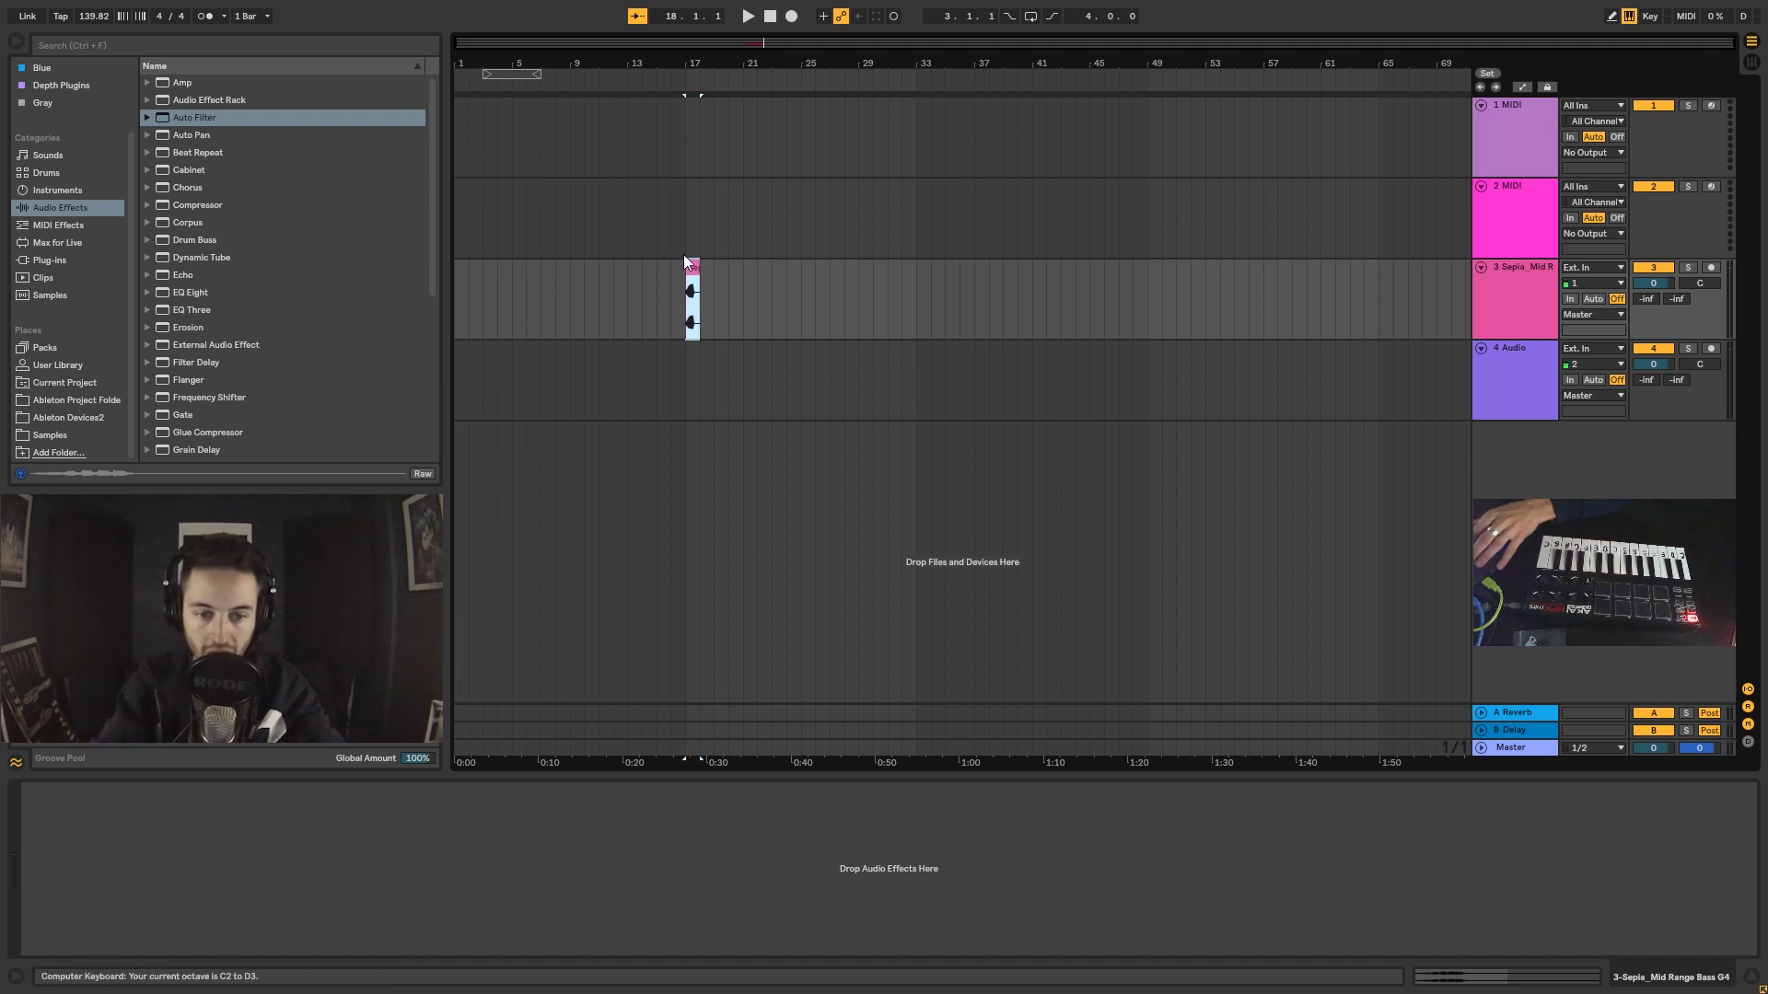
key(m)
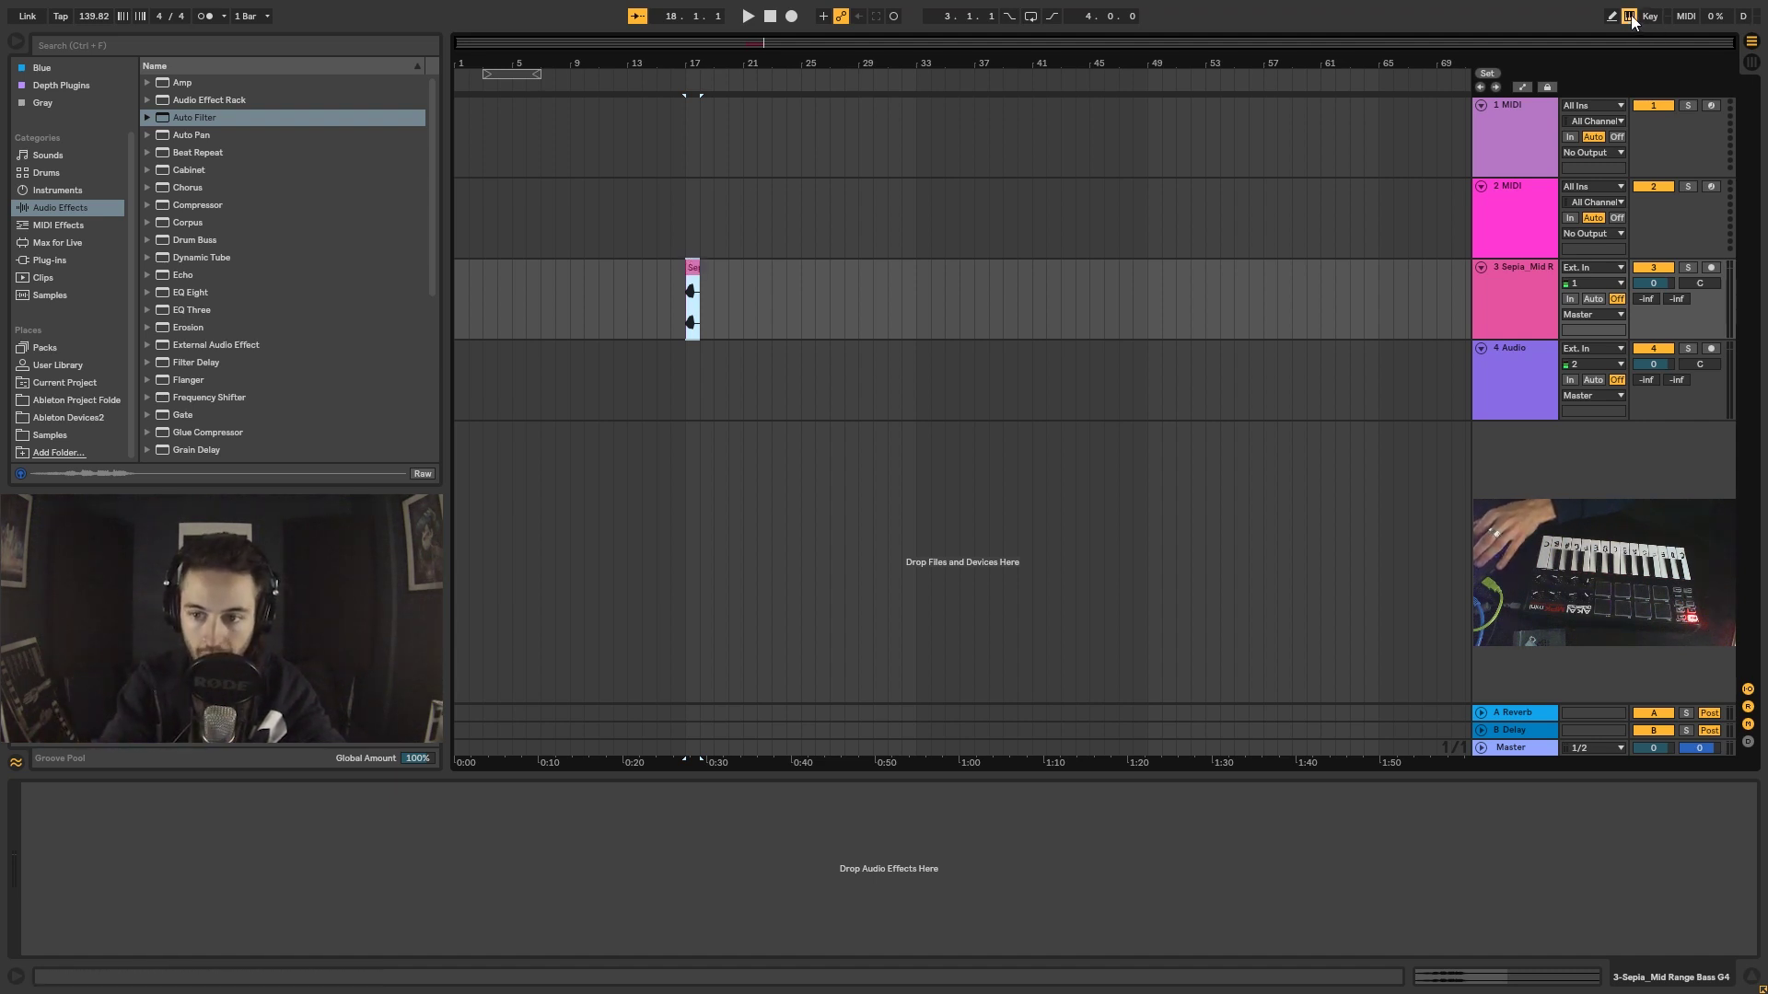
key(z)
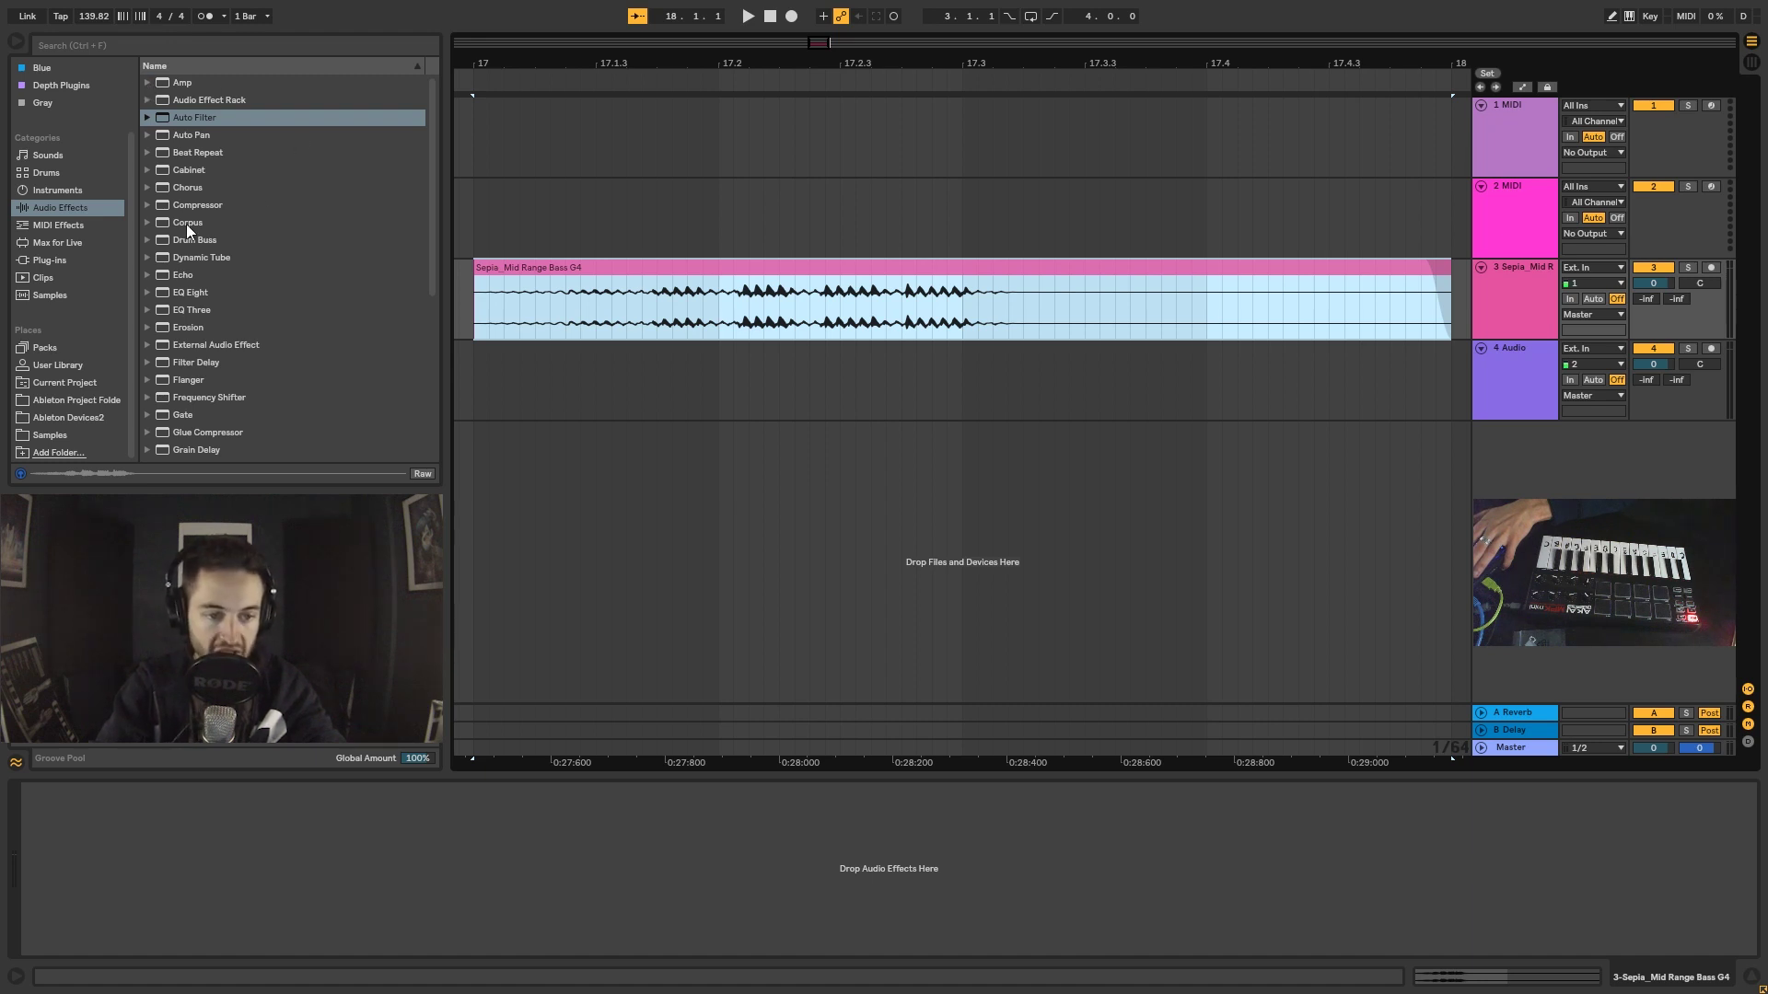
- Load the Amp effect onto the Sepia bass track, then bypass it
click(181, 84)
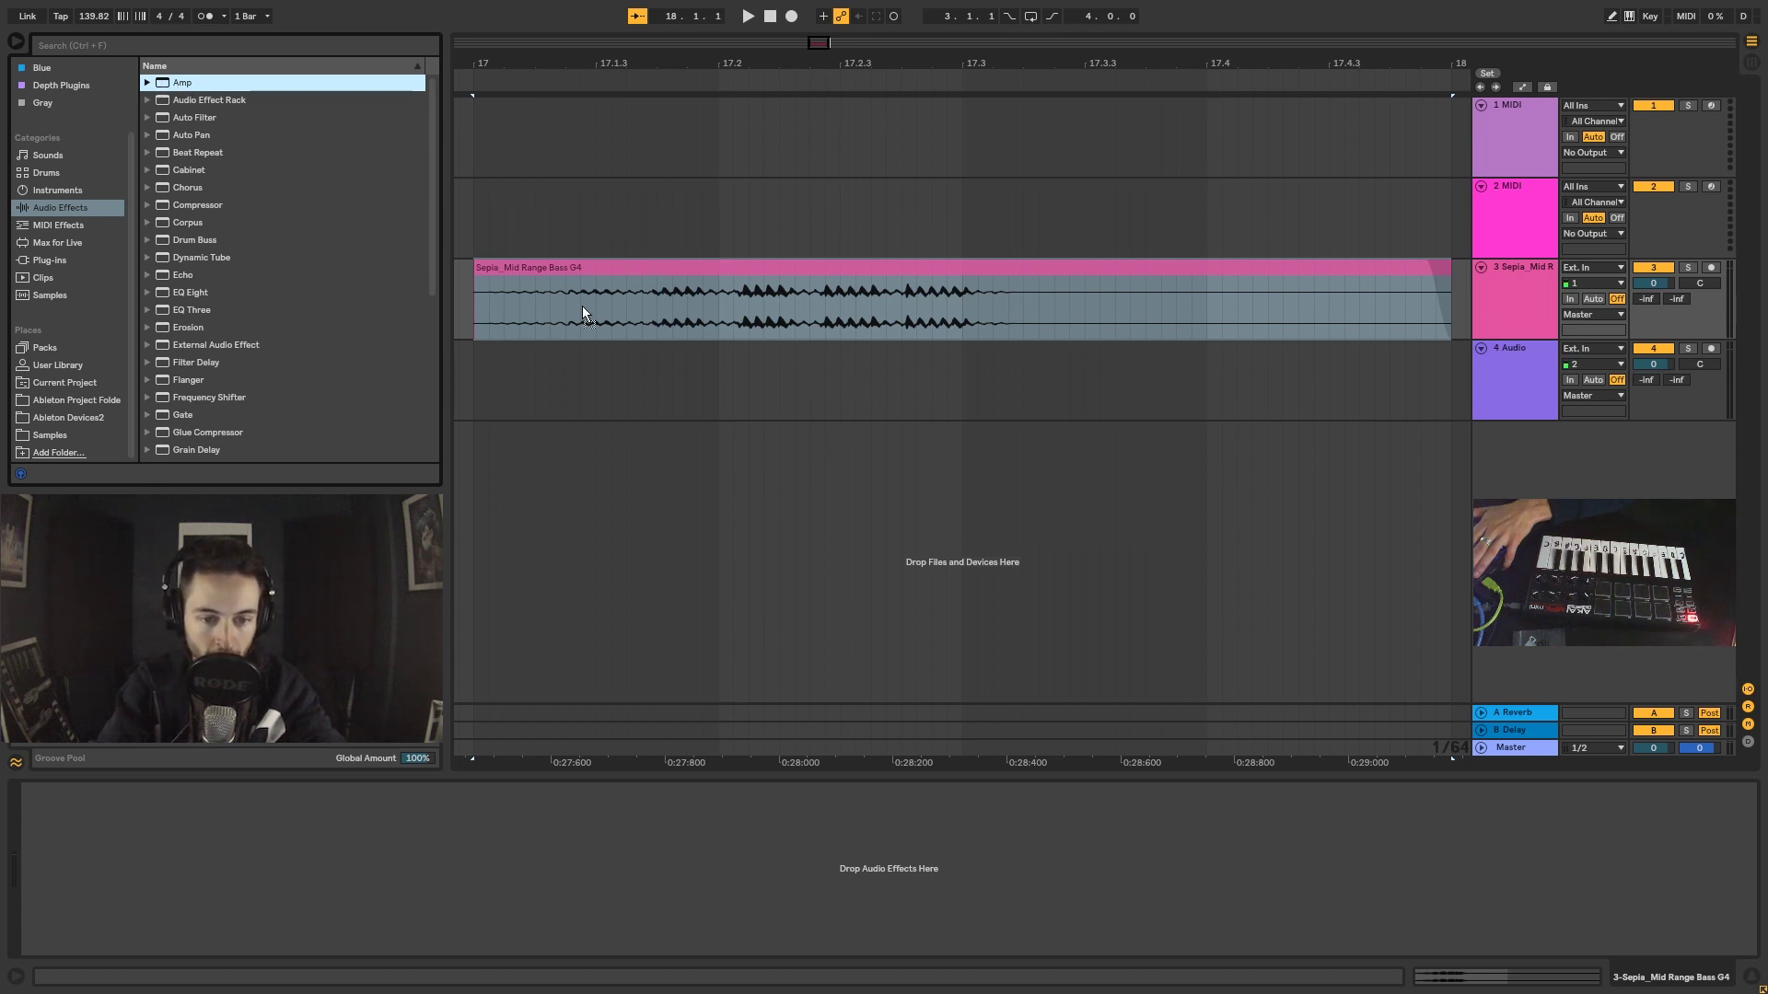
drag(582, 306, 286, 124)
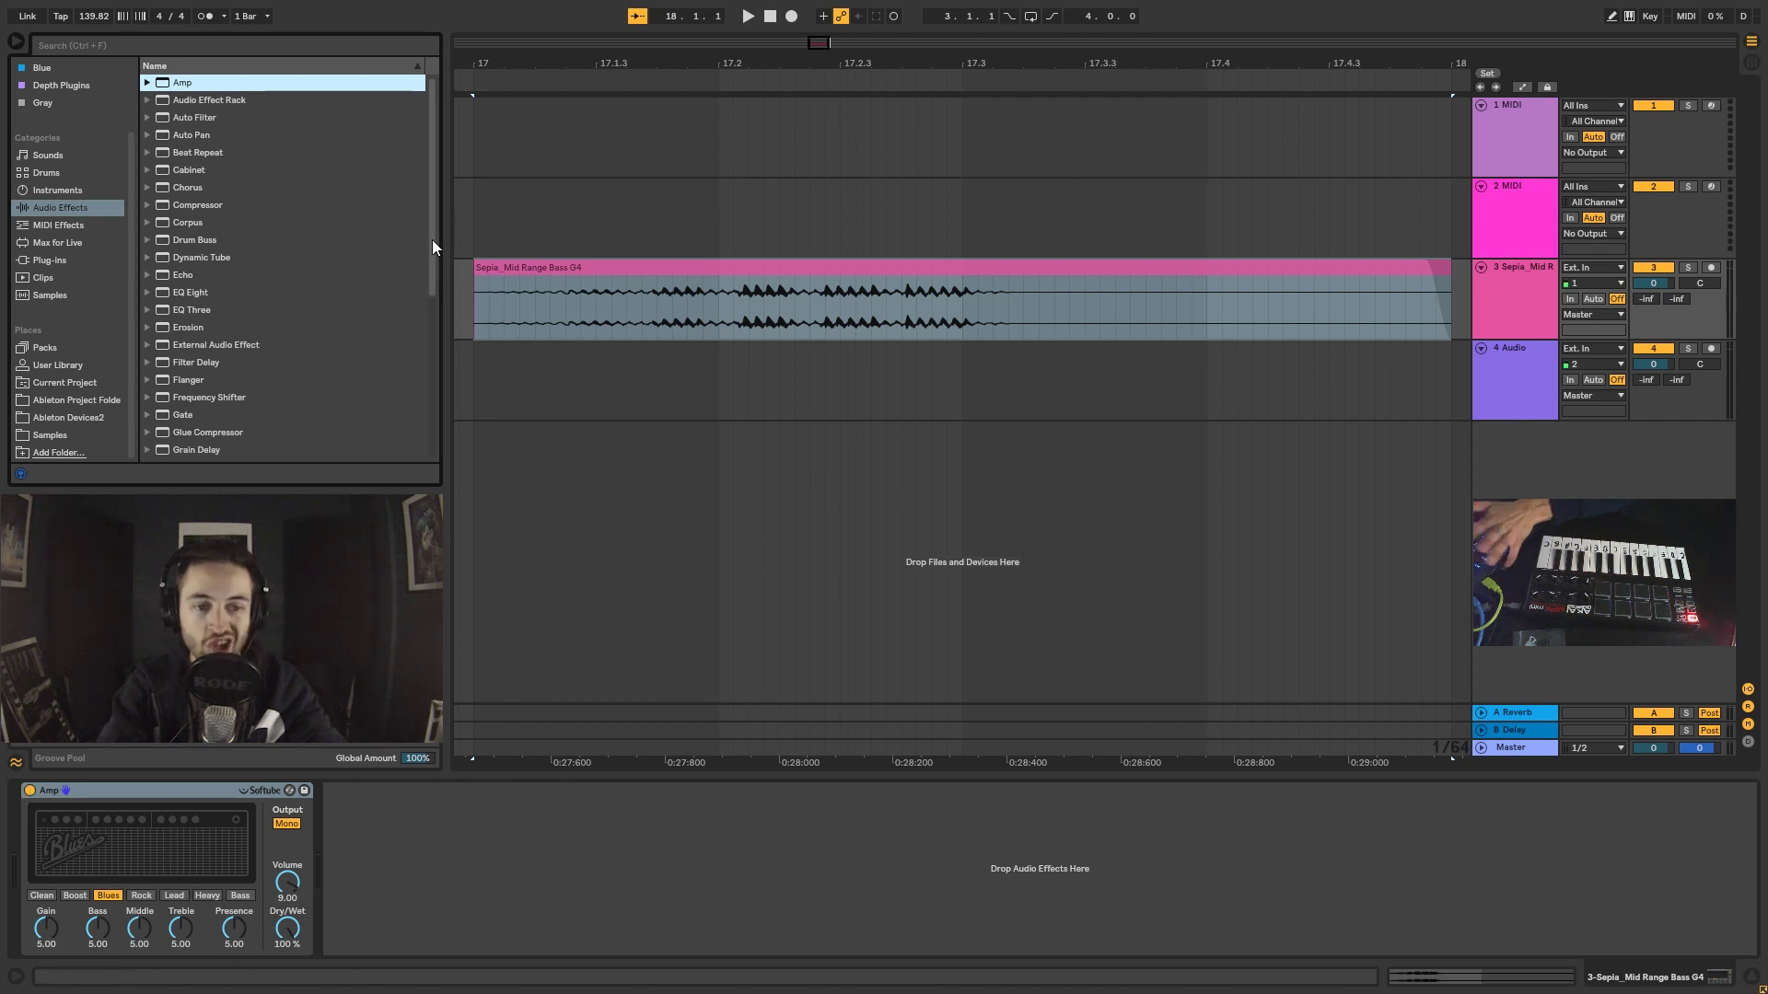
click(29, 792)
- Toggle Amp on and off to compare against the dry bass, then lower its Dry/Wet mix
click(30, 792)
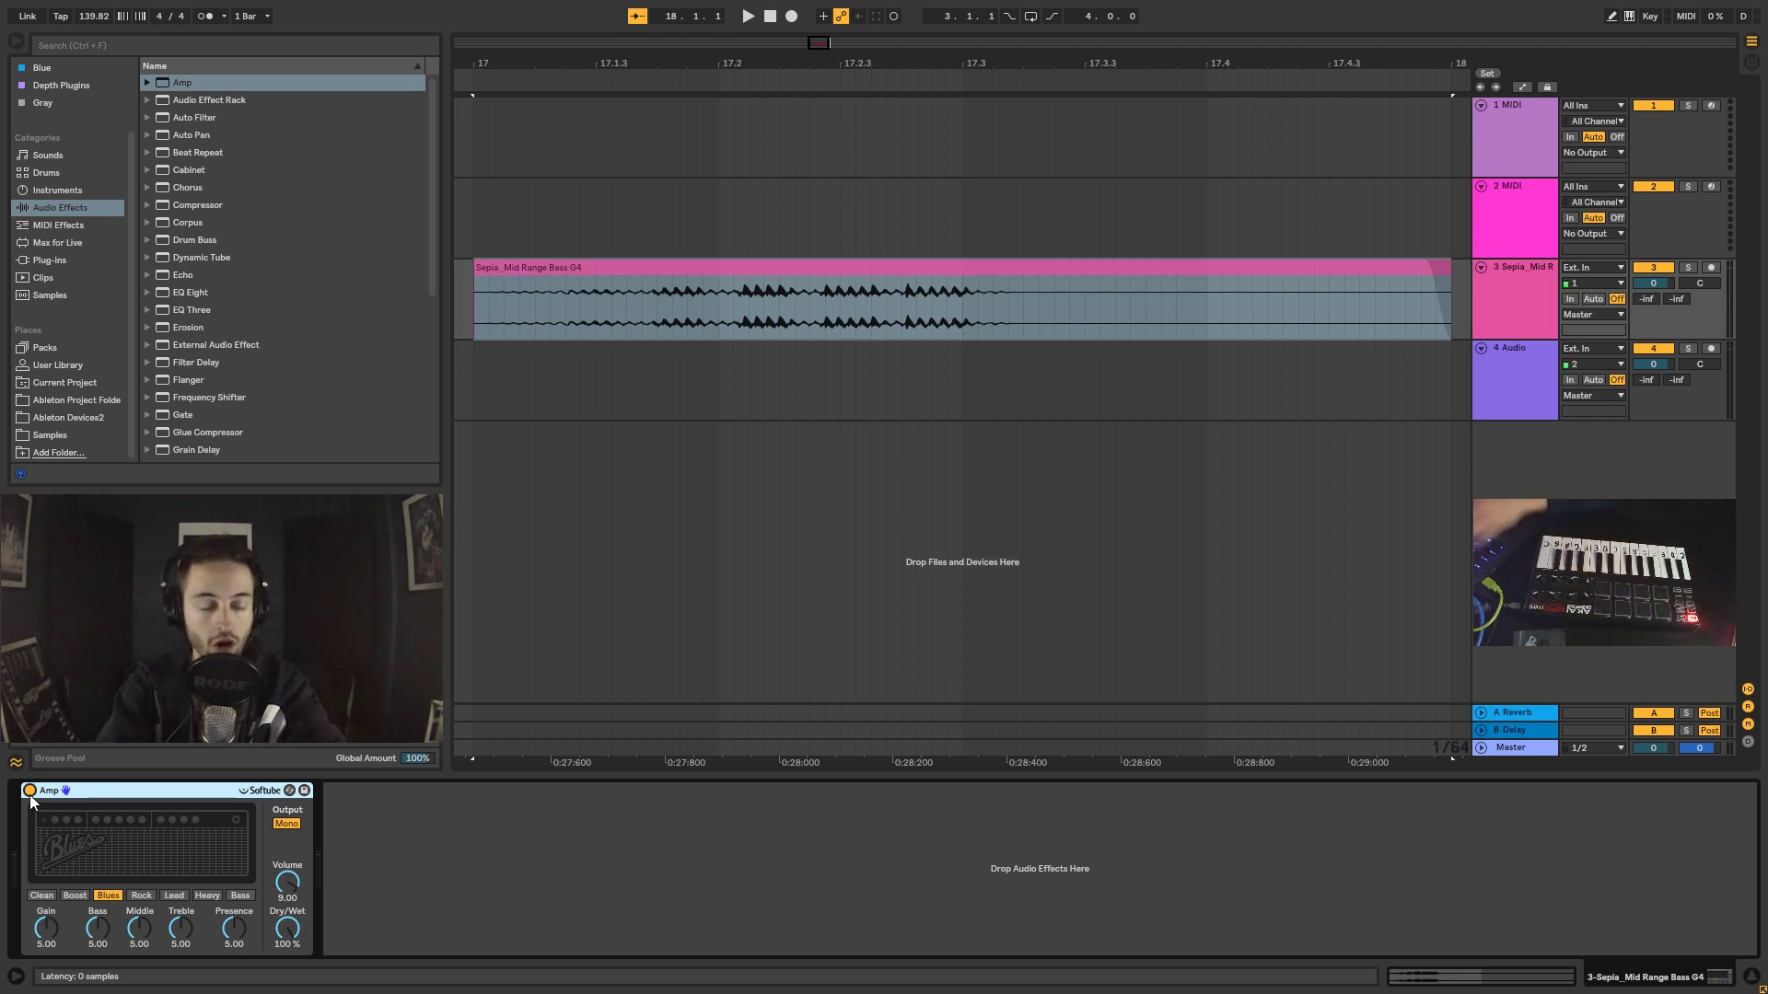
click(31, 791)
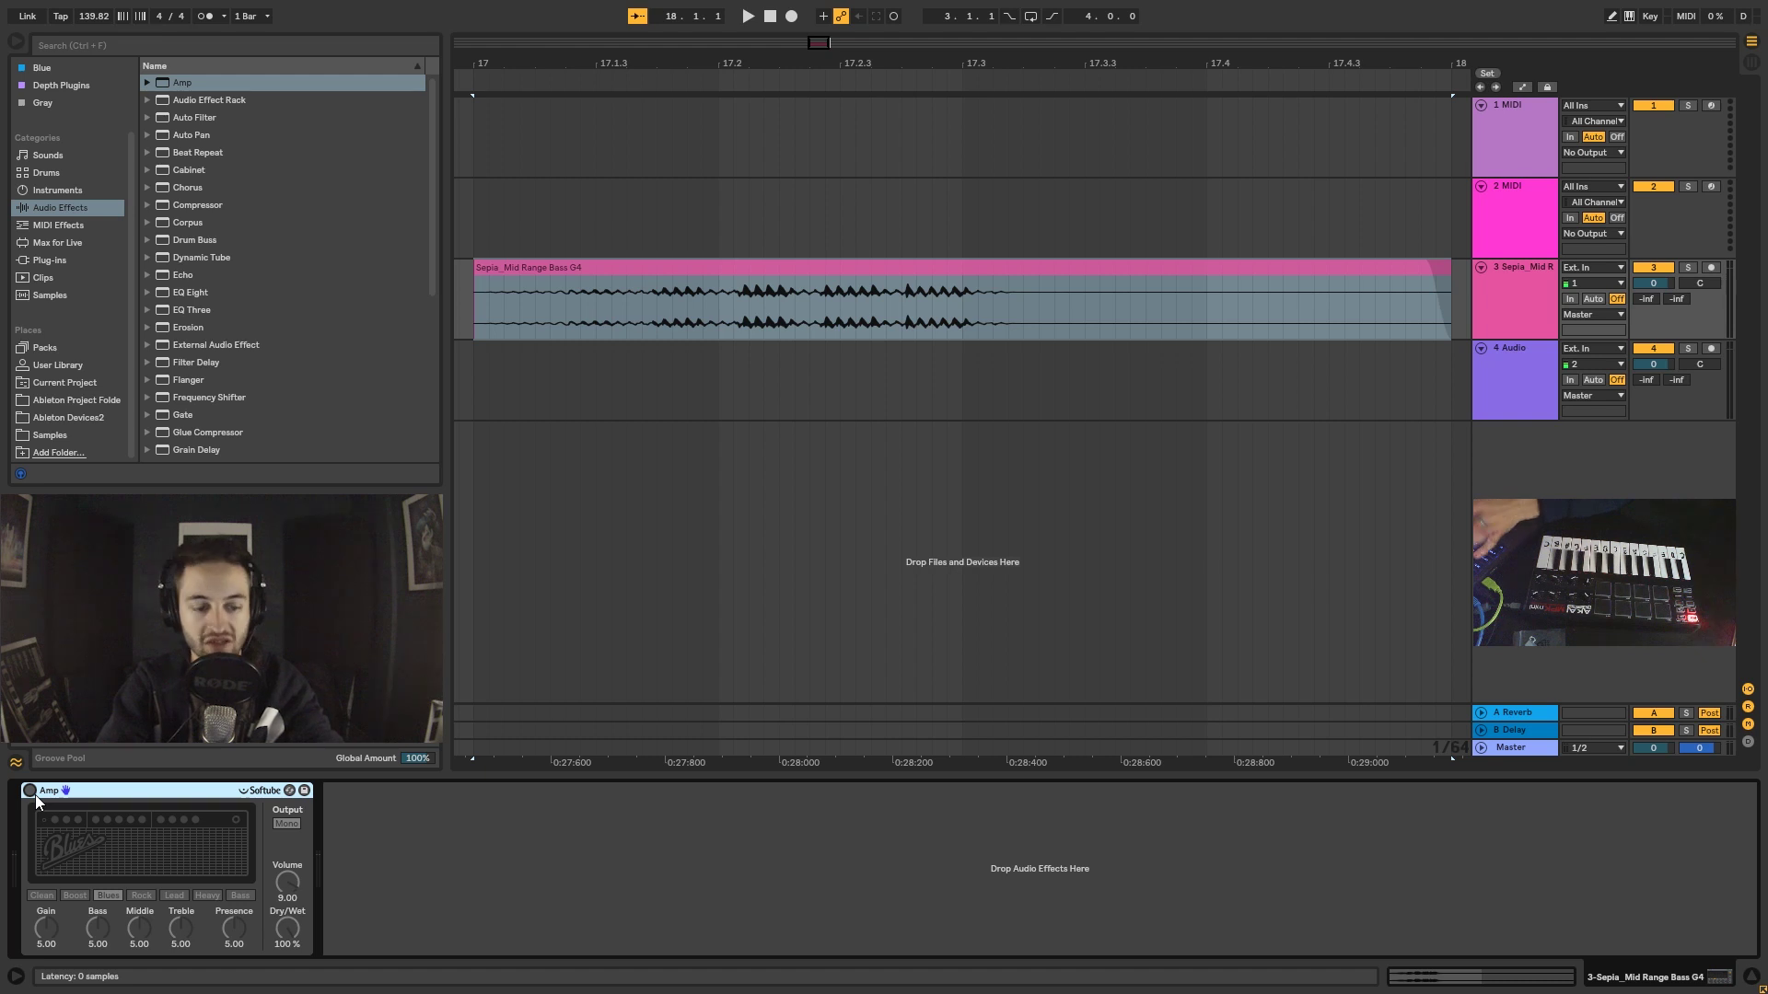
click(28, 792)
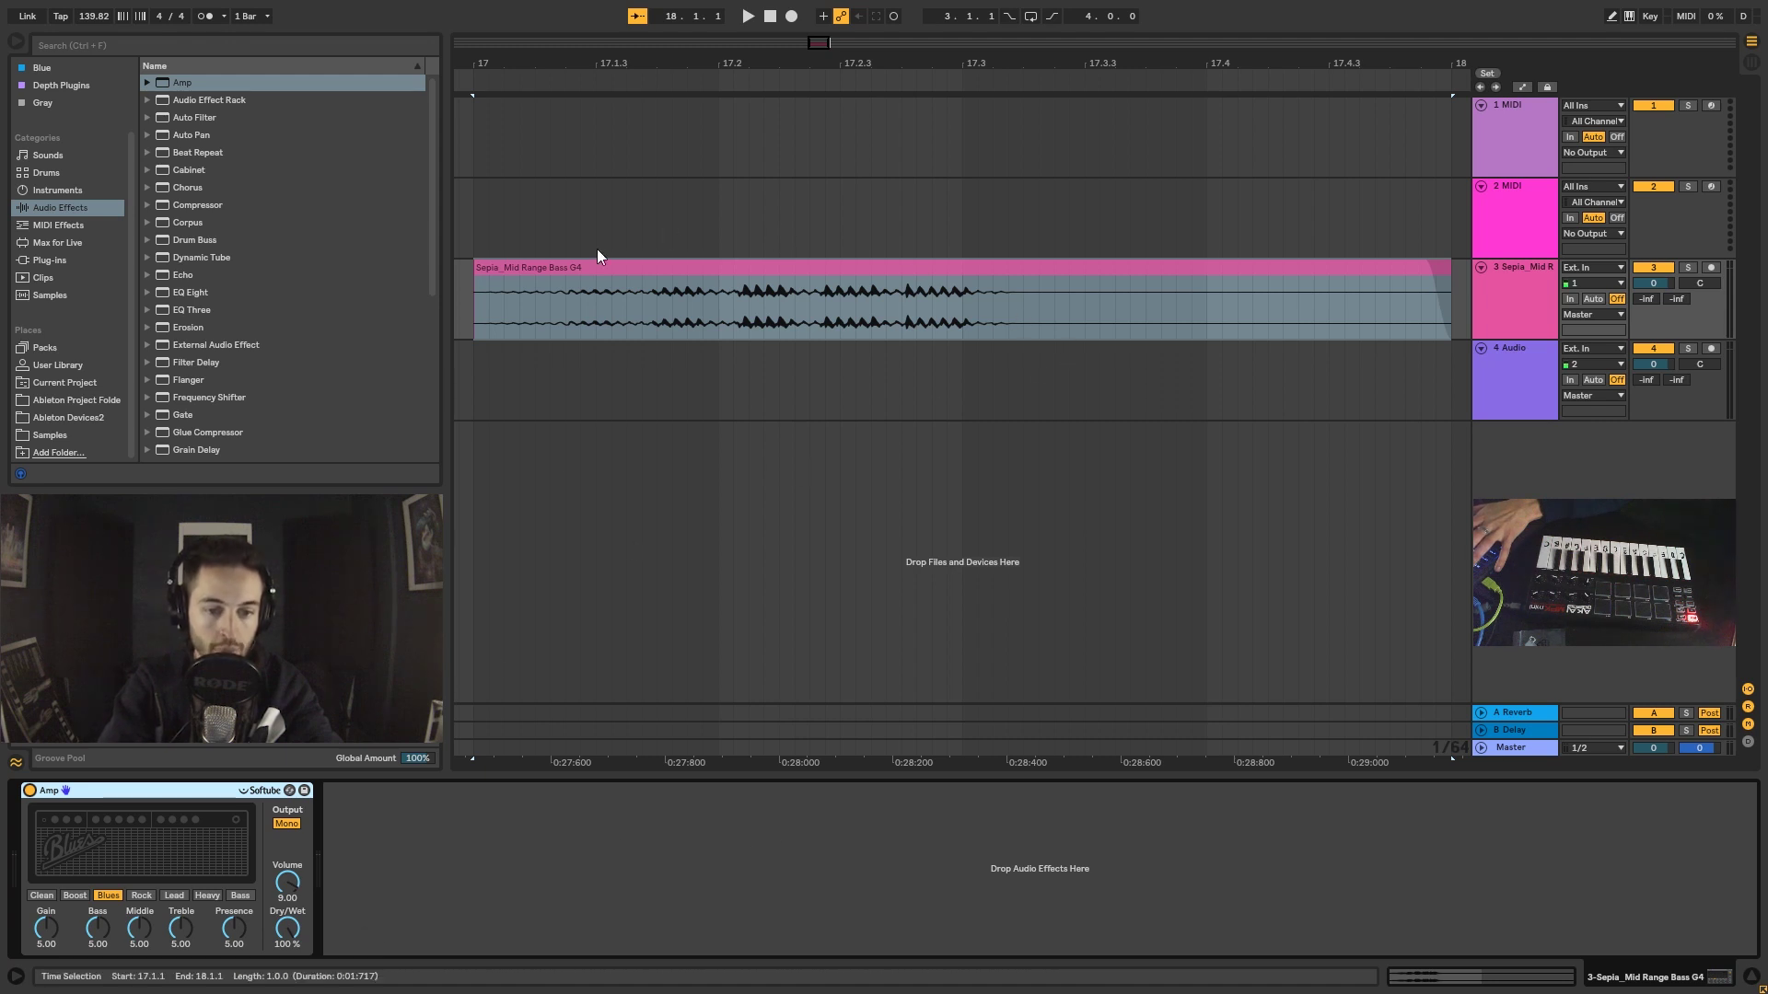
drag(293, 928, 293, 990)
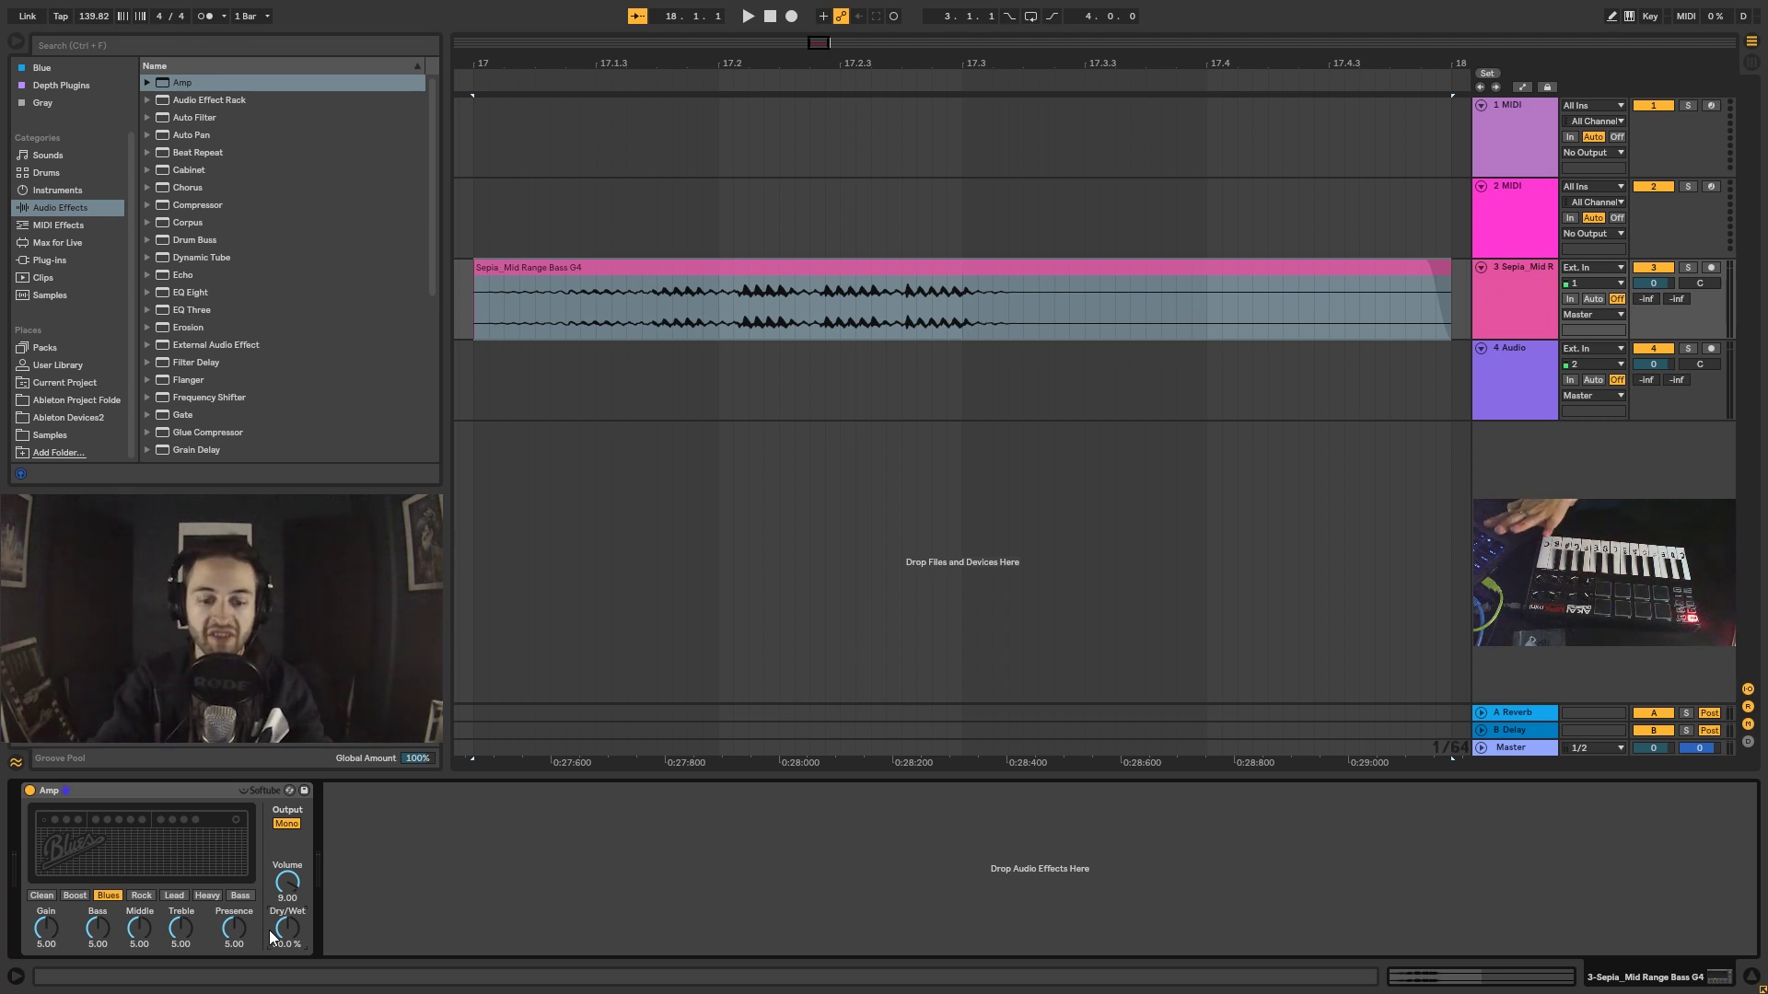
- Raise Amp's Dry/Wet to 100% and play the bass through the full Blues amp tone
drag(268, 930, 288, 894)
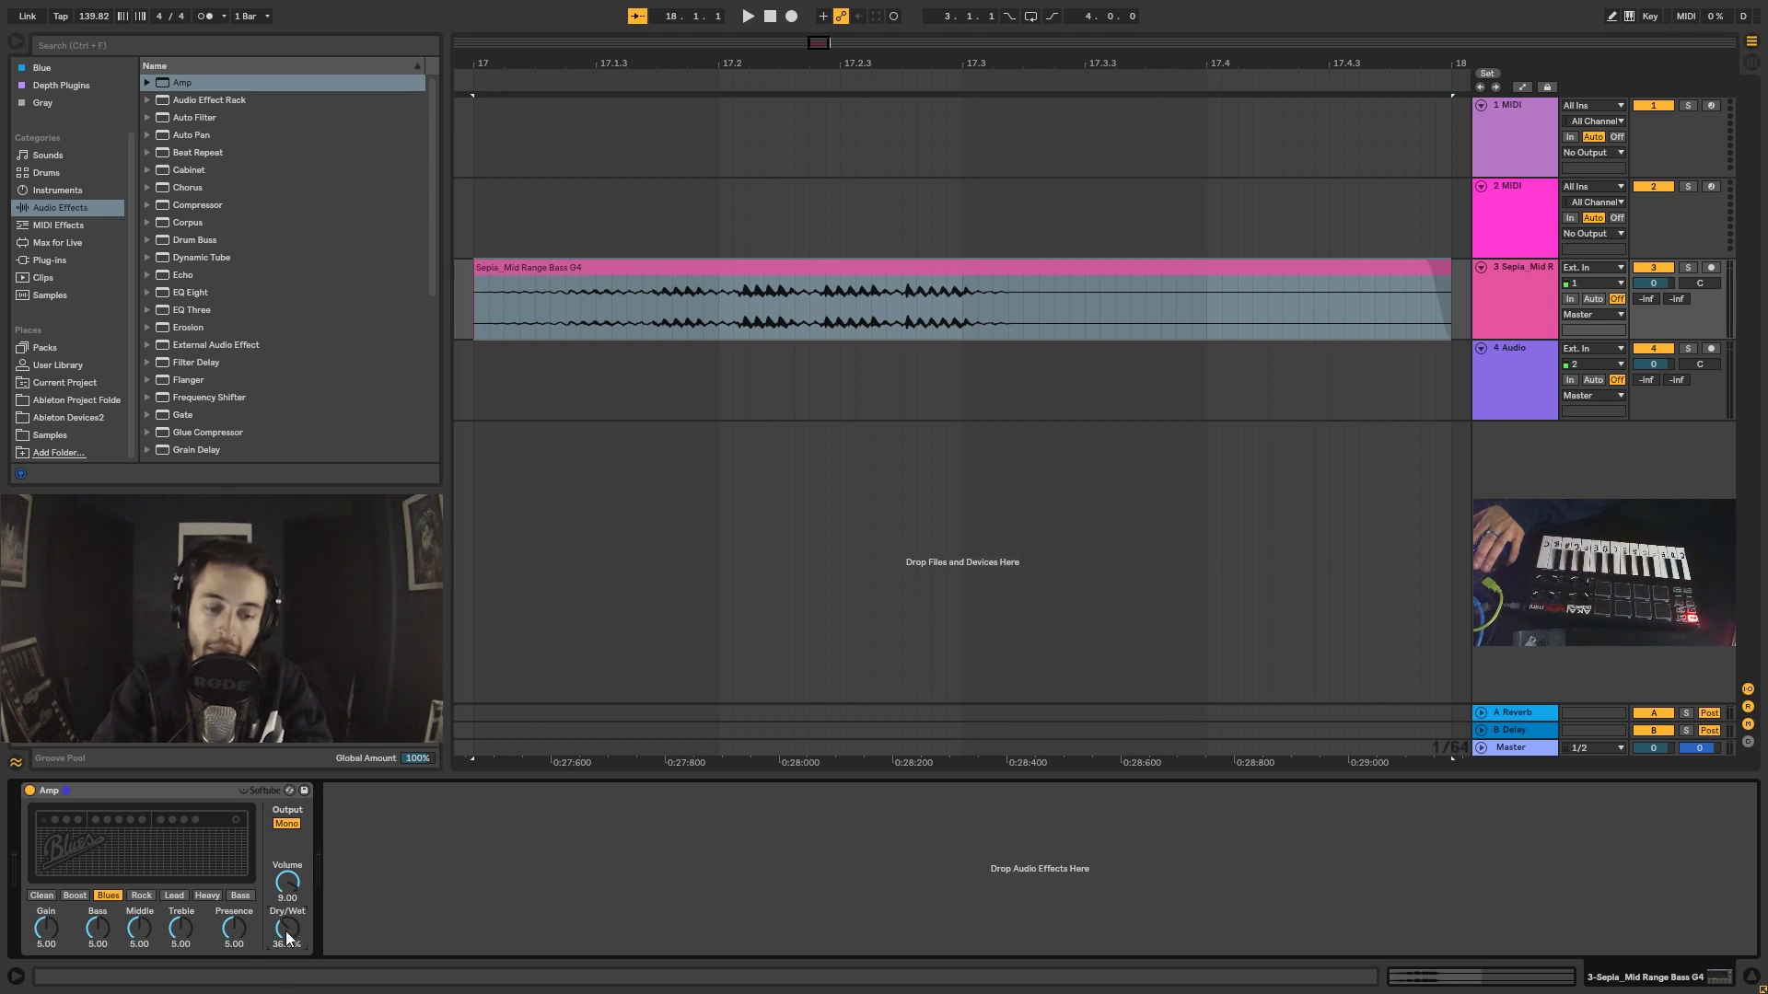
drag(298, 938, 298, 884)
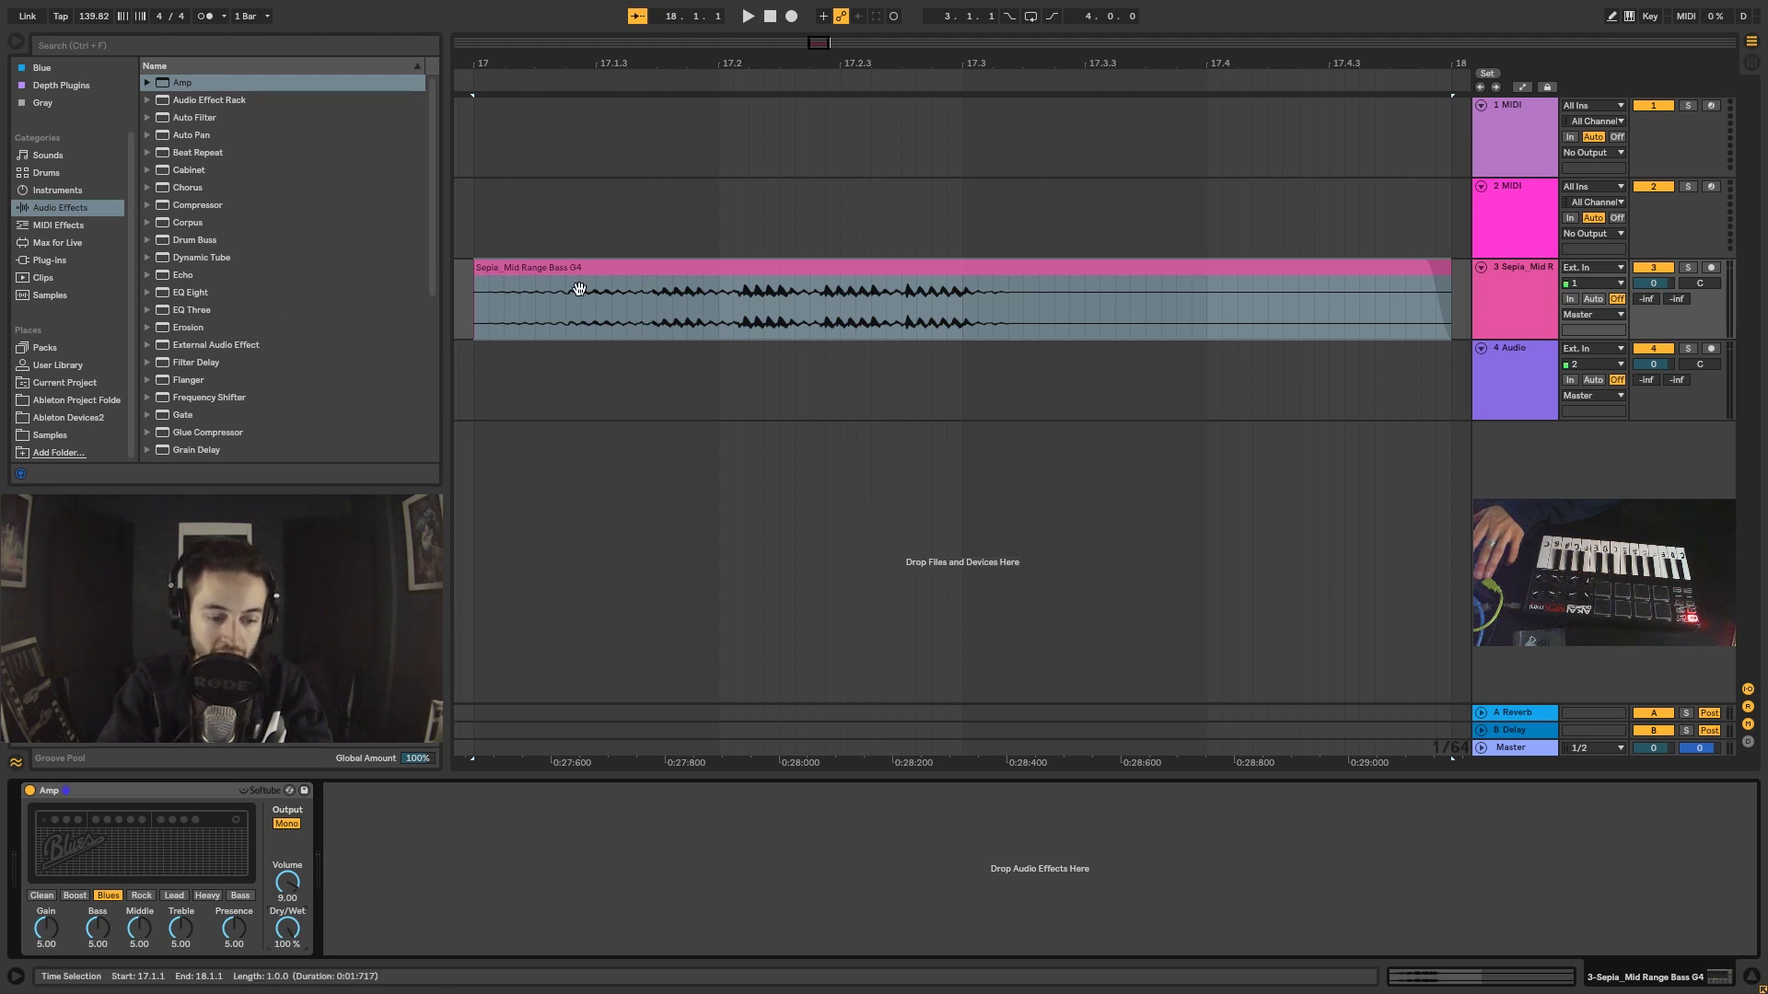
key(space)
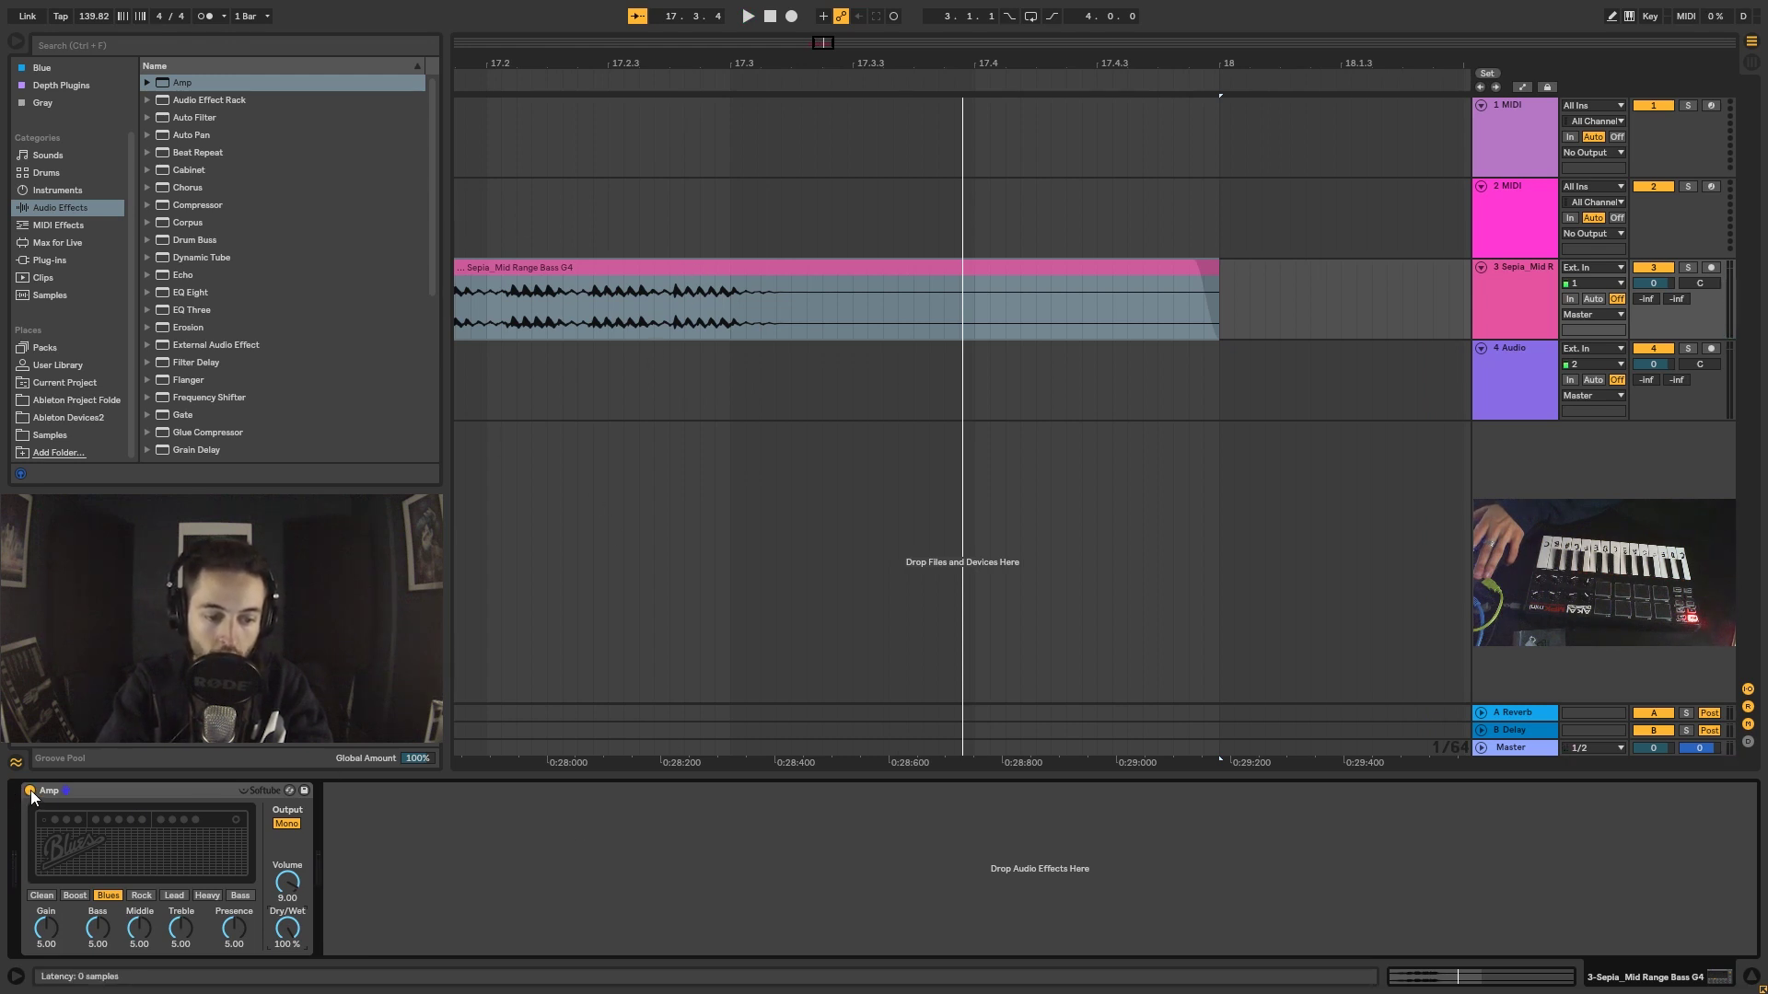
click(31, 790)
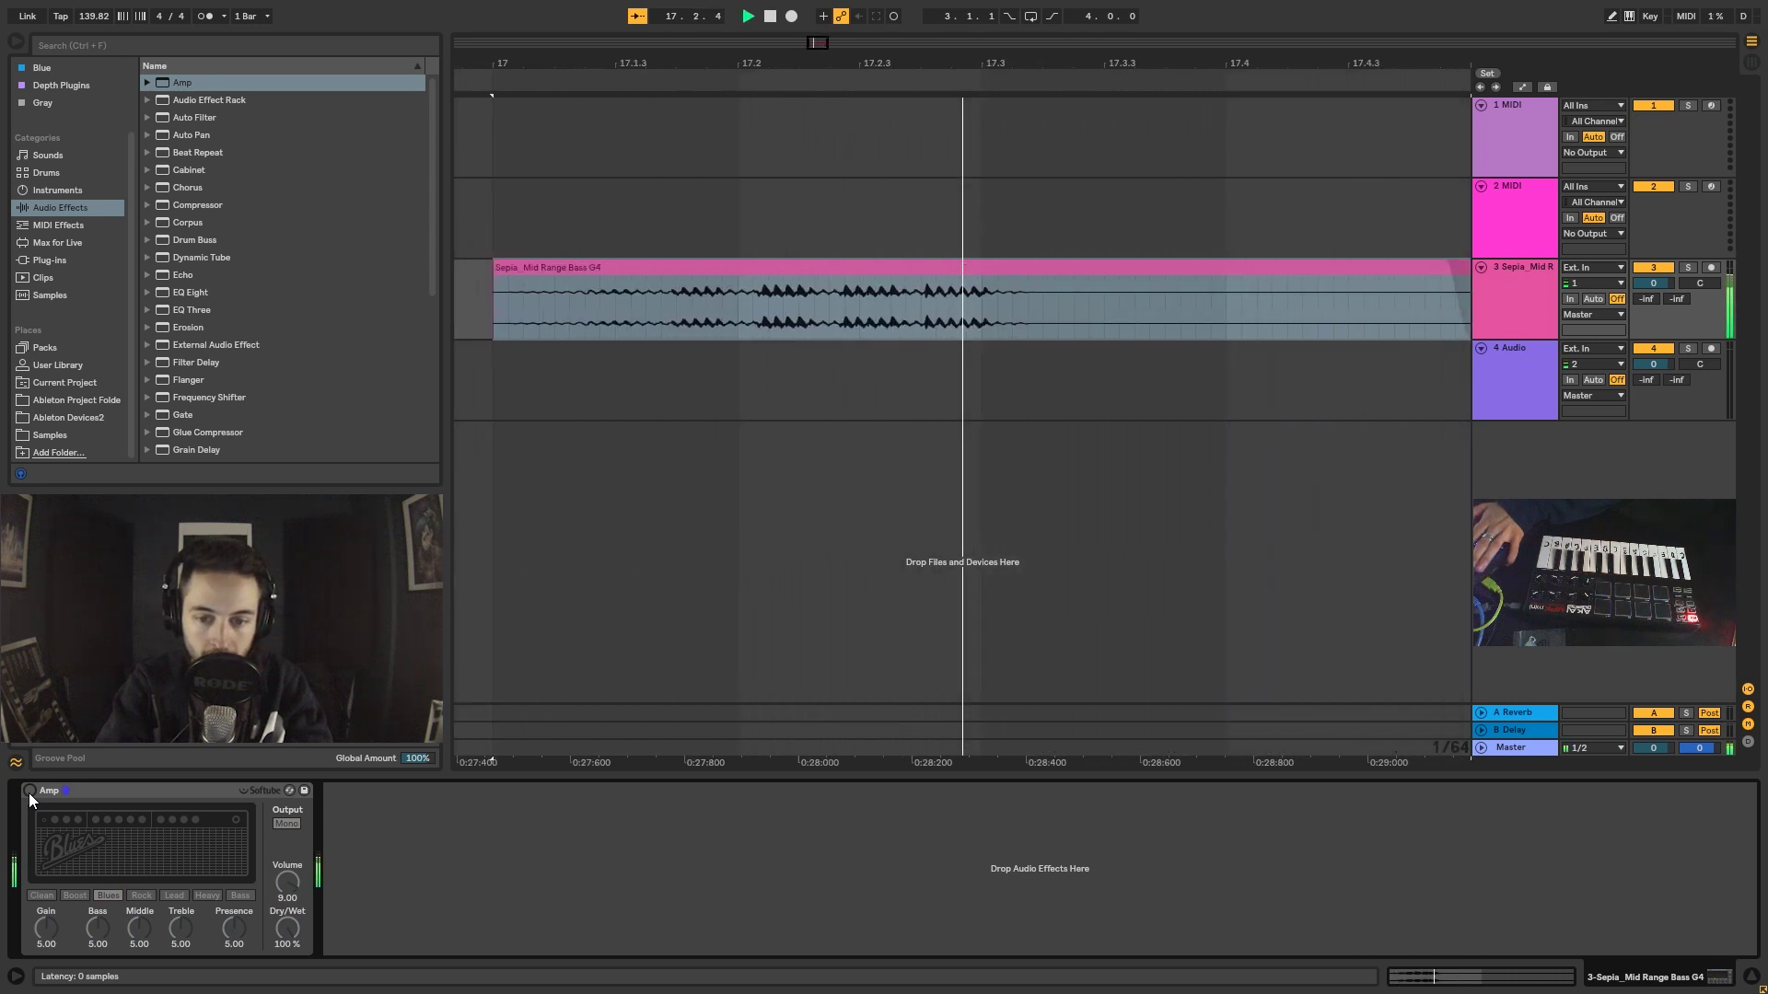
click(30, 791)
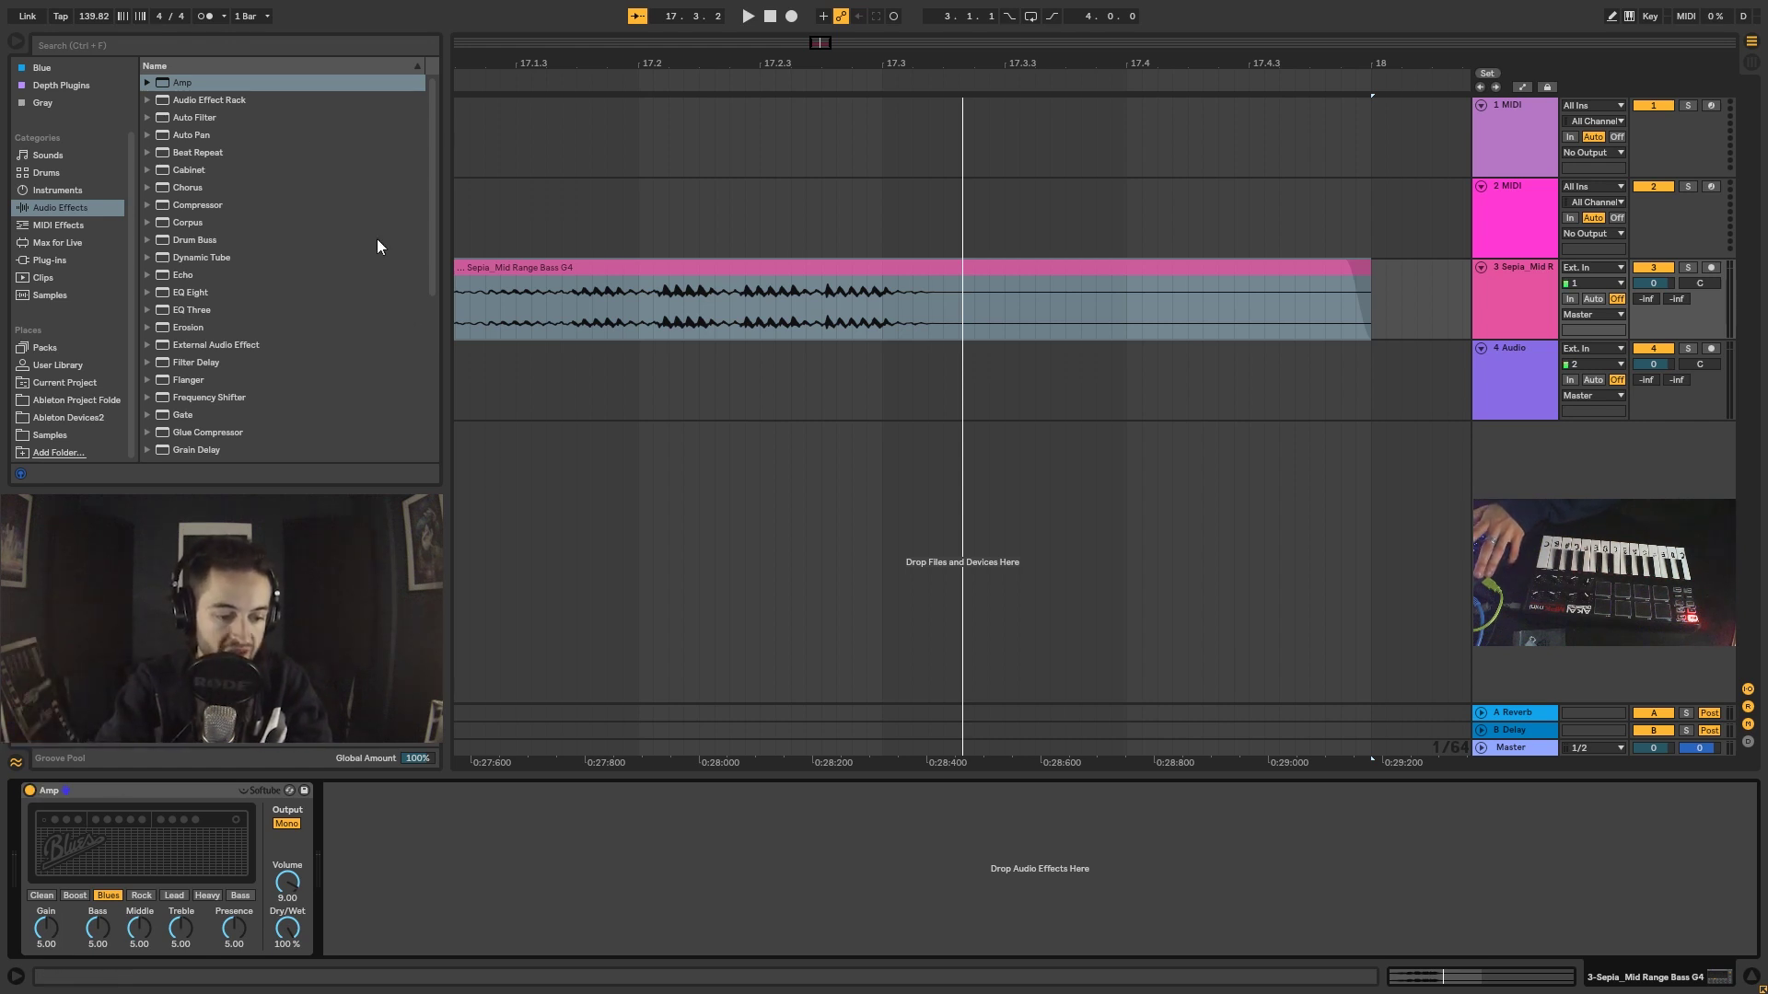
- Replace the Amp device with the Heavy.adv Amp preset on the bass track
click(141, 790)
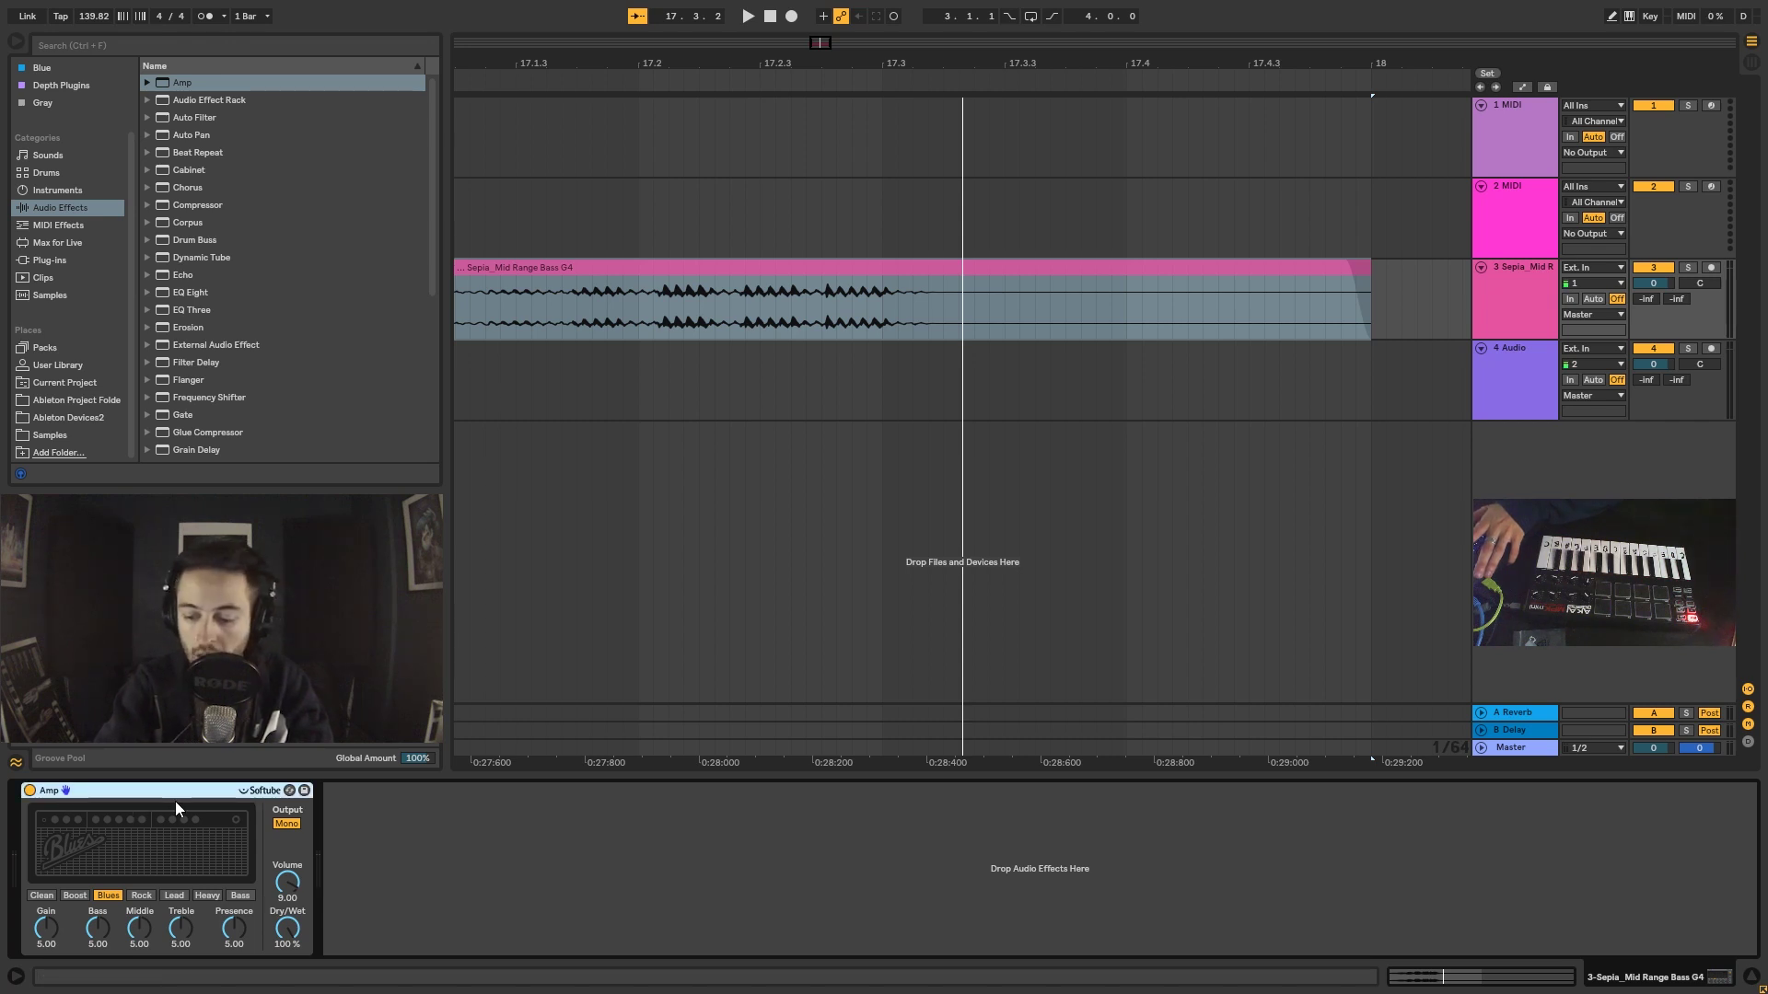
key(Delete)
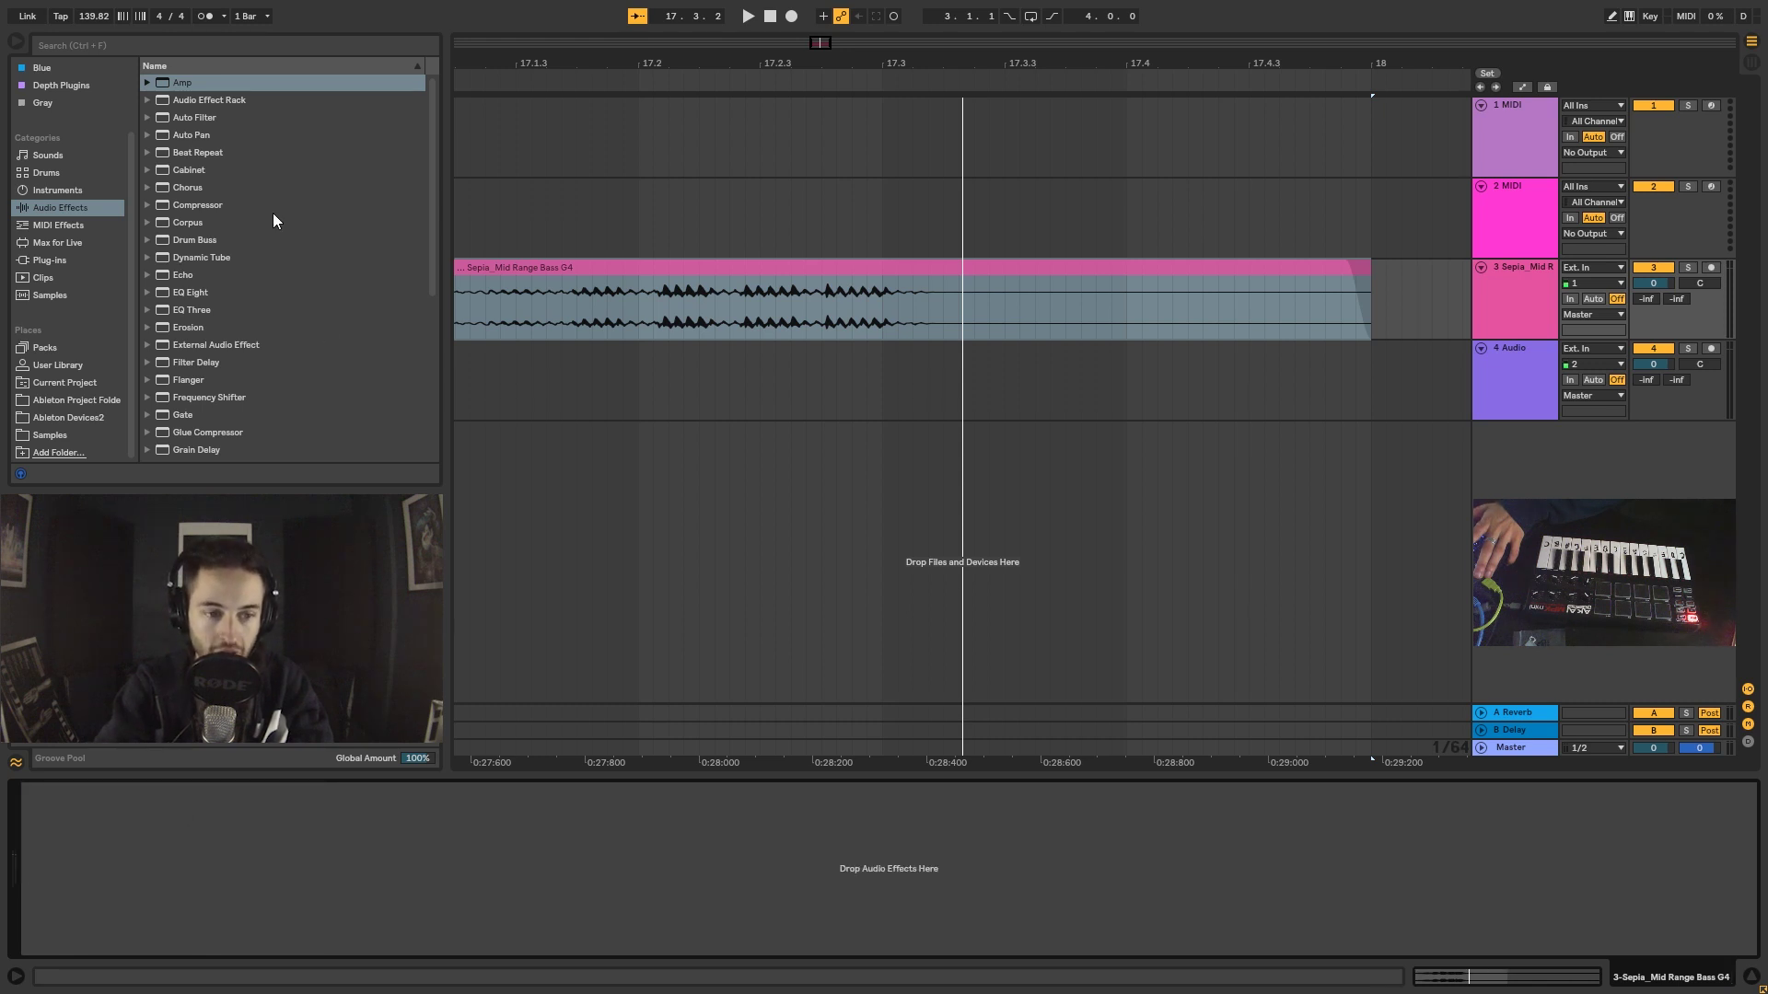
click(145, 81)
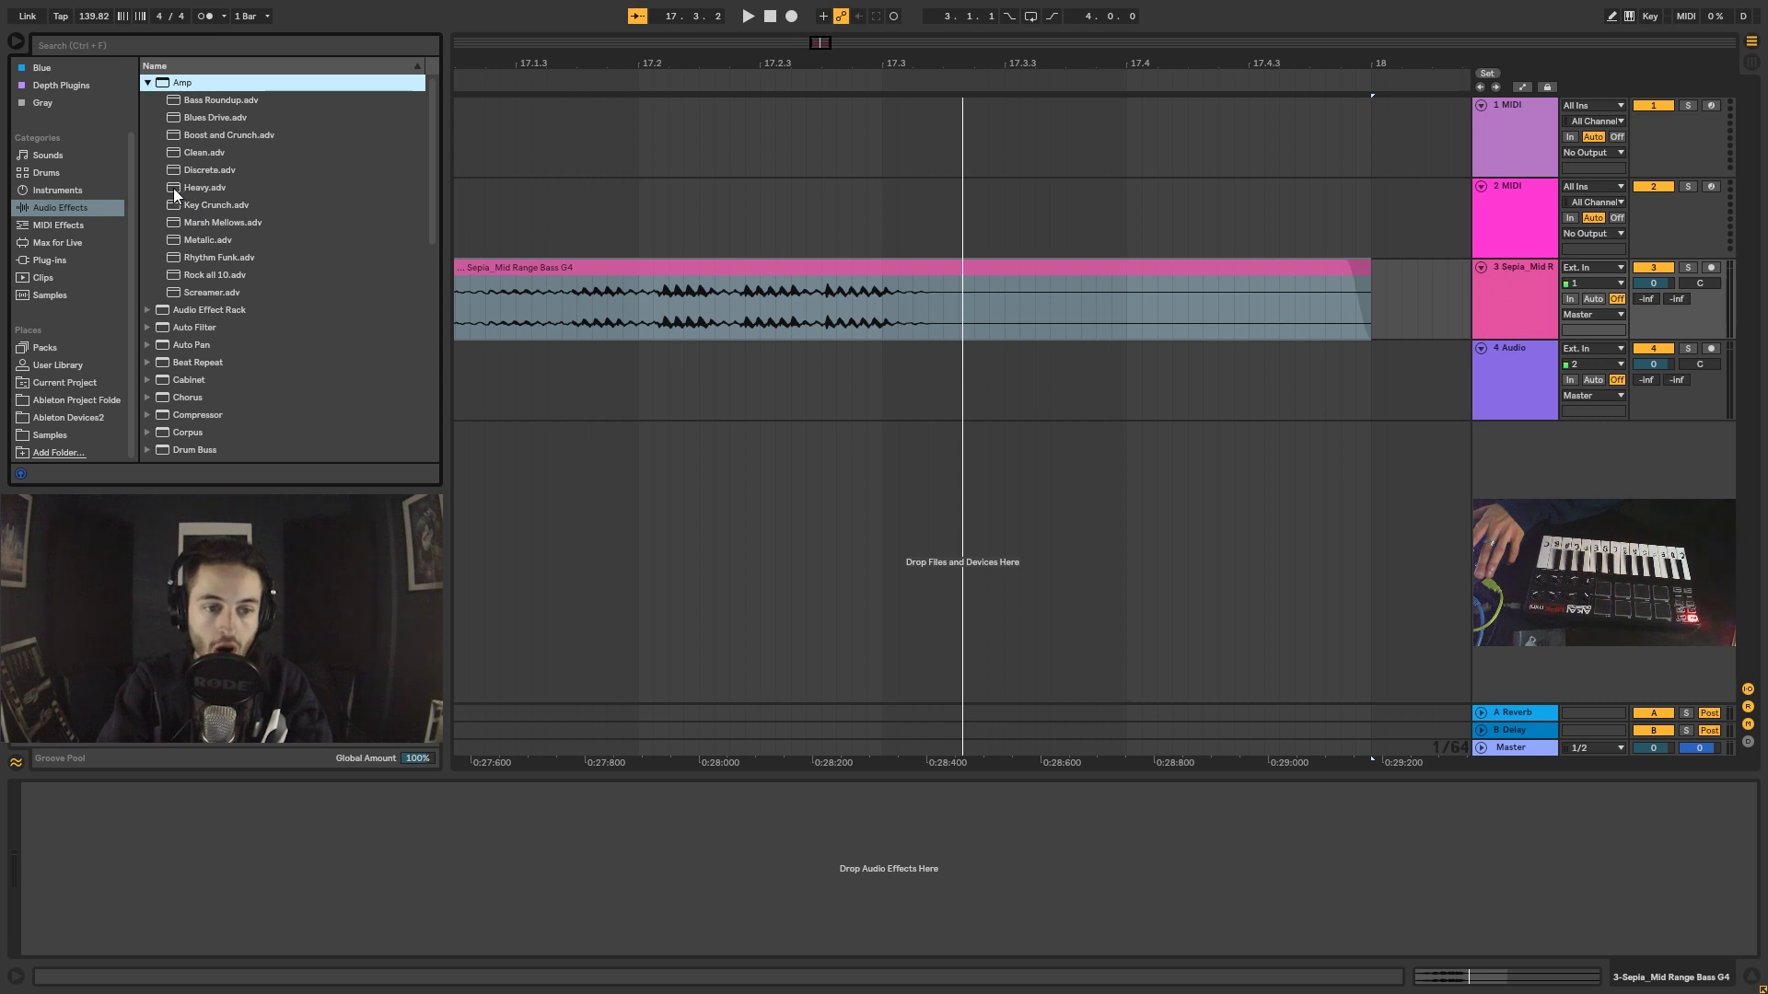
drag(173, 187, 587, 300)
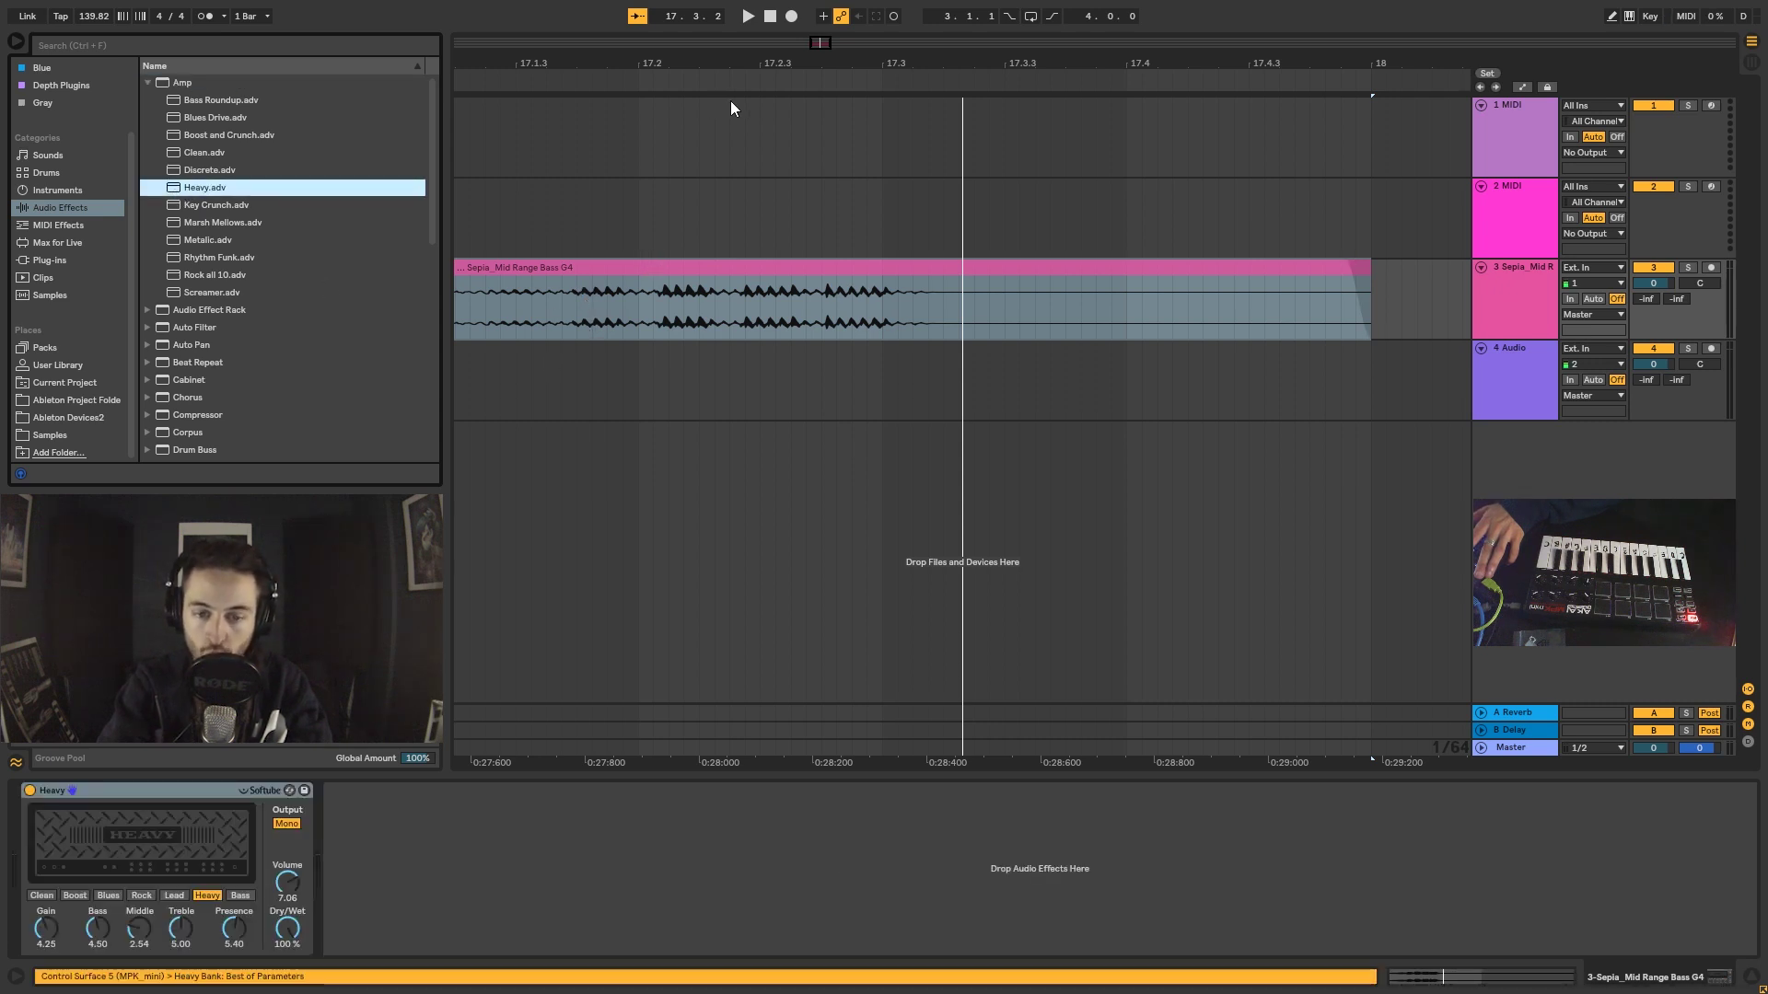
click(692, 297)
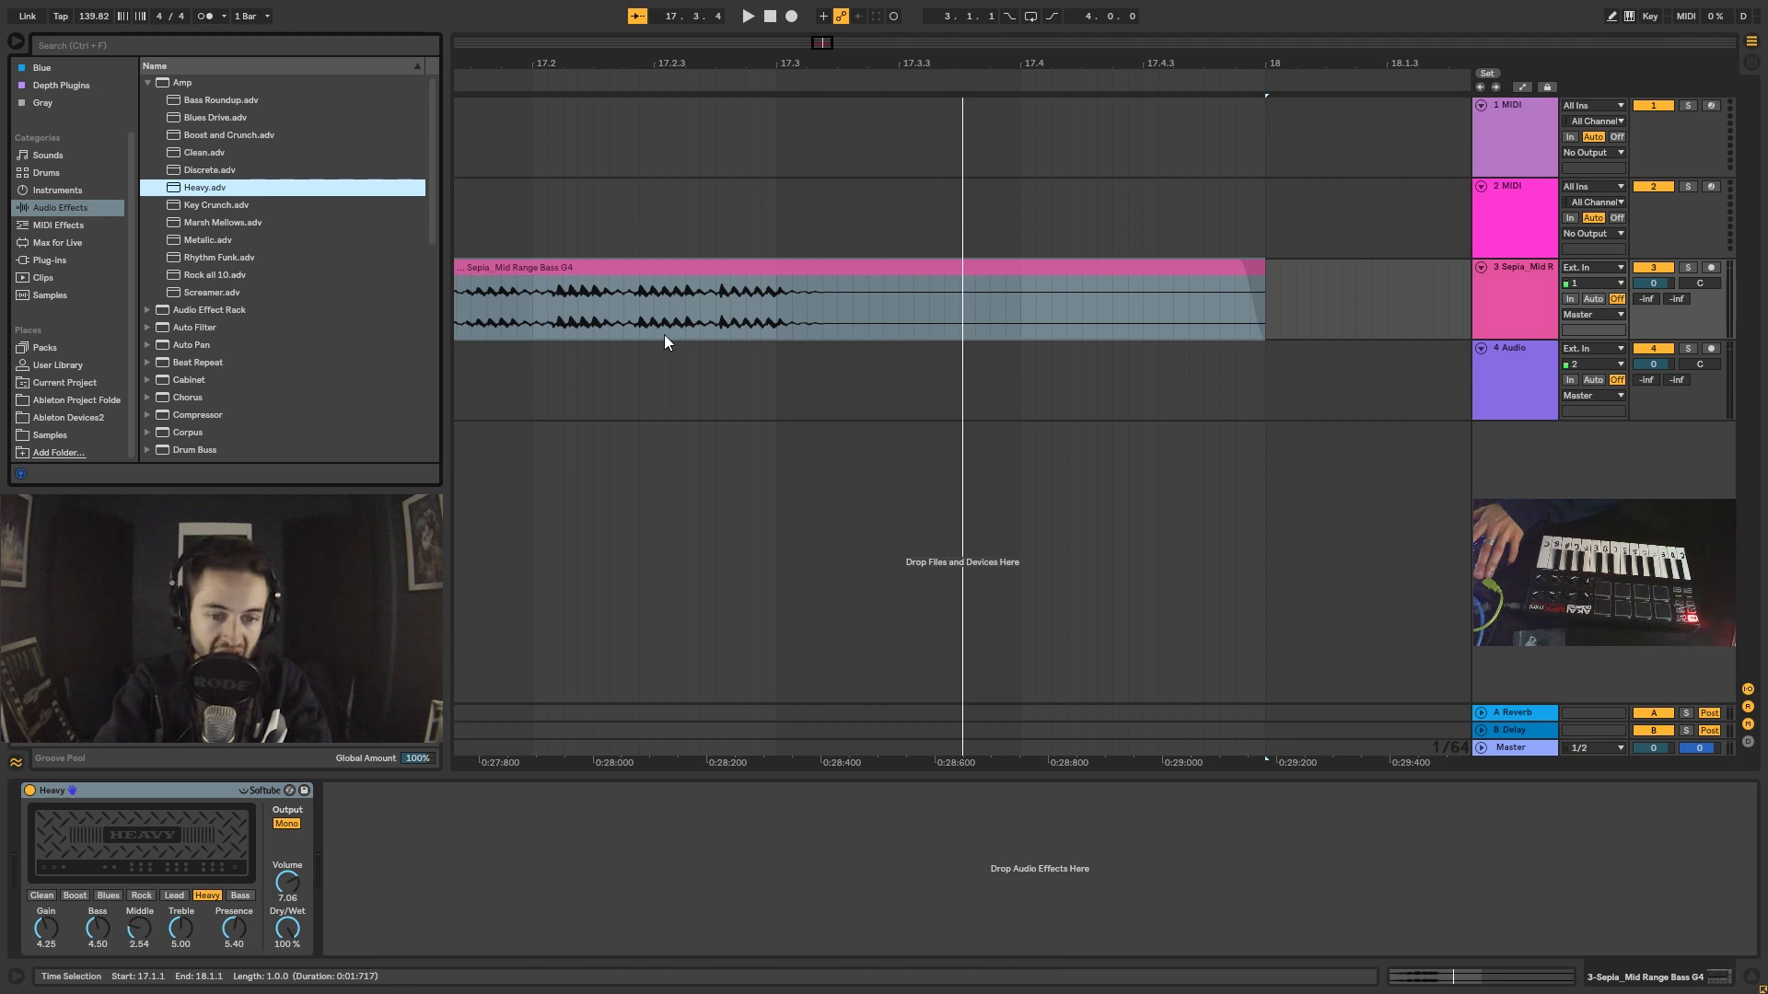
- Lower the Heavy amp's Dry/Wet to 40.5% and play, toggling it off and on to compare
drag(289, 930, 289, 948)
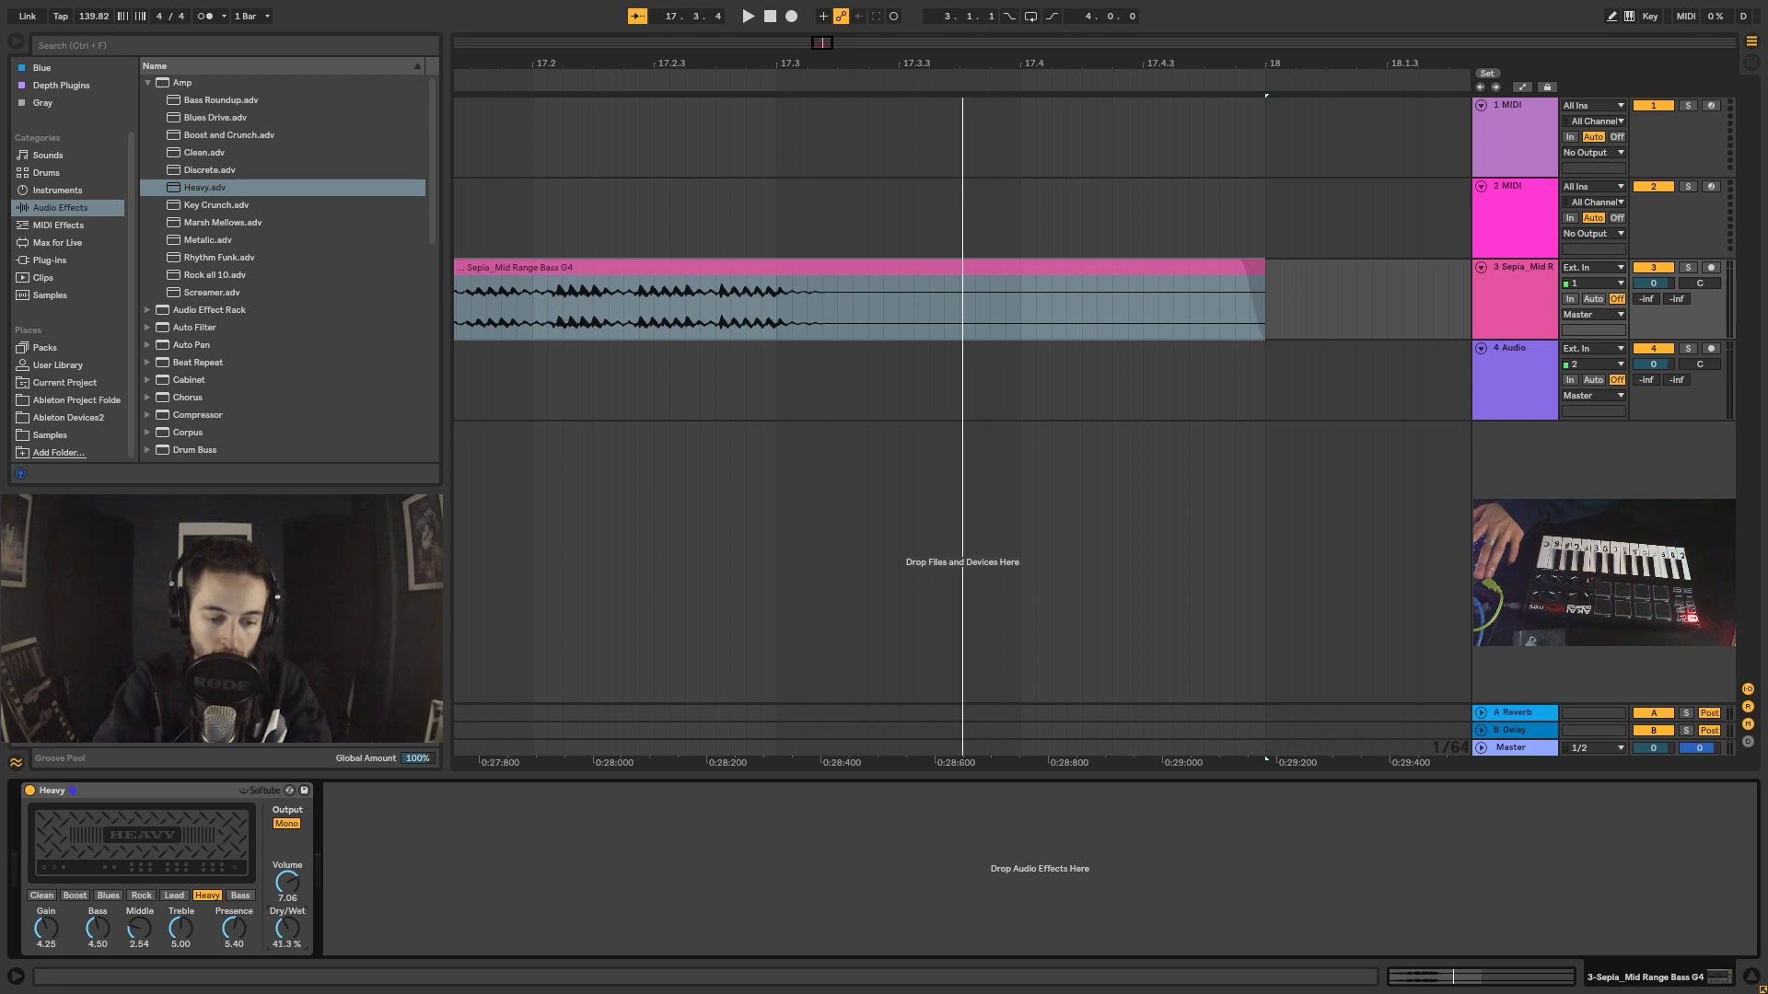
key(space)
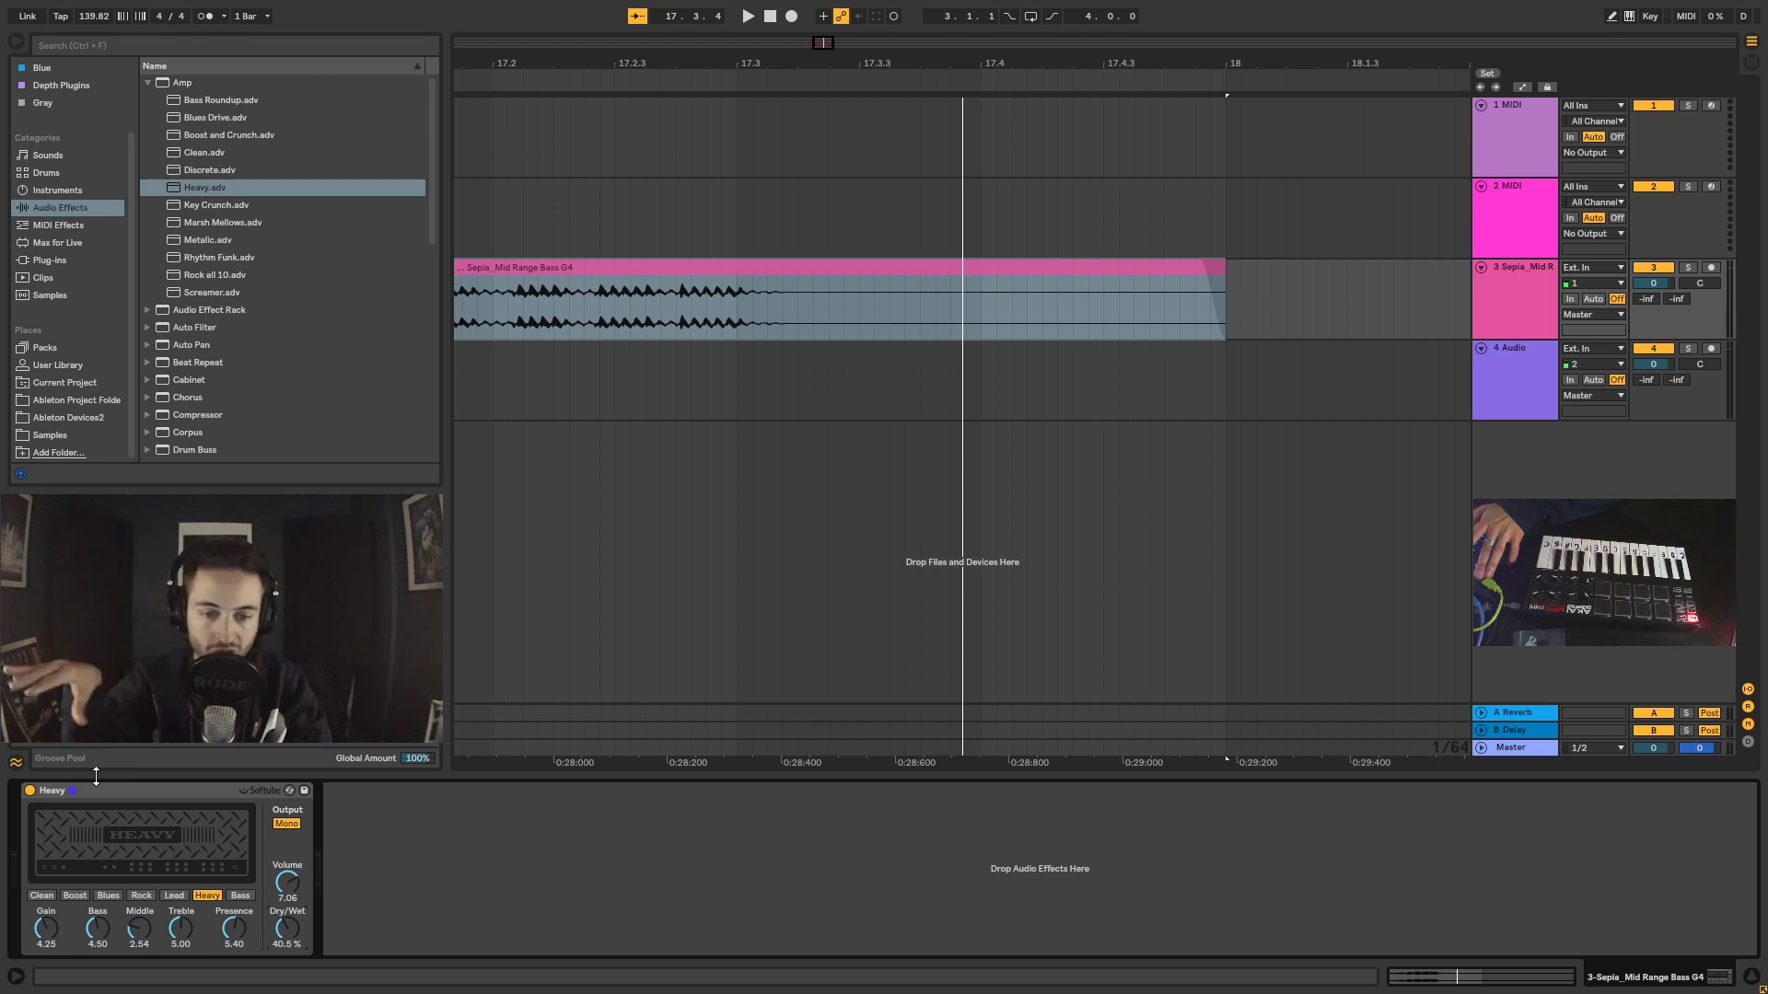
key(space)
click(30, 791)
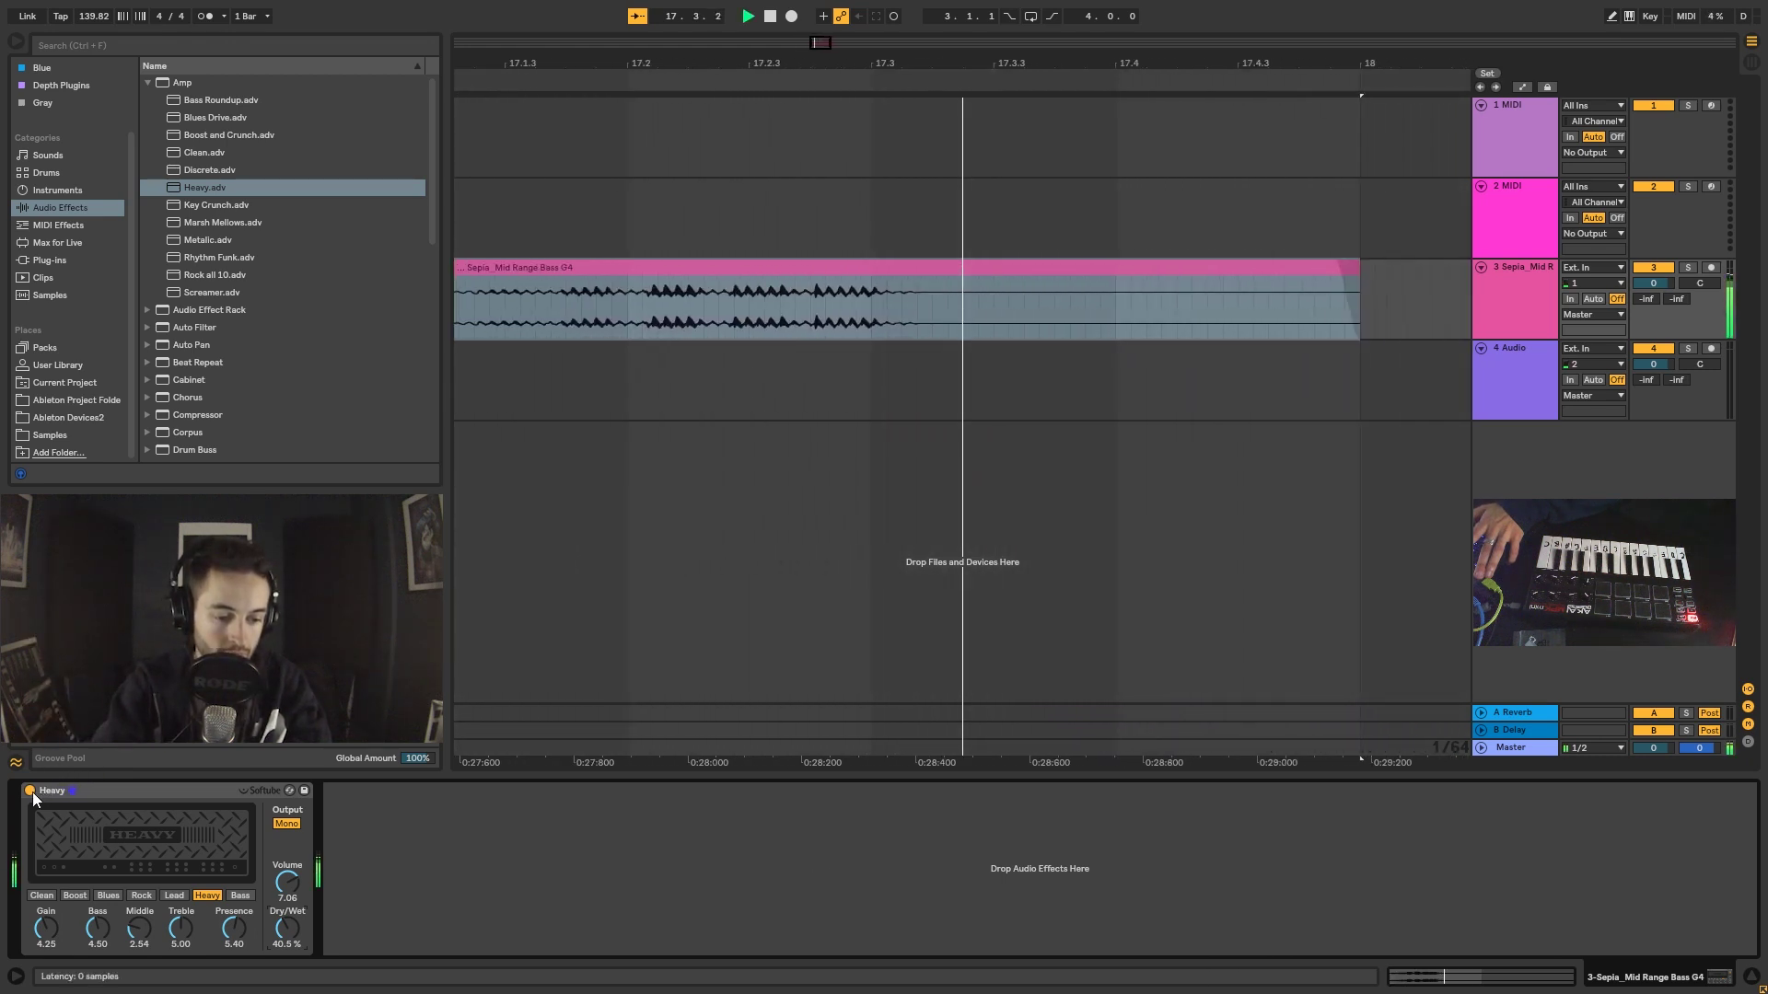
click(30, 791)
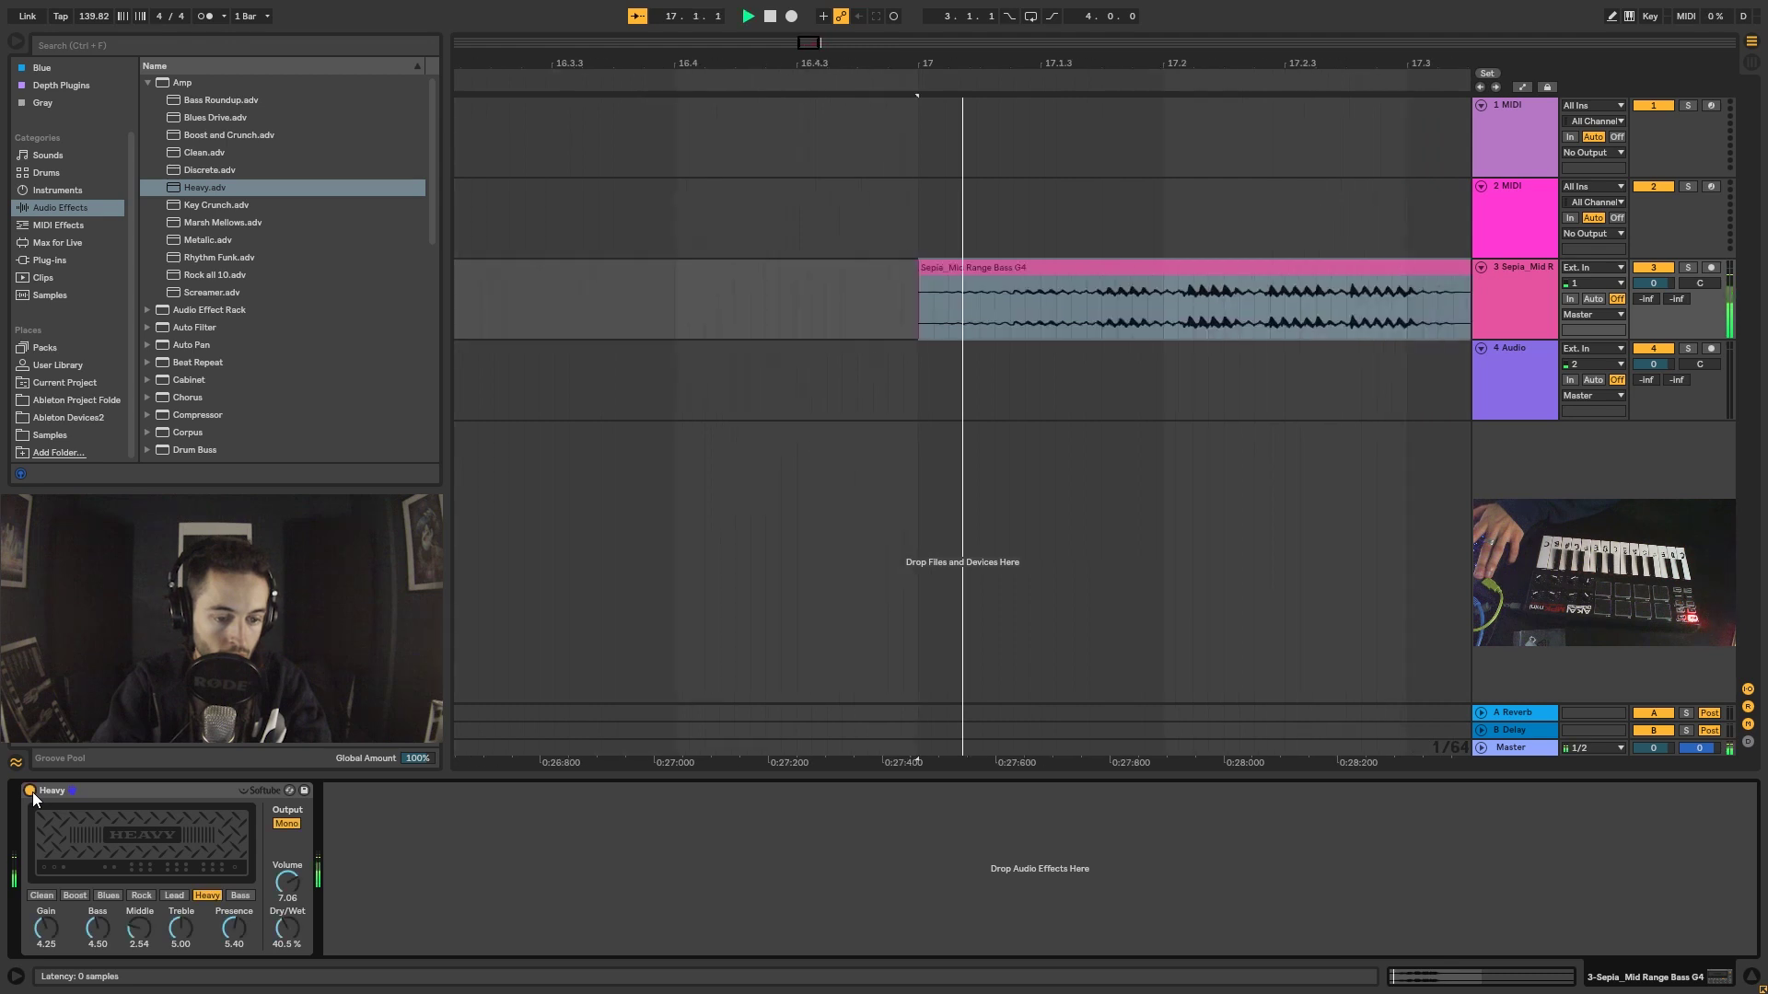
click(30, 791)
click(105, 798)
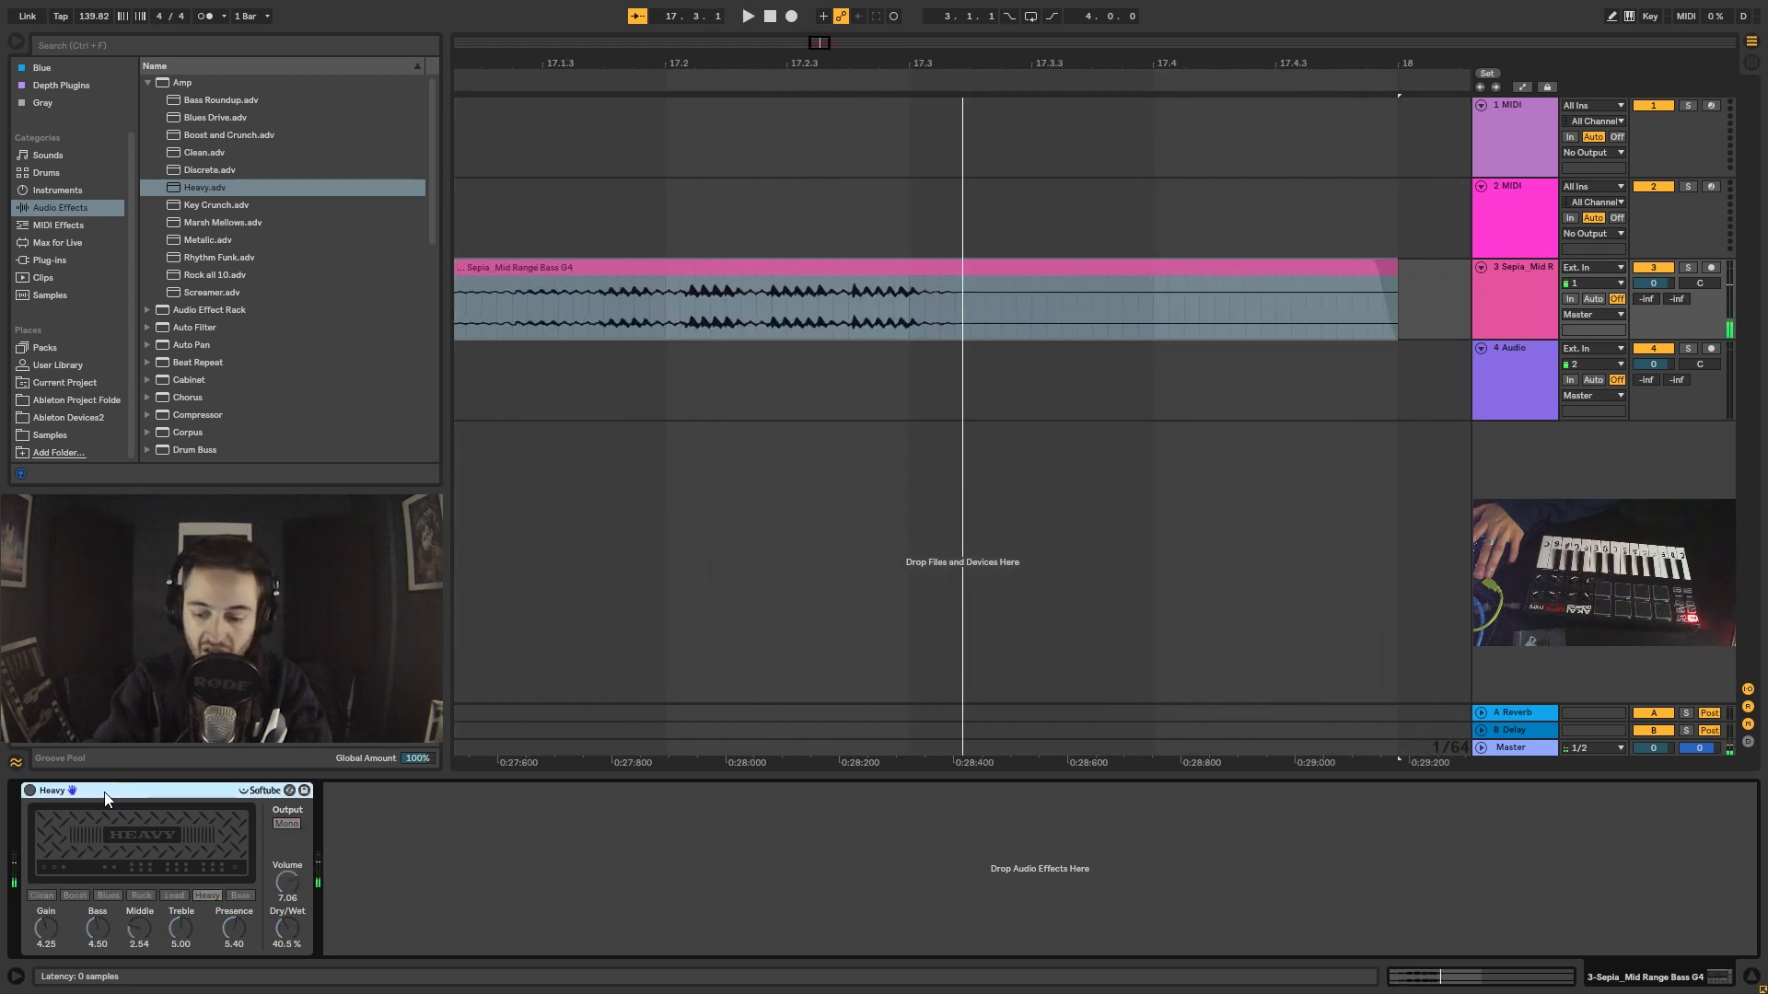
- Remove the Heavy amp and load Auto Filter onto the bass track
key(Delete)
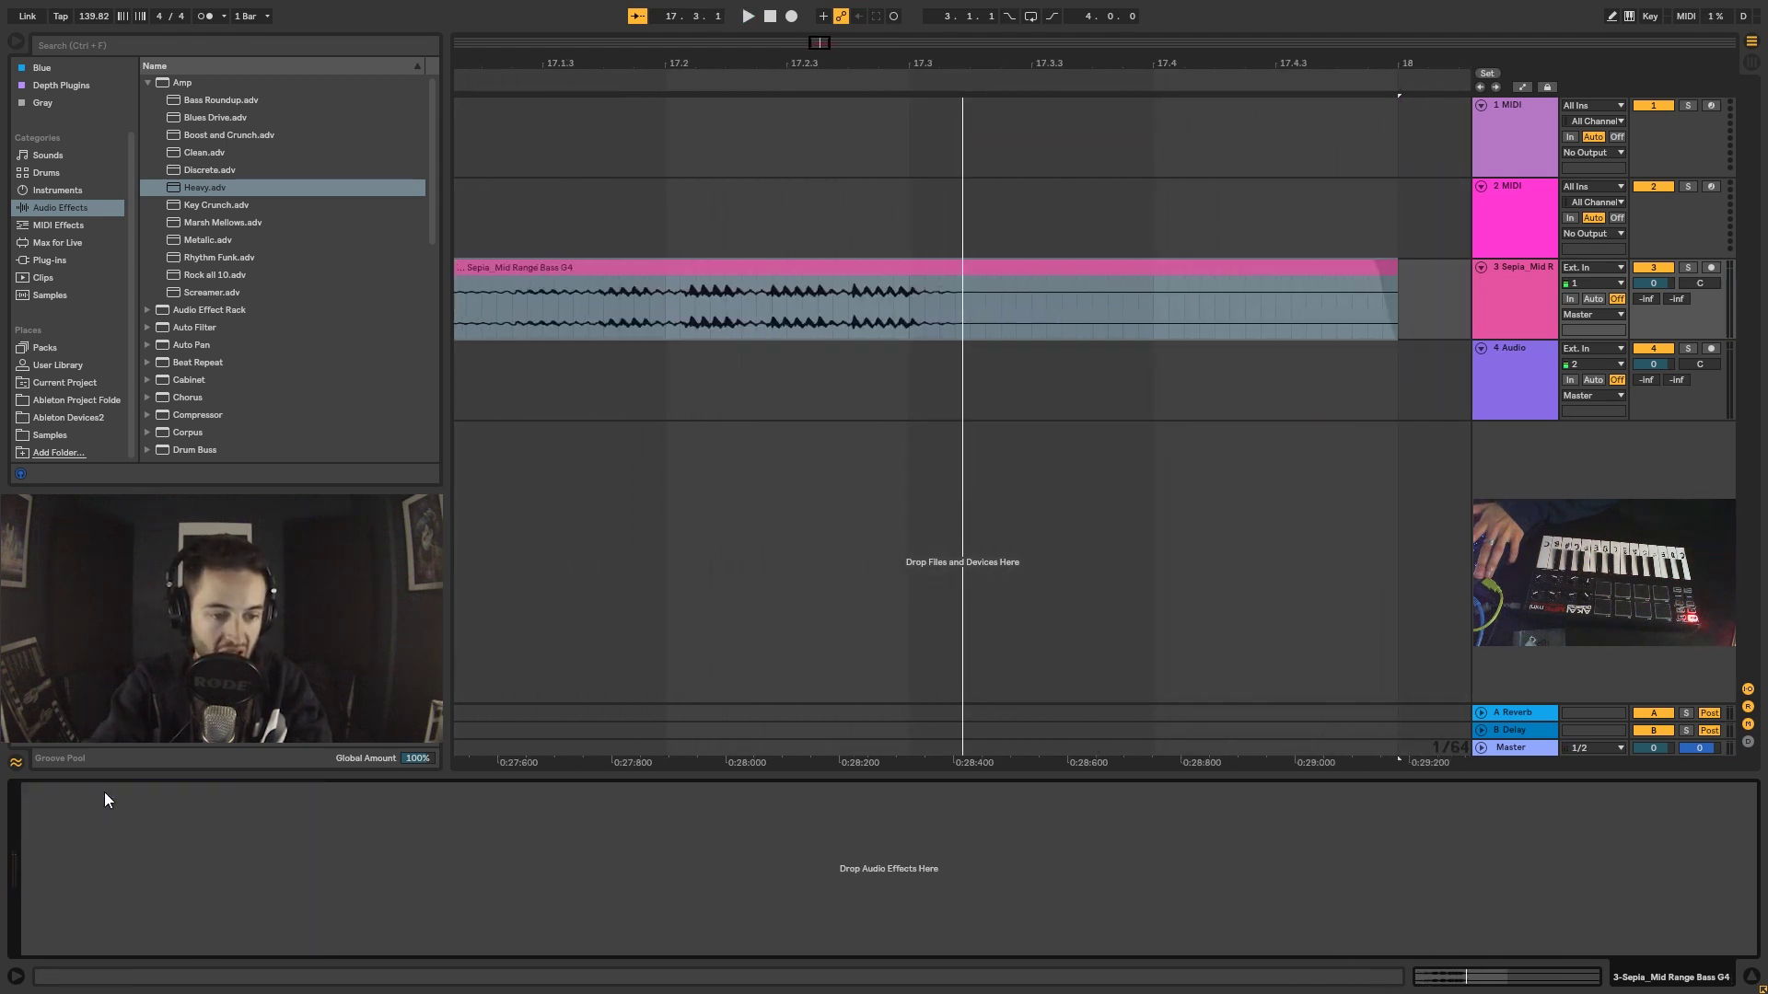
click(149, 83)
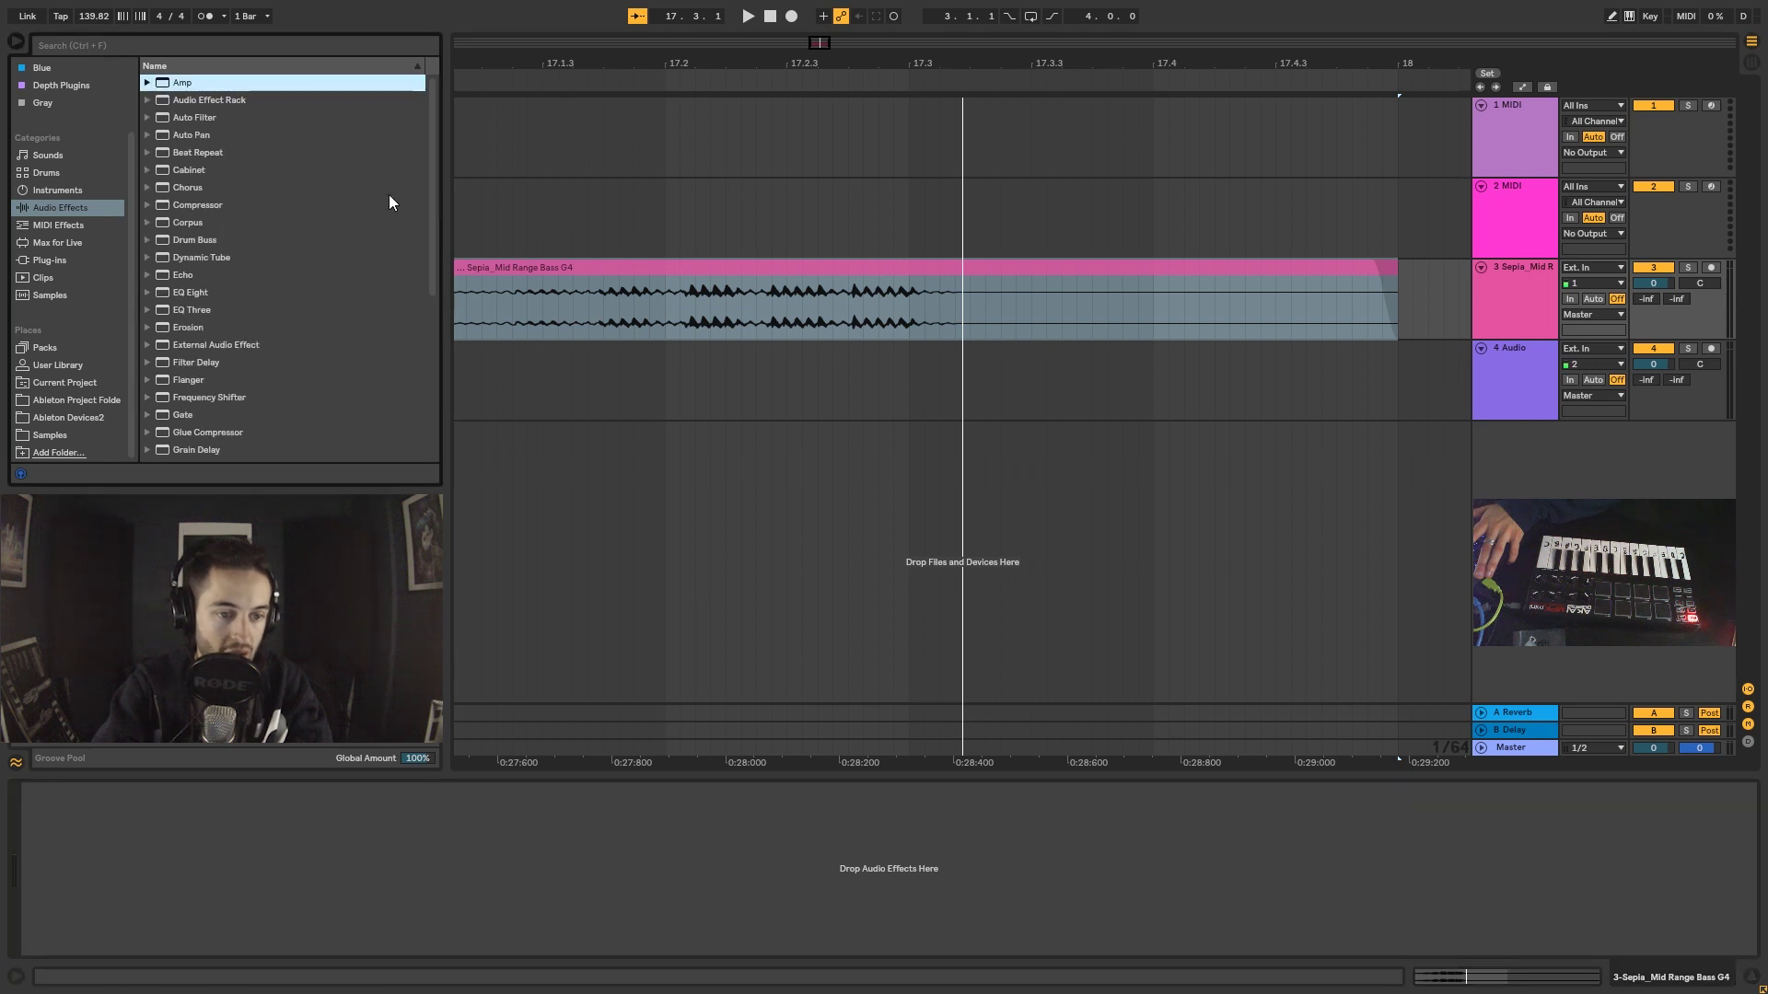
click(146, 115)
scroll(131, 112, up, 3)
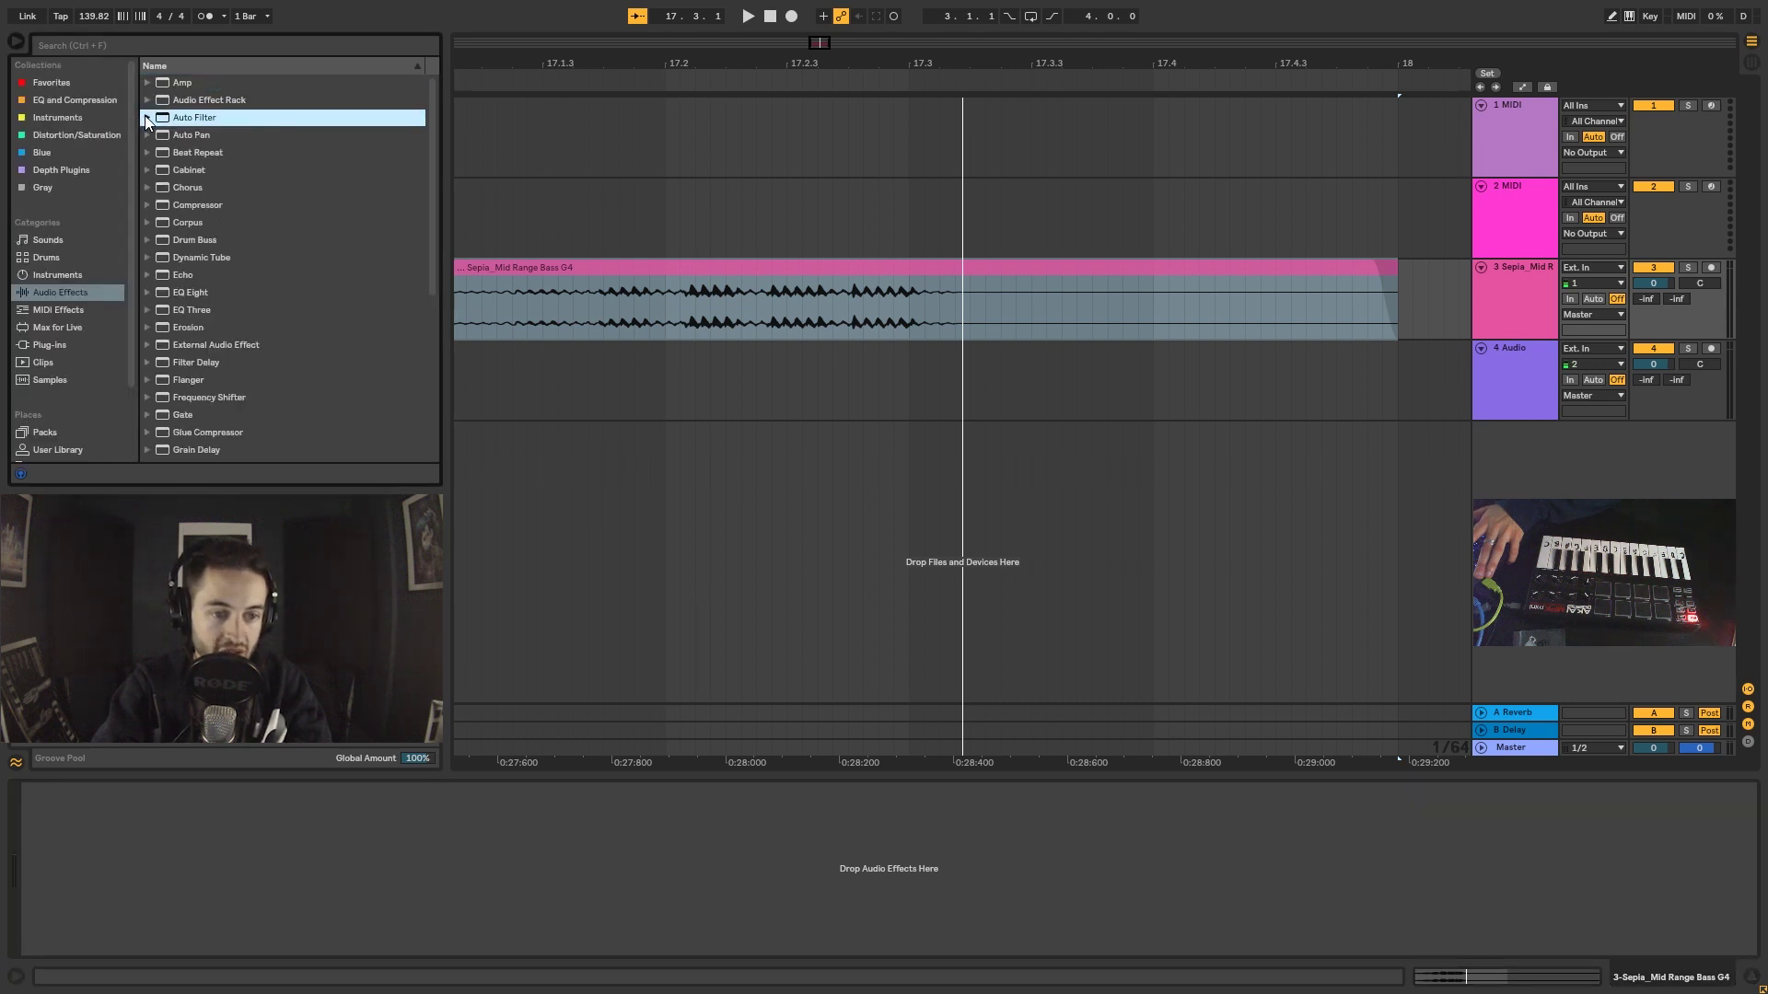
key(Return)
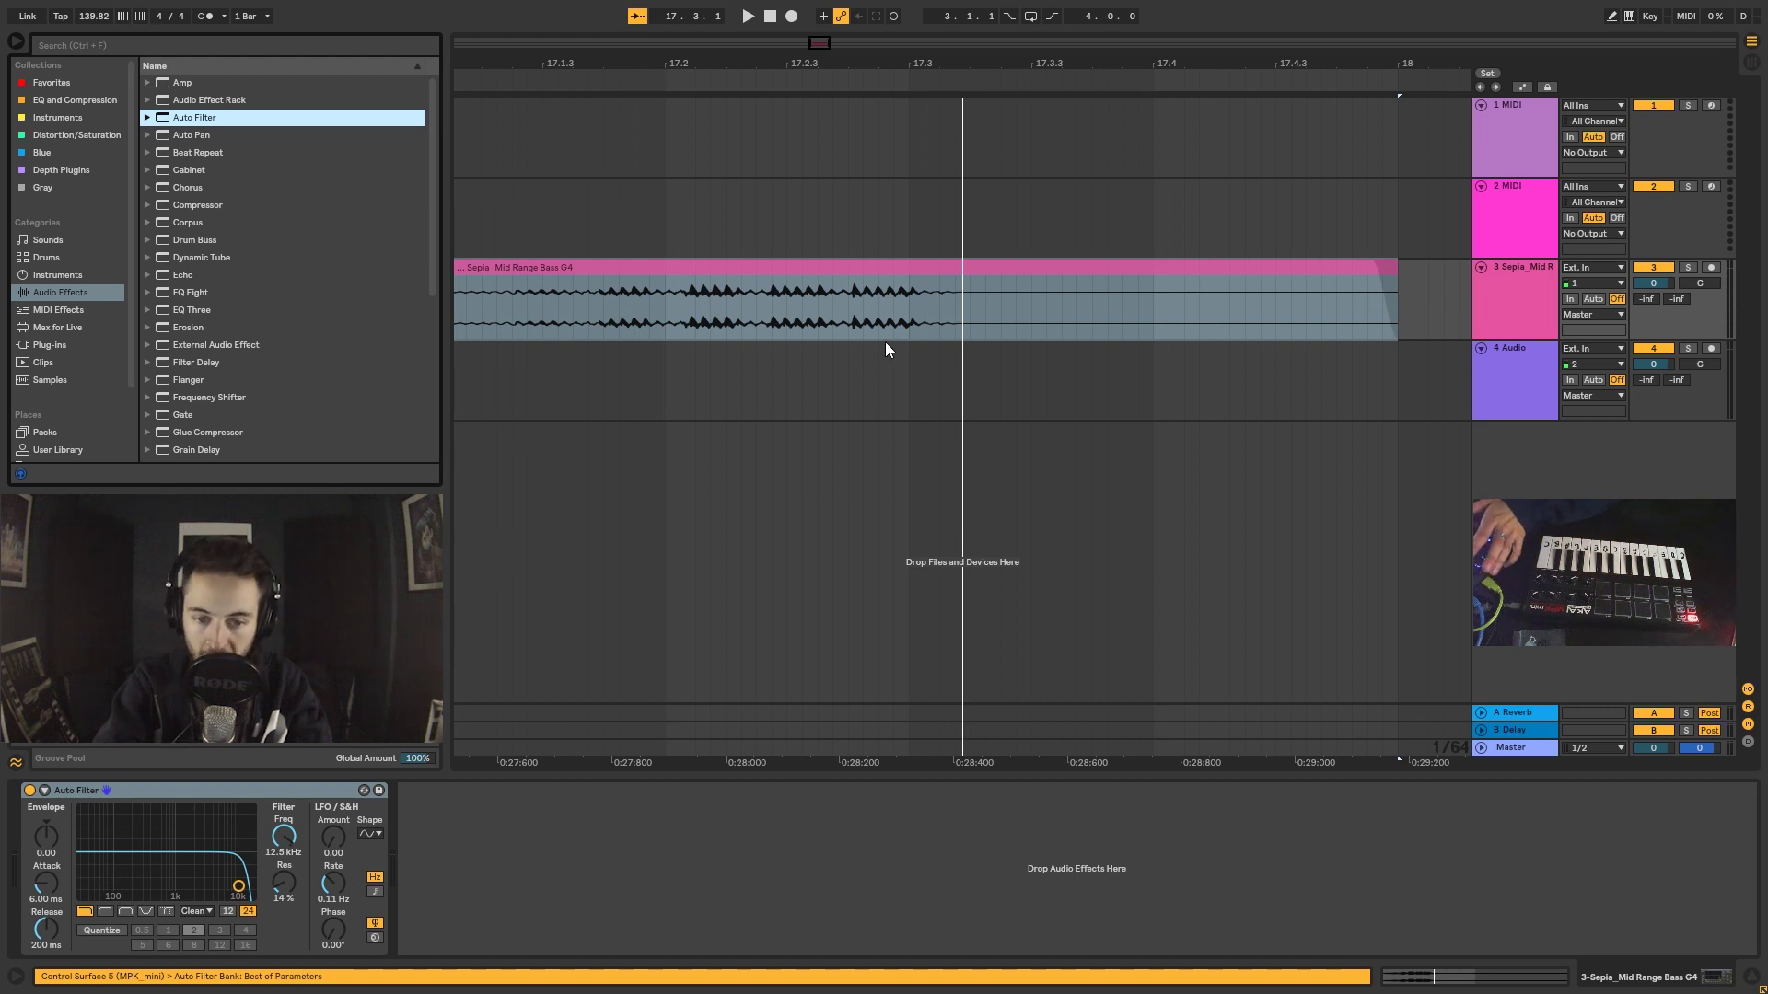
- Sweep the Auto Filter cutoff from 102 Hz up to about 6.58 kHz during playback
click(118, 839)
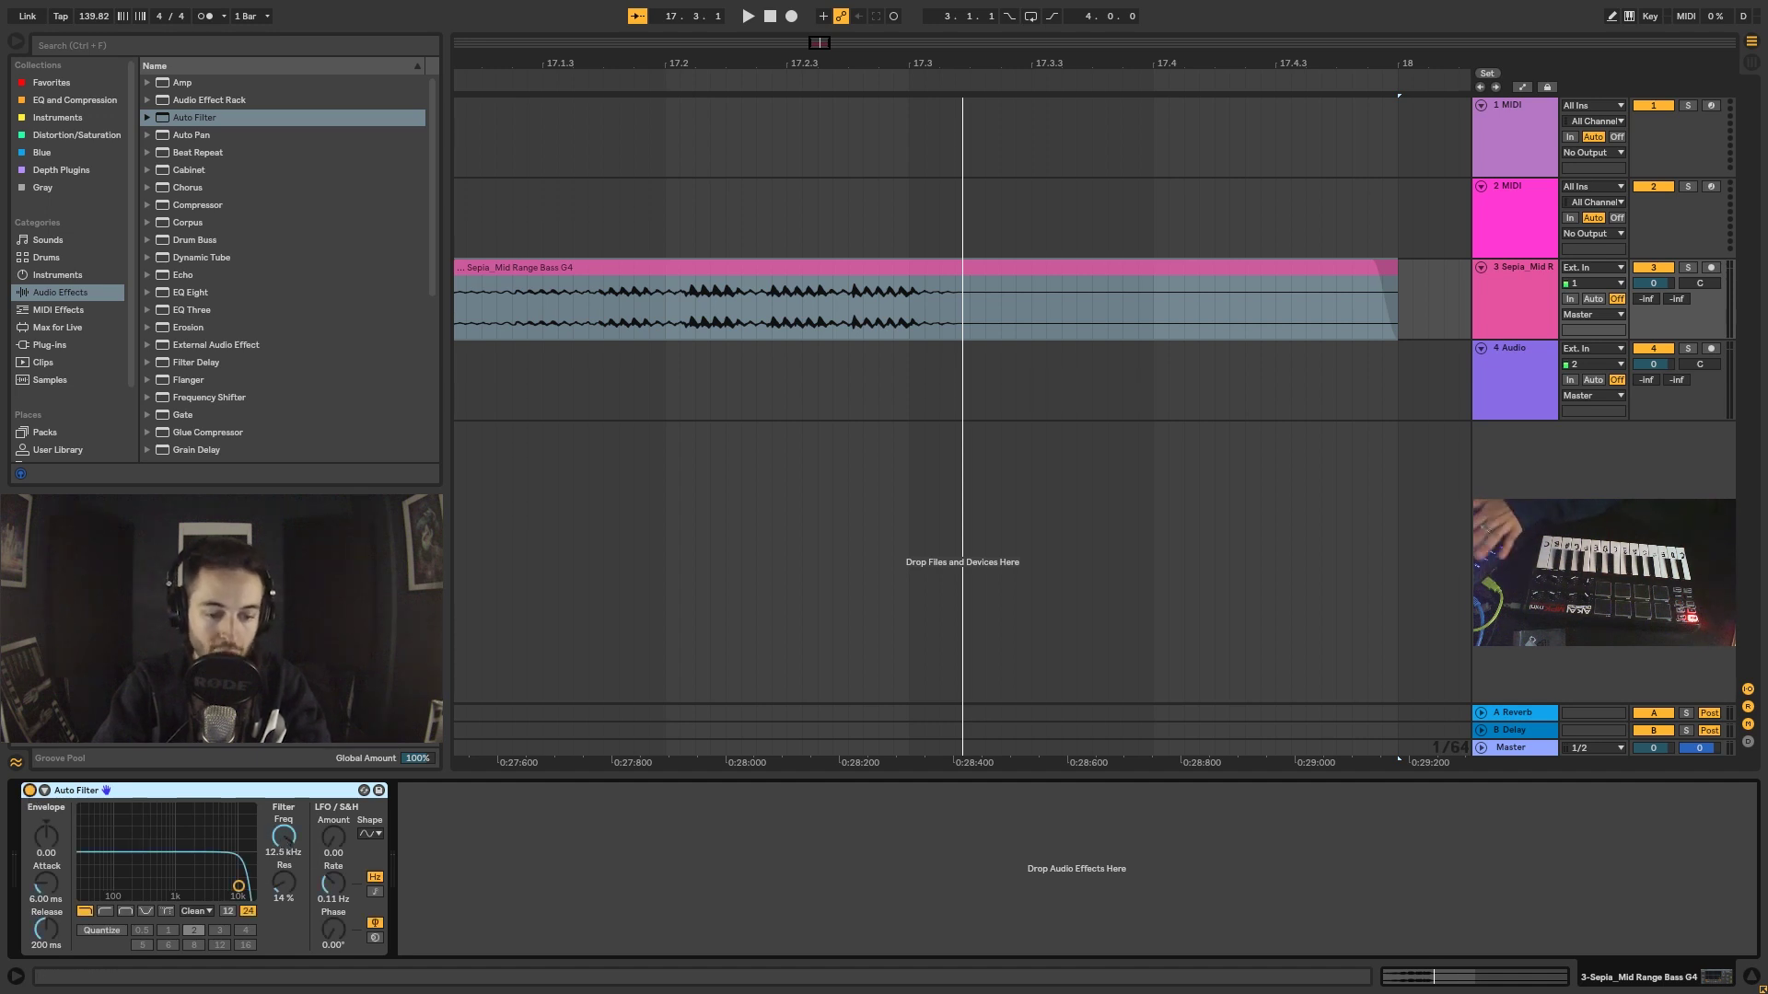
drag(117, 840, 89, 839)
drag(209, 886, 117, 886)
key(space)
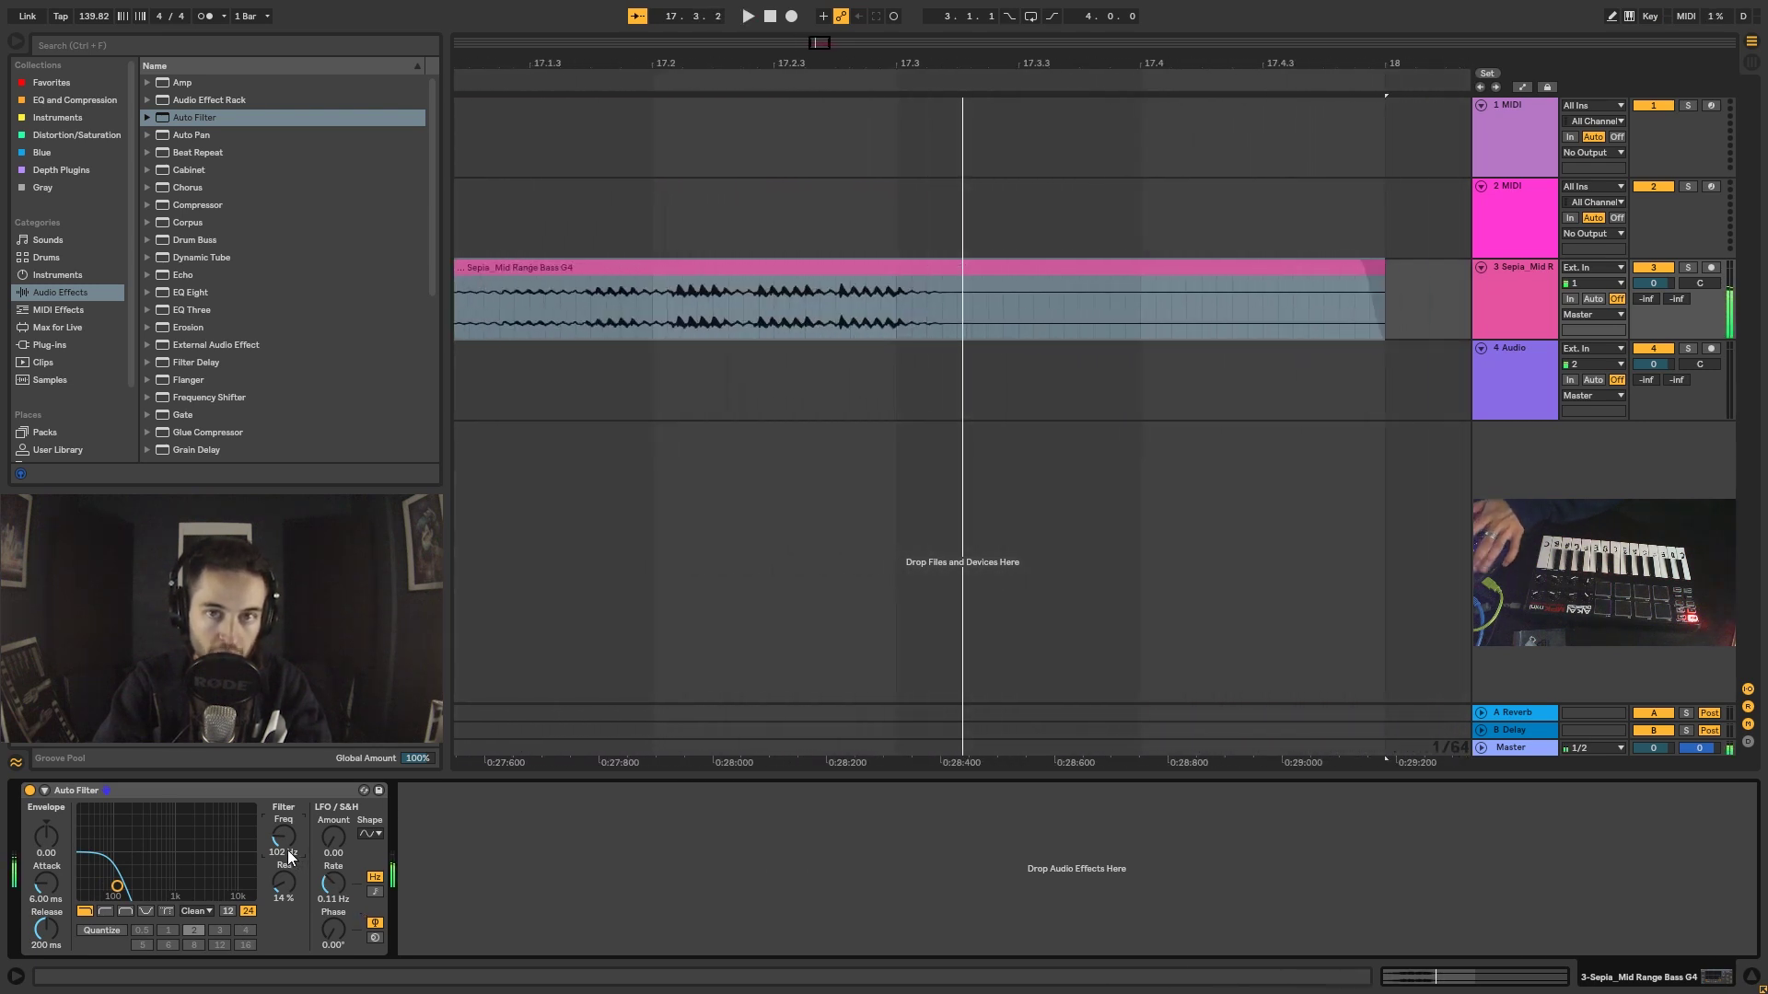
mouse_move(284, 845)
mouse_down()
mouse_move(284, 746)
mouse_move(295, 841)
mouse_up()
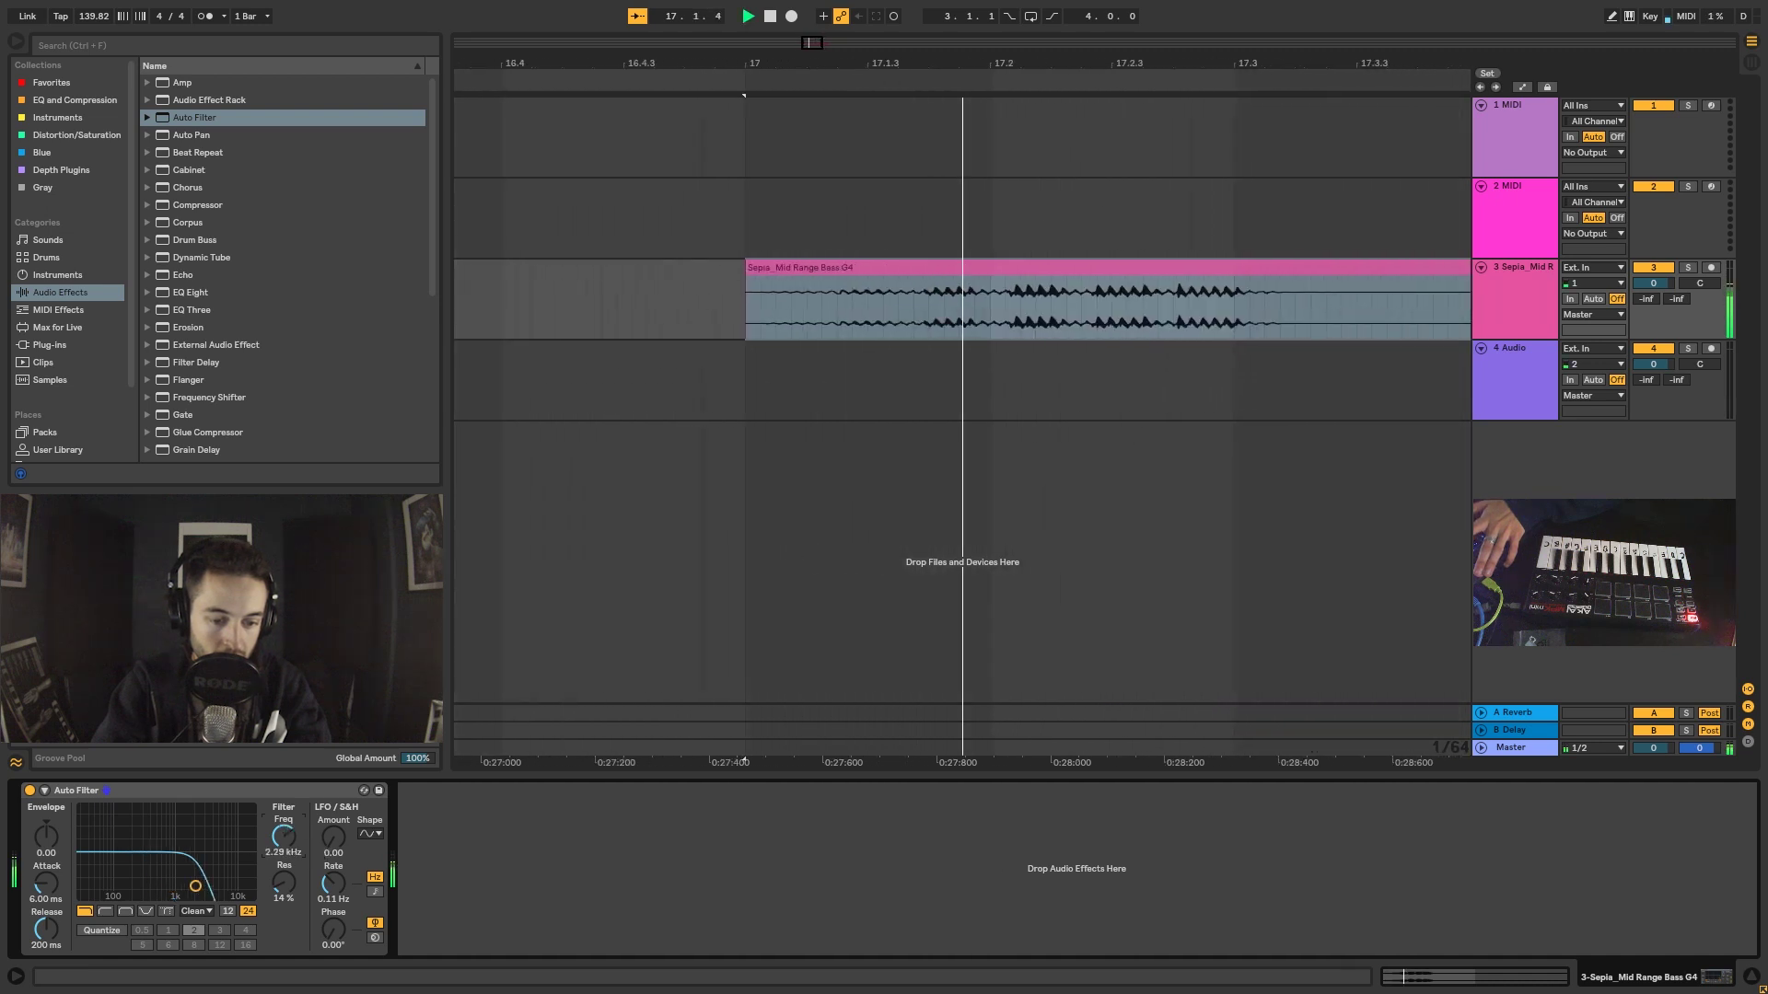
drag(284, 844, 284, 792)
- Place a Heavy-mode Amp before Auto Filter and settle the cutoff at 3.32 kHz while playing
drag(169, 85, 284, 405)
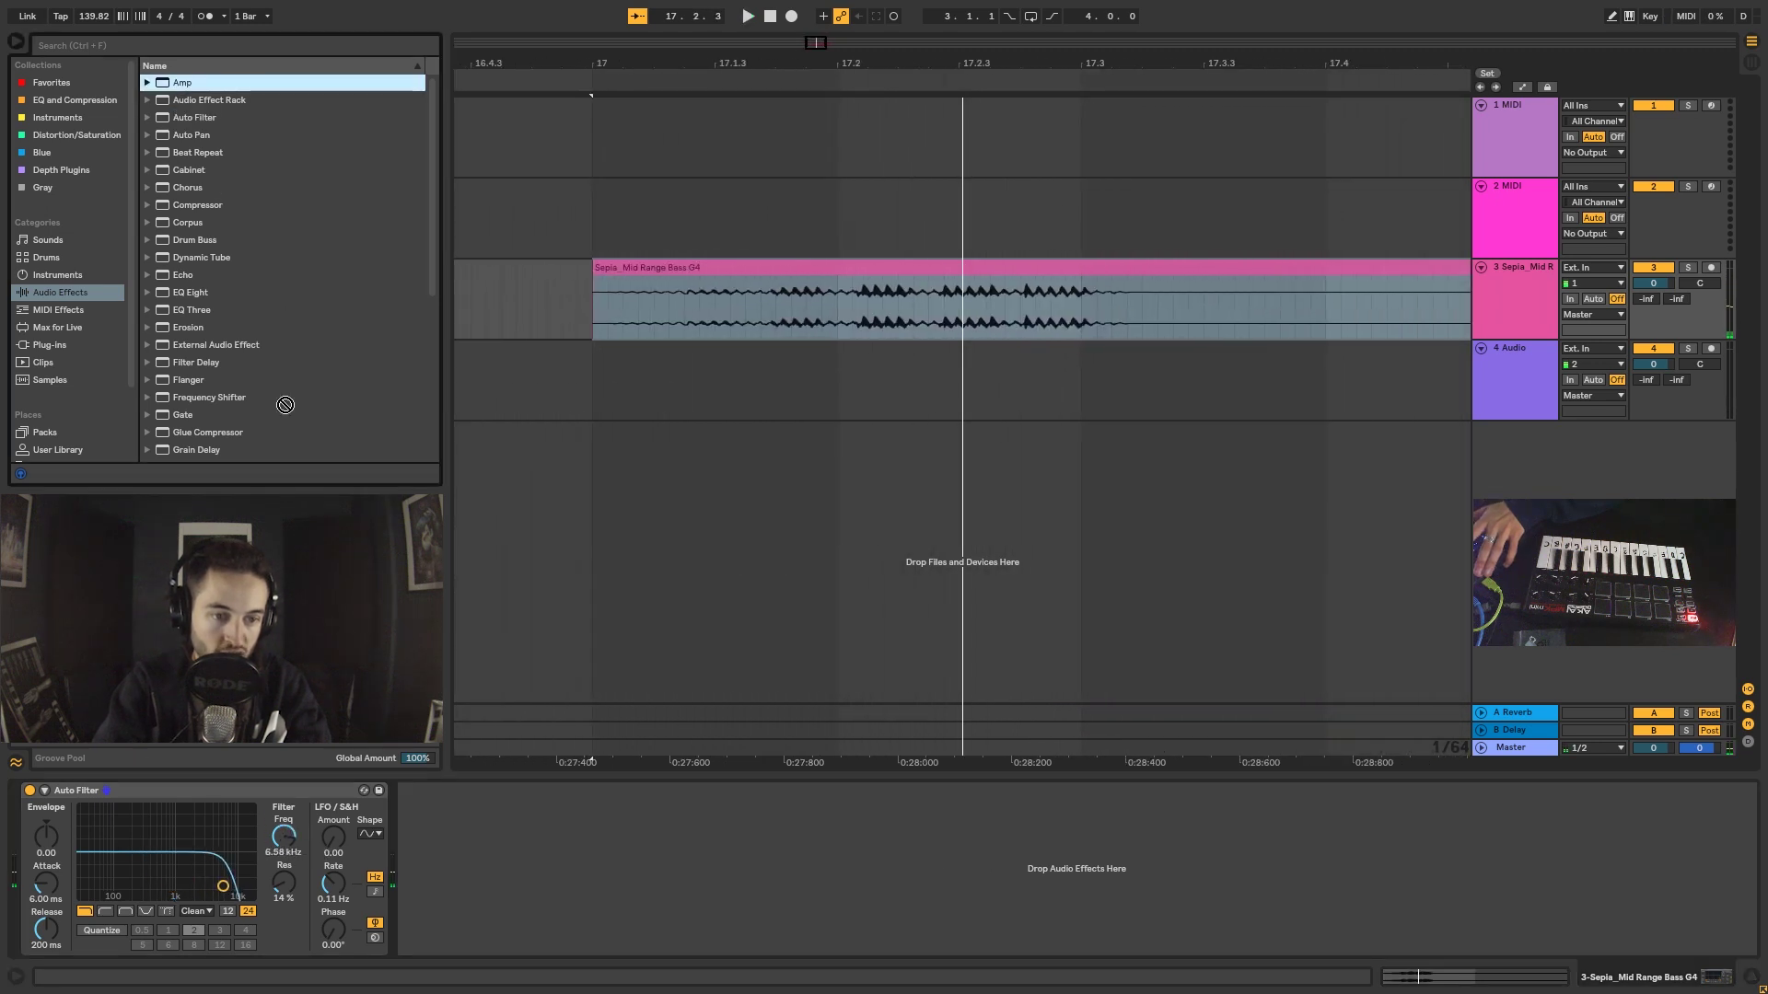
drag(4, 871, 28, 884)
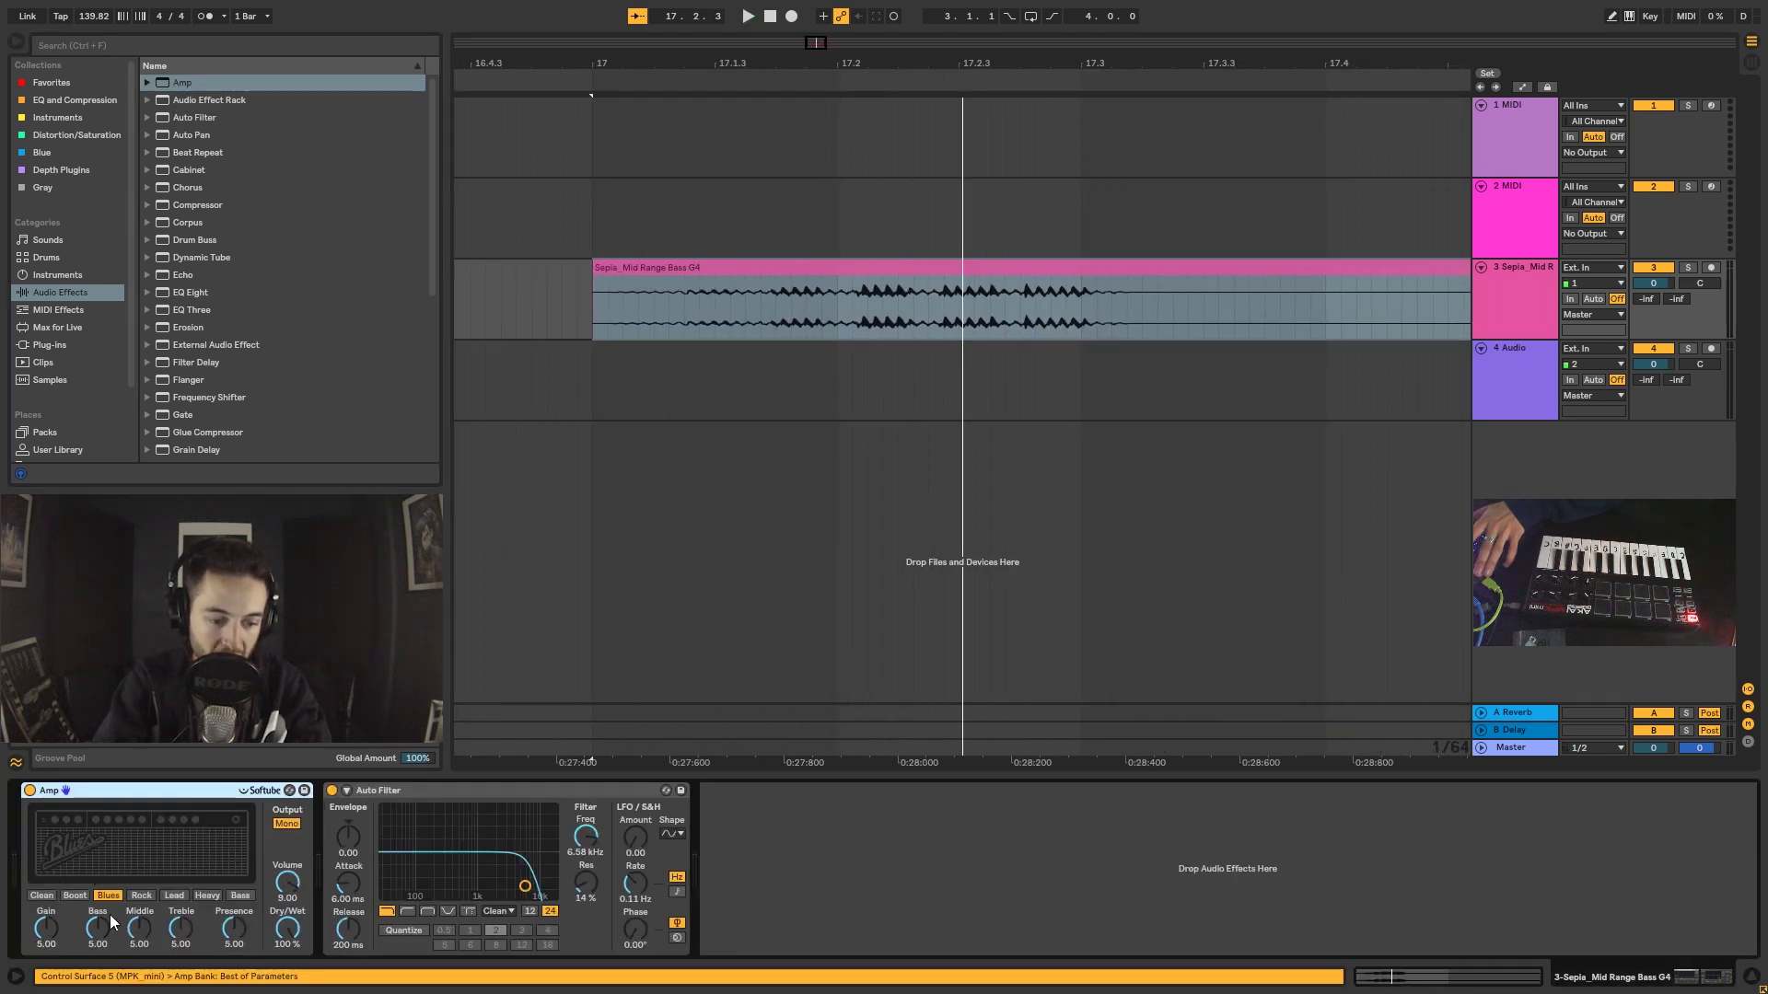
click(208, 896)
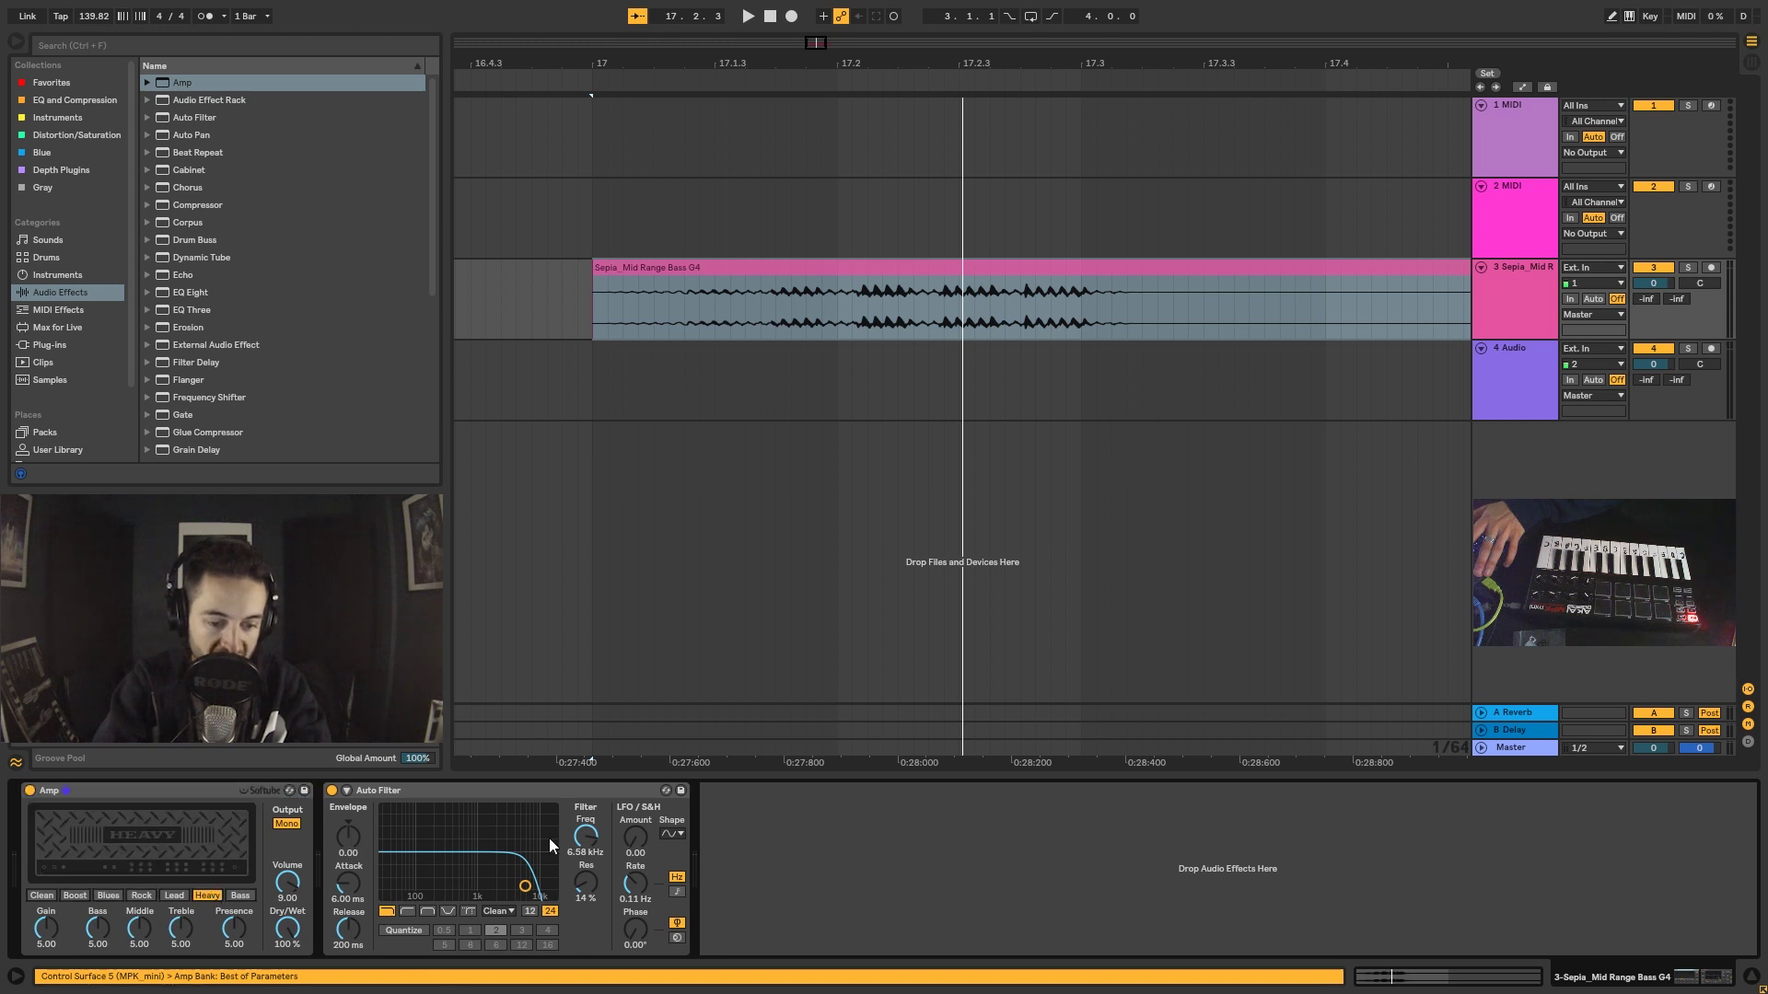
key(space)
drag(556, 848, 521, 848)
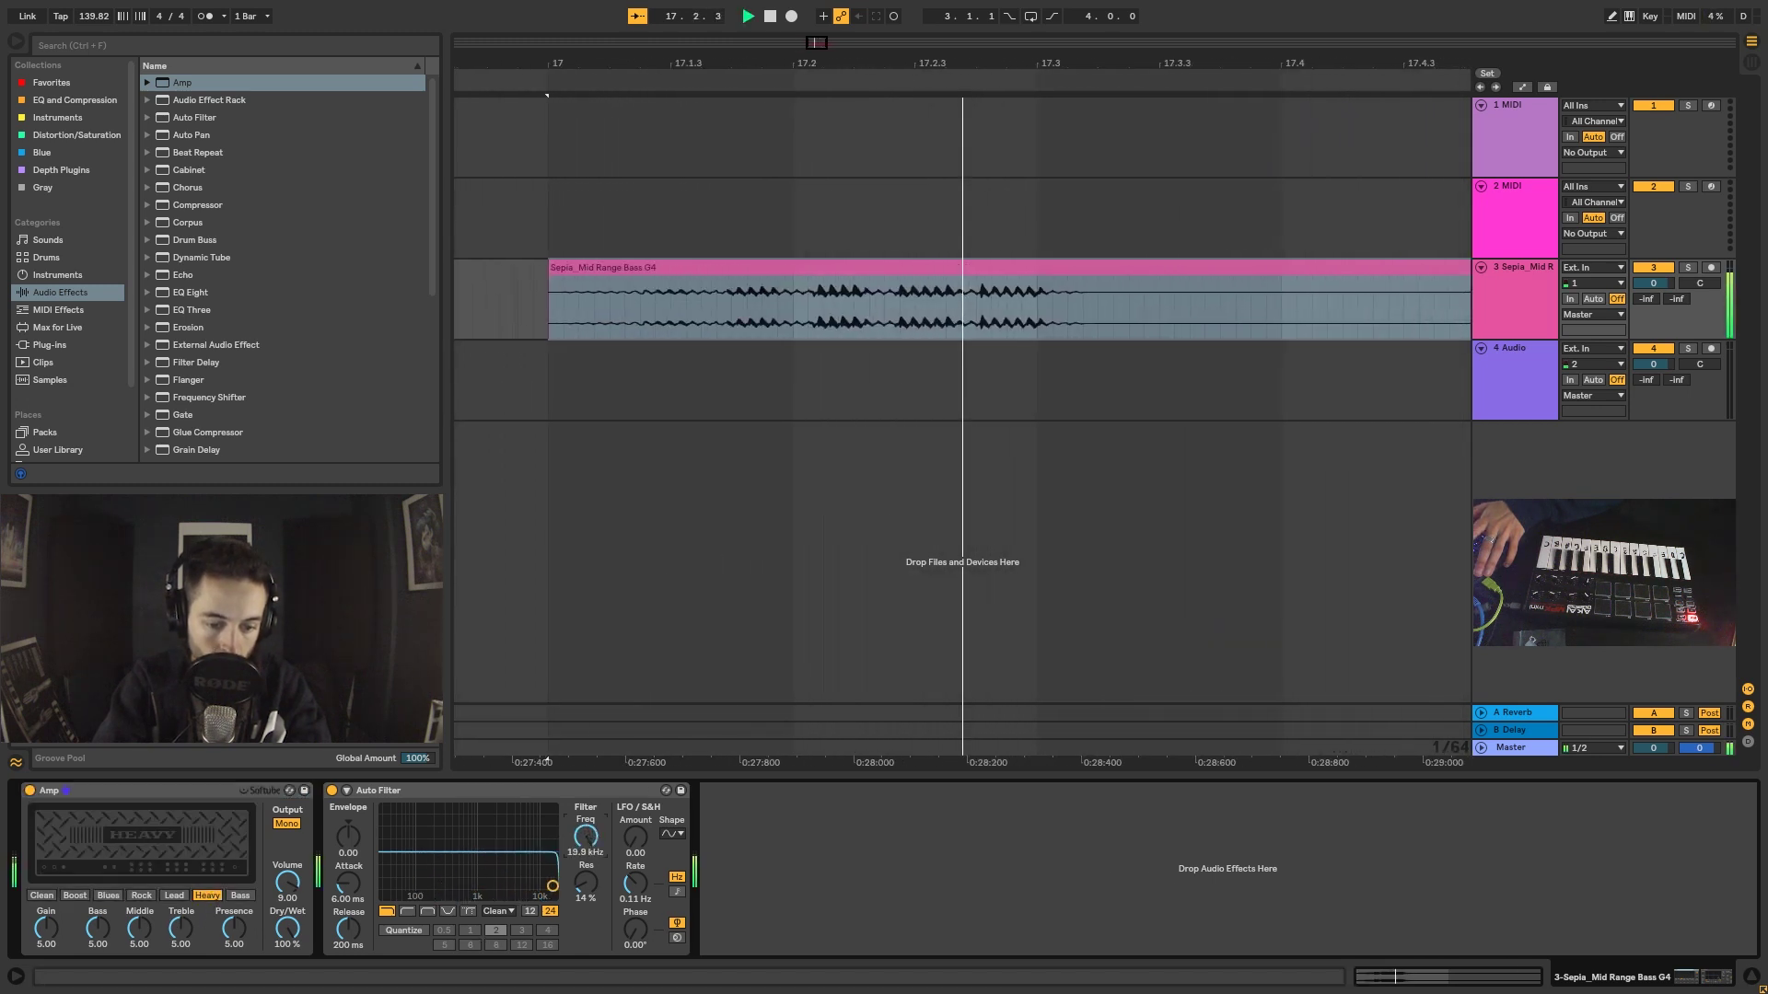
drag(538, 841, 555, 841)
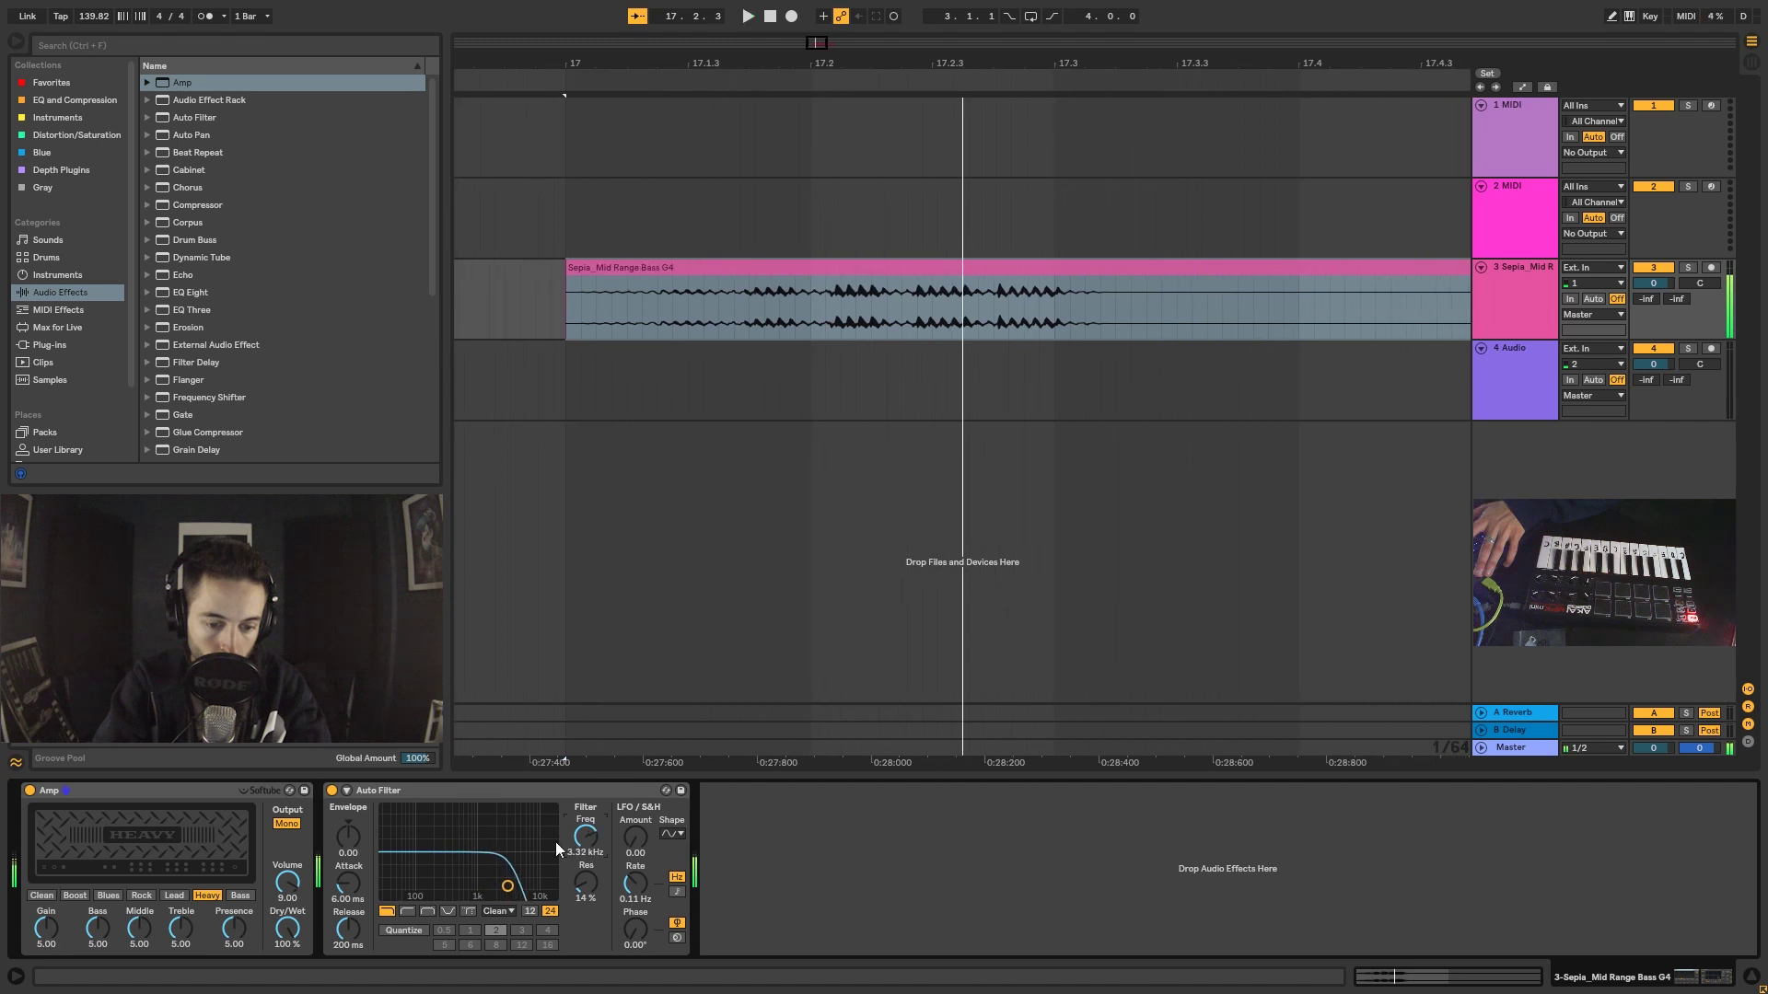
- Delete both the Amp and Auto Filter devices from the bass track
click(251, 800)
shift+click(442, 789)
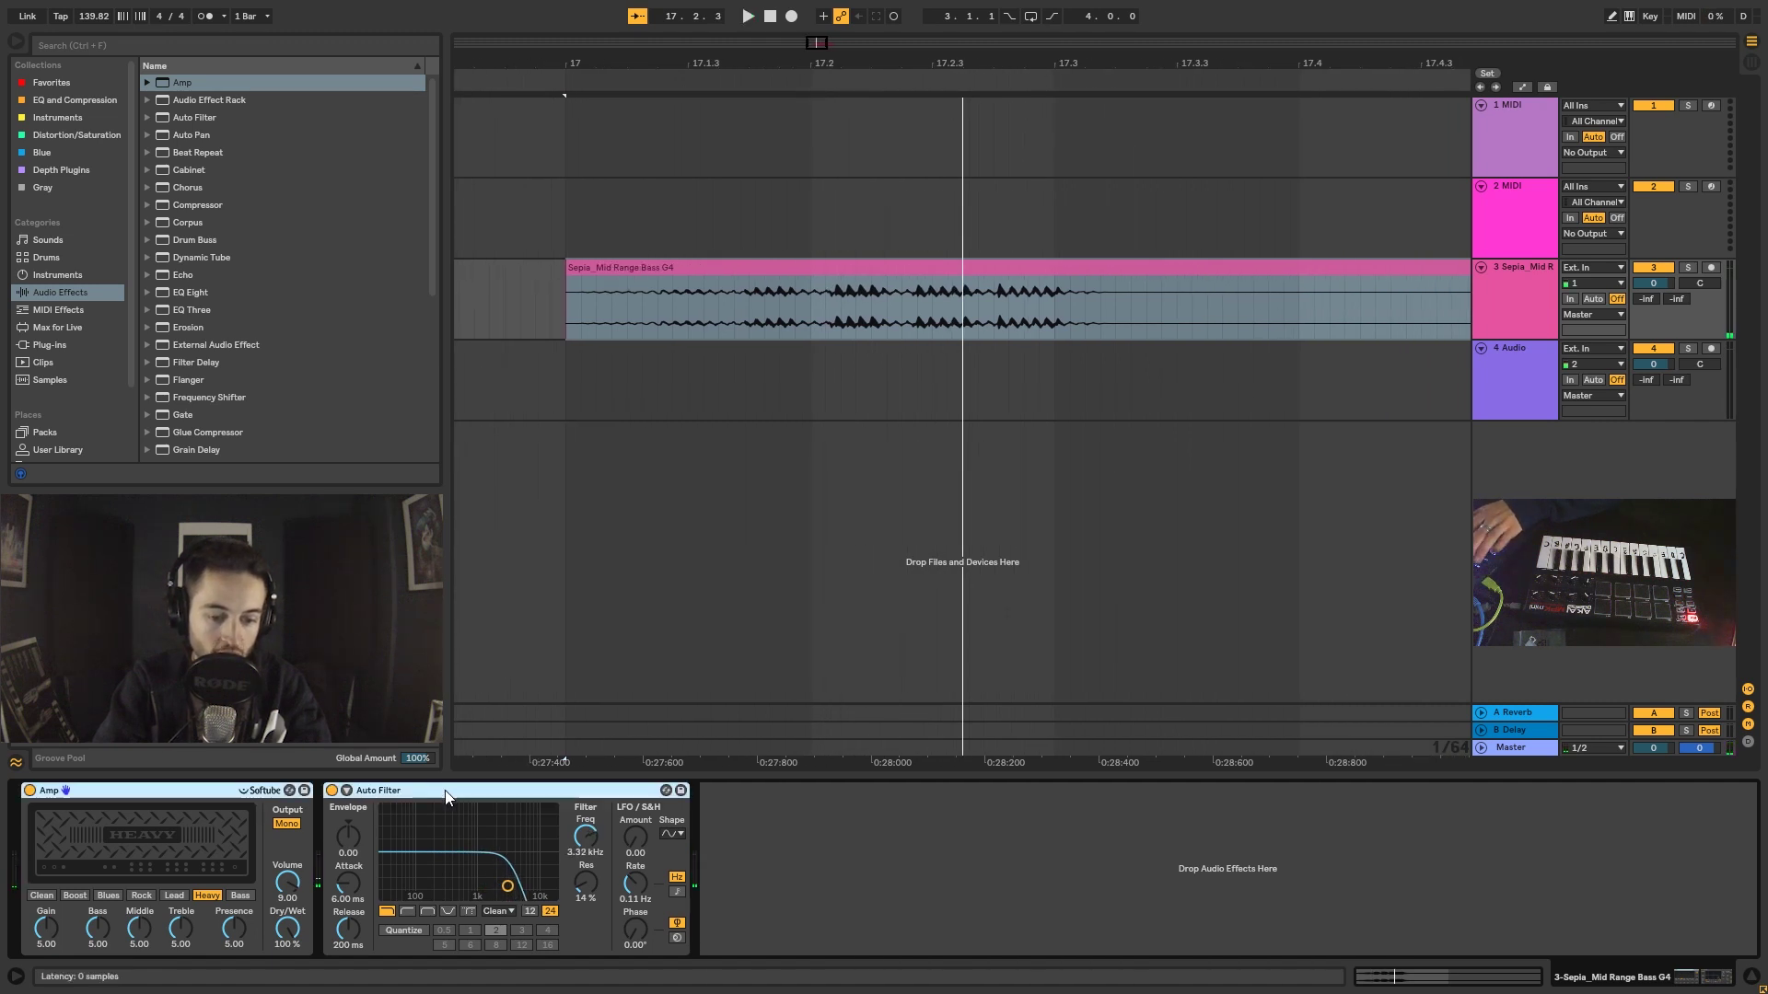
key(Delete)
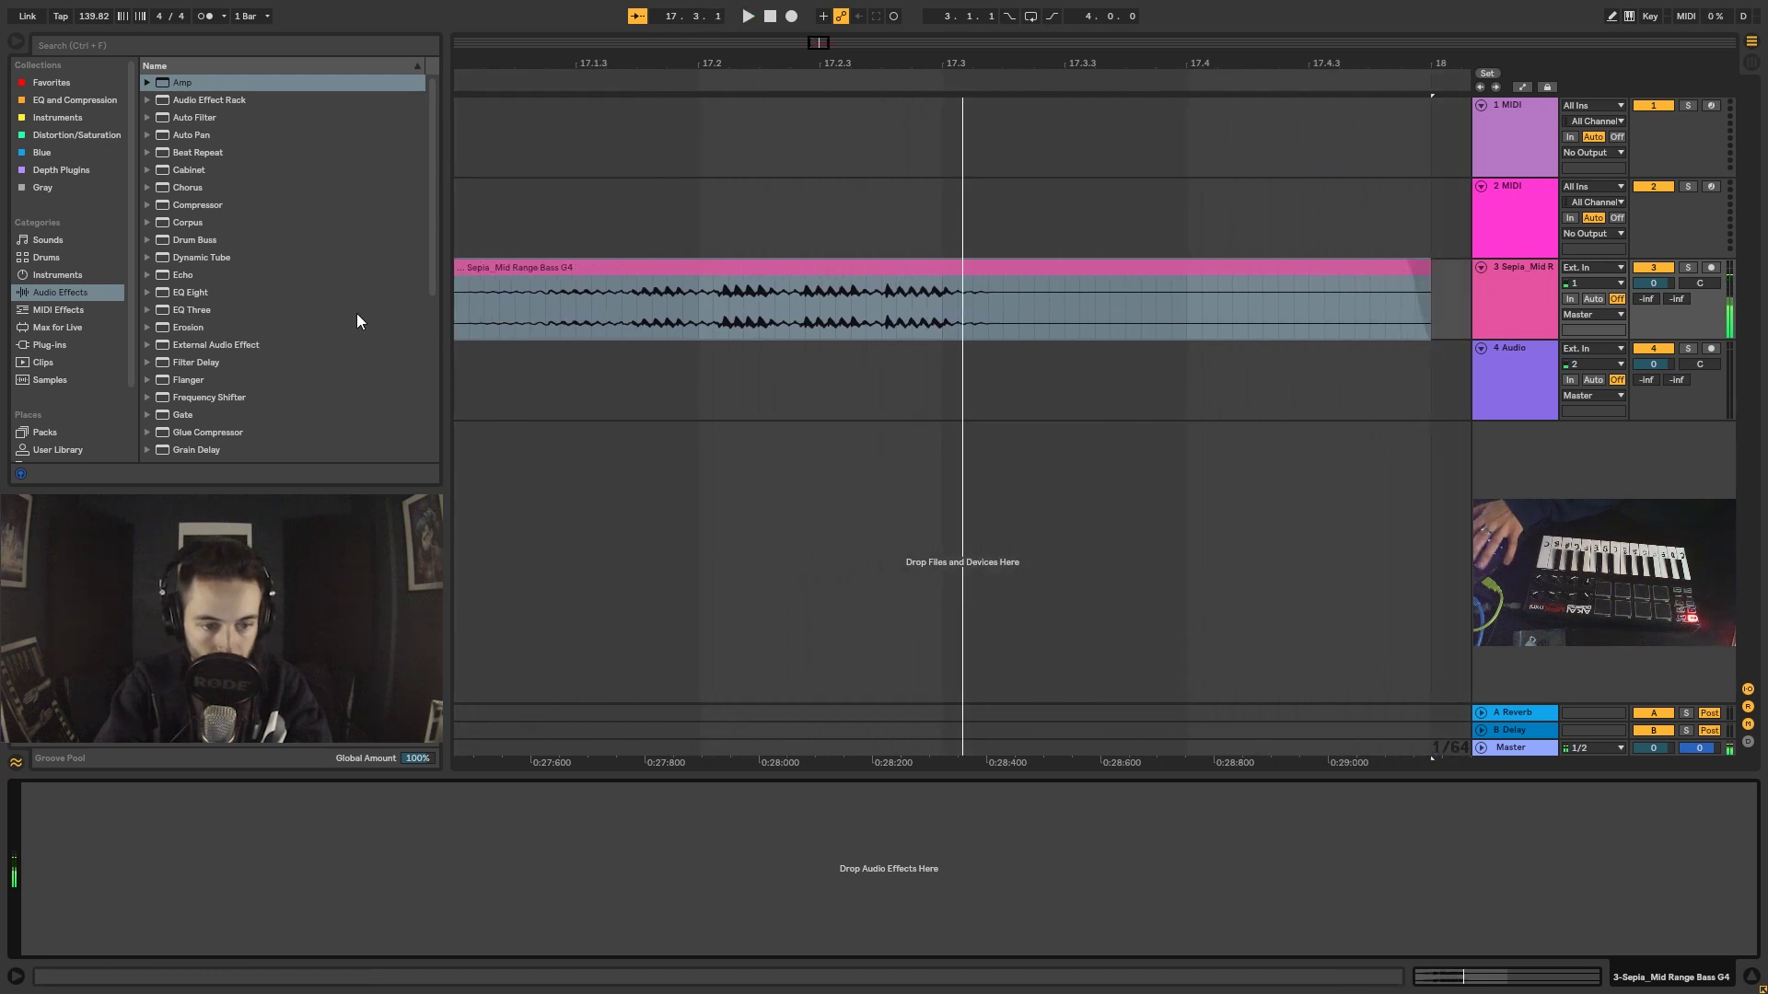
scroll(299, 294, down, 5)
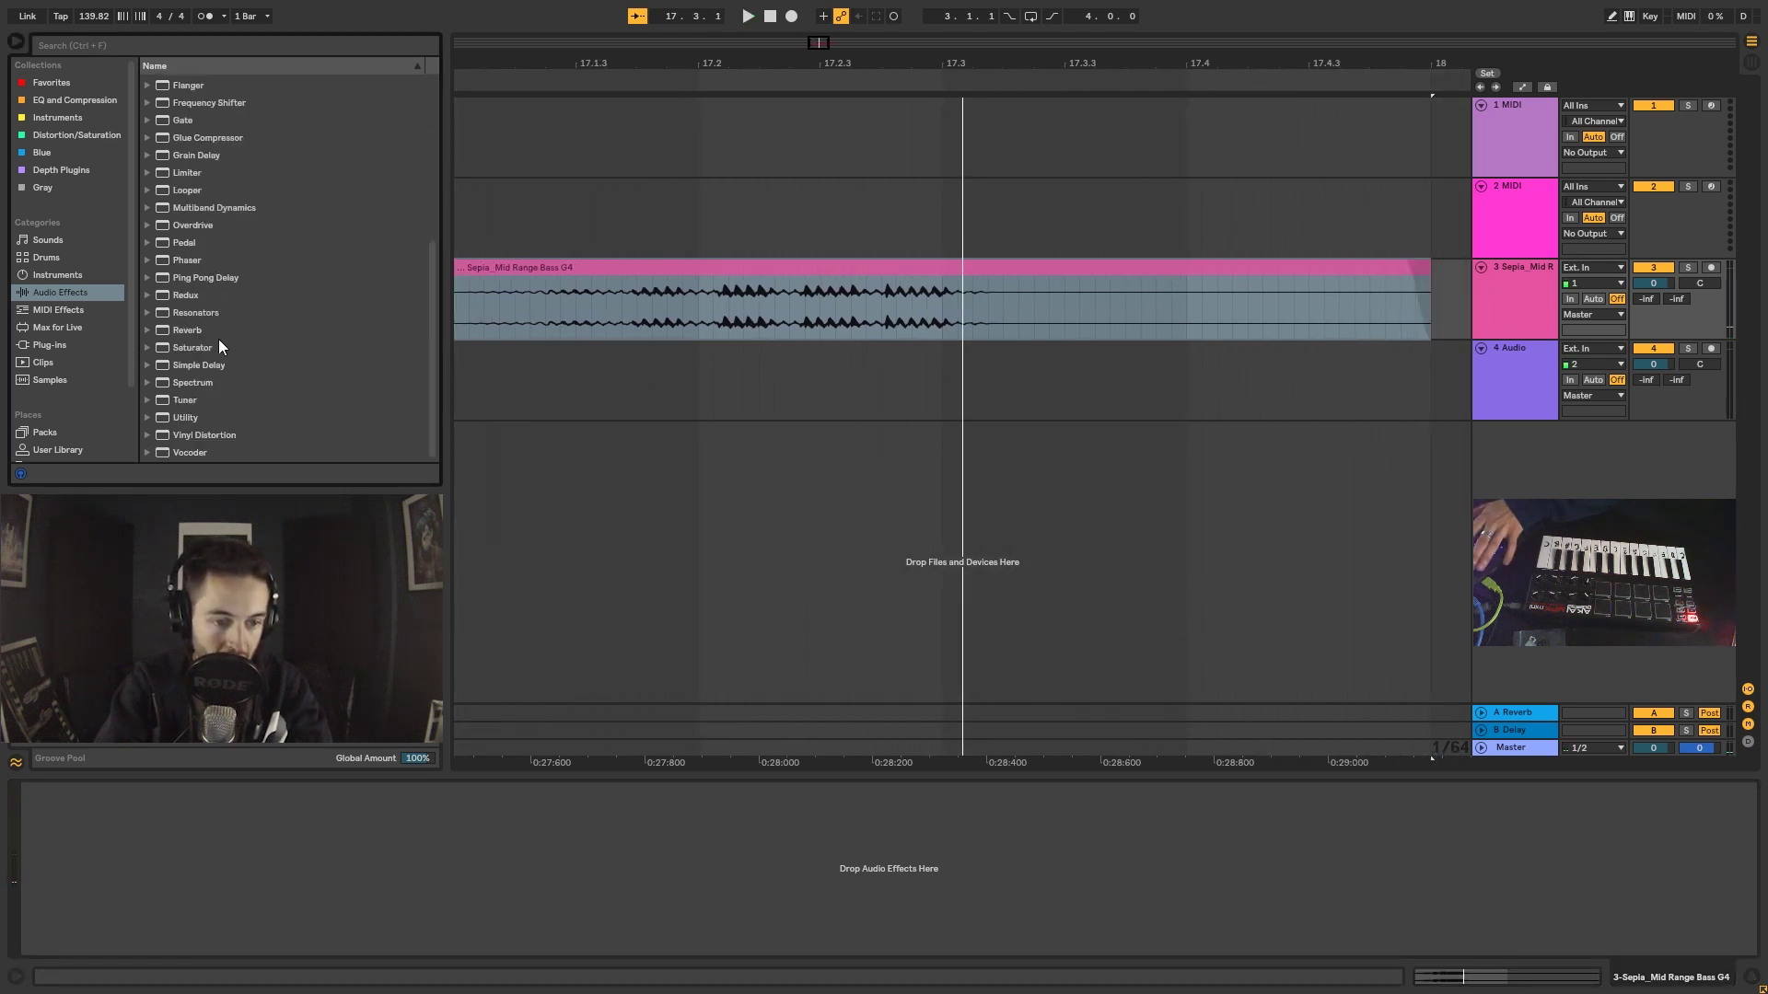
drag(212, 280, 387, 874)
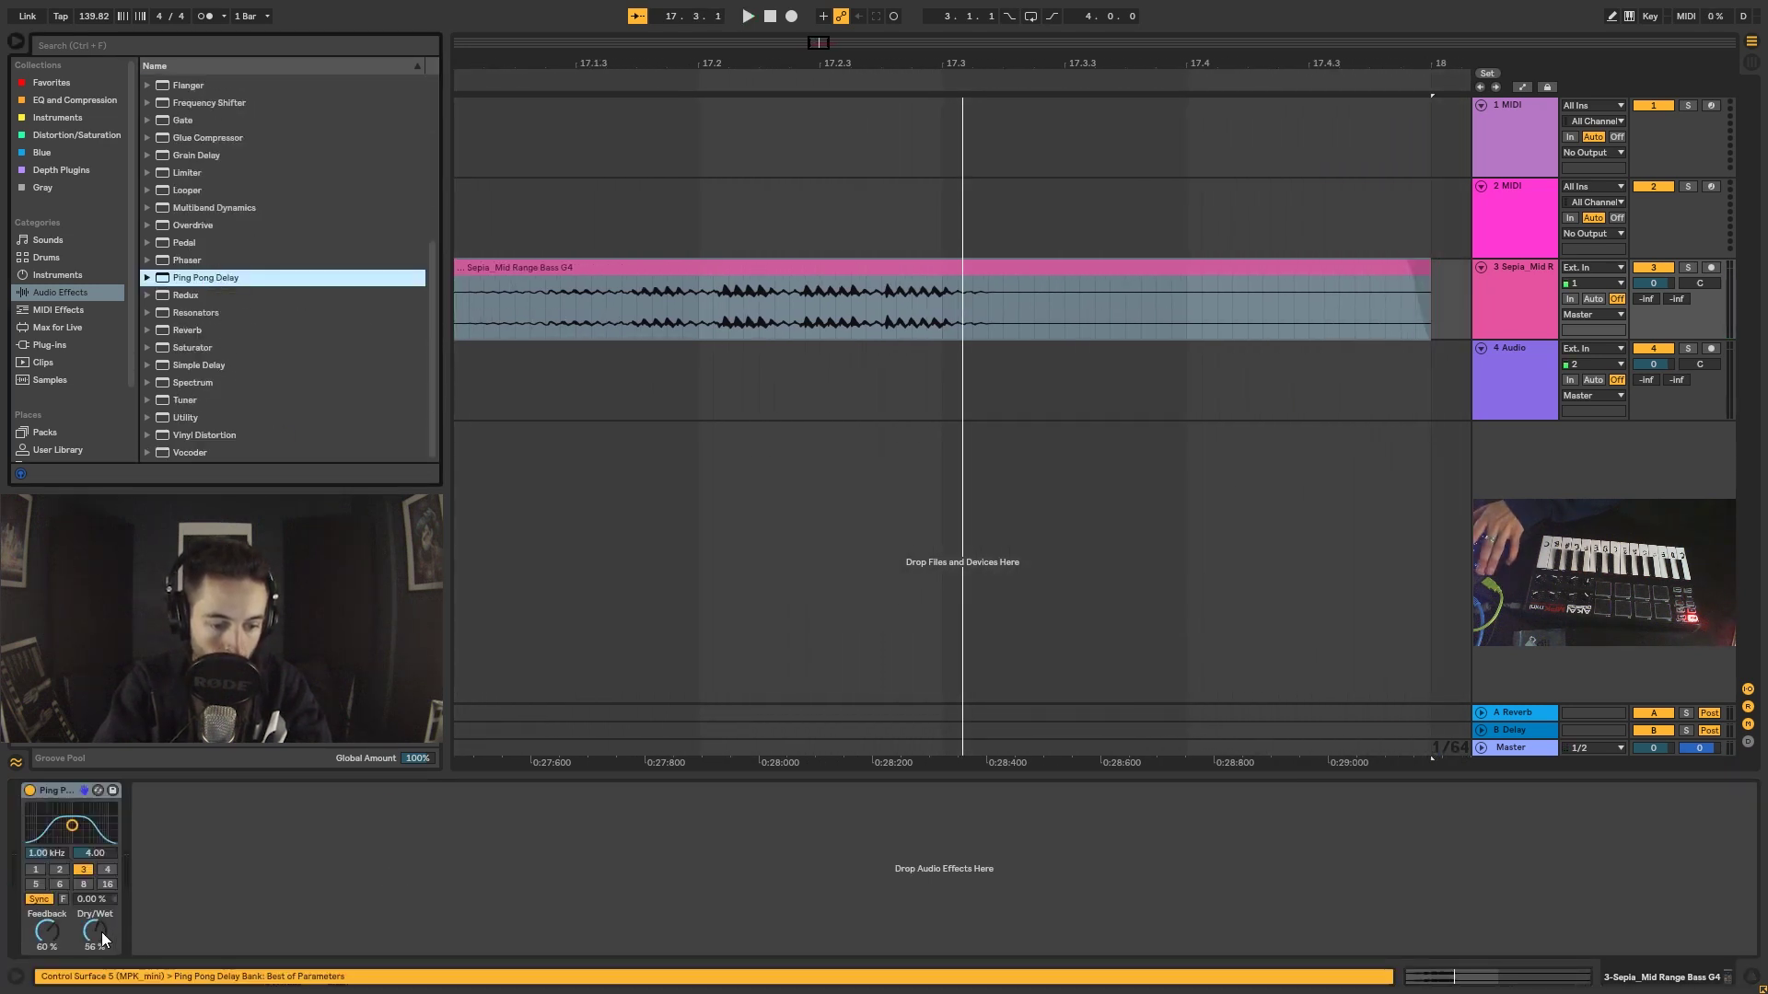
drag(102, 938, 103, 952)
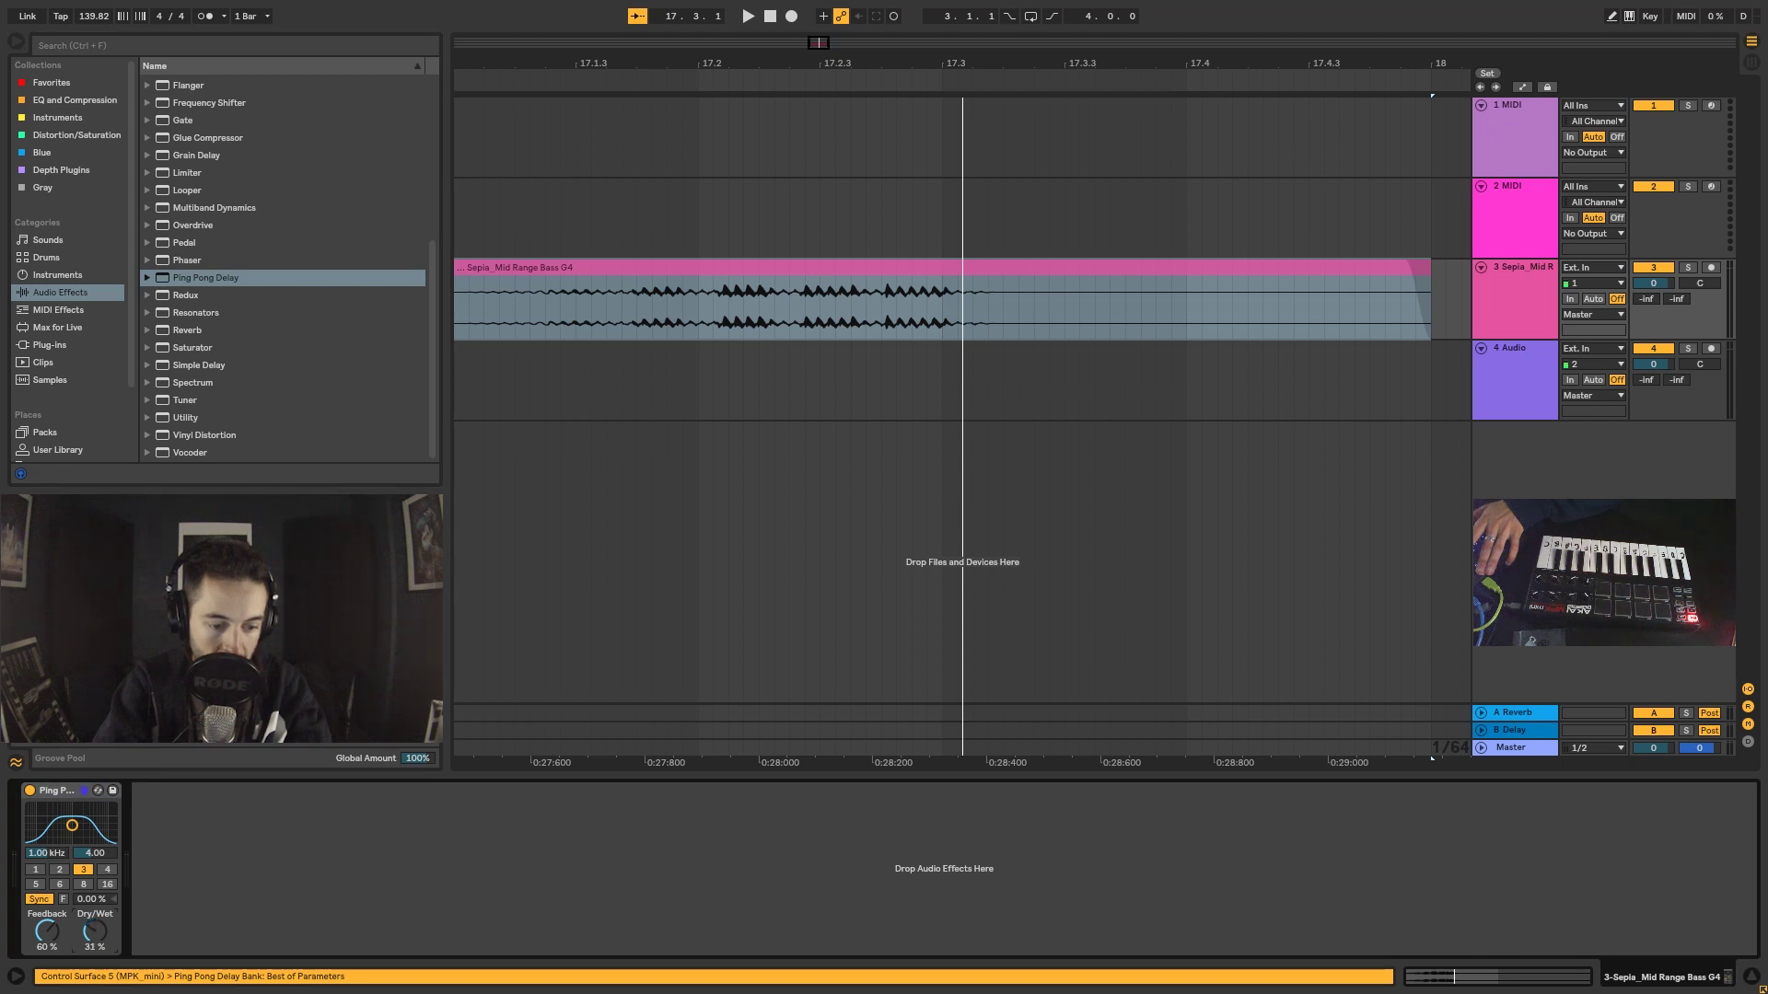
key(space)
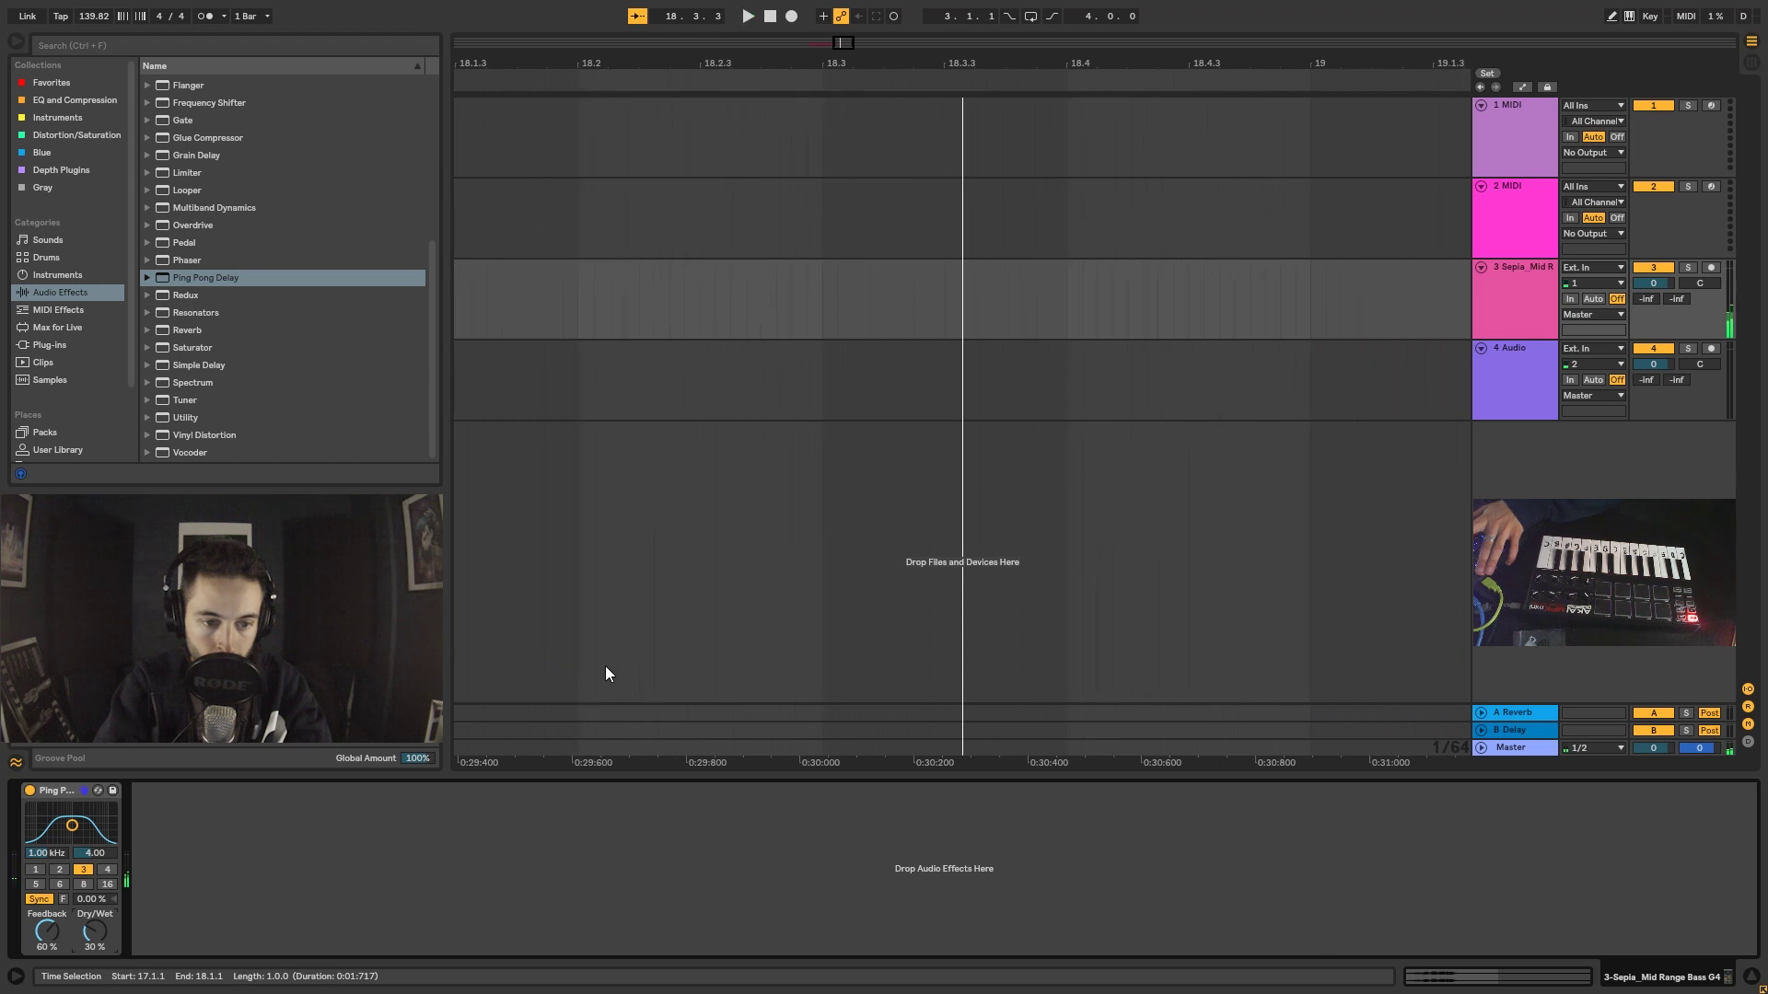
drag(1241, 62, 1241, 87)
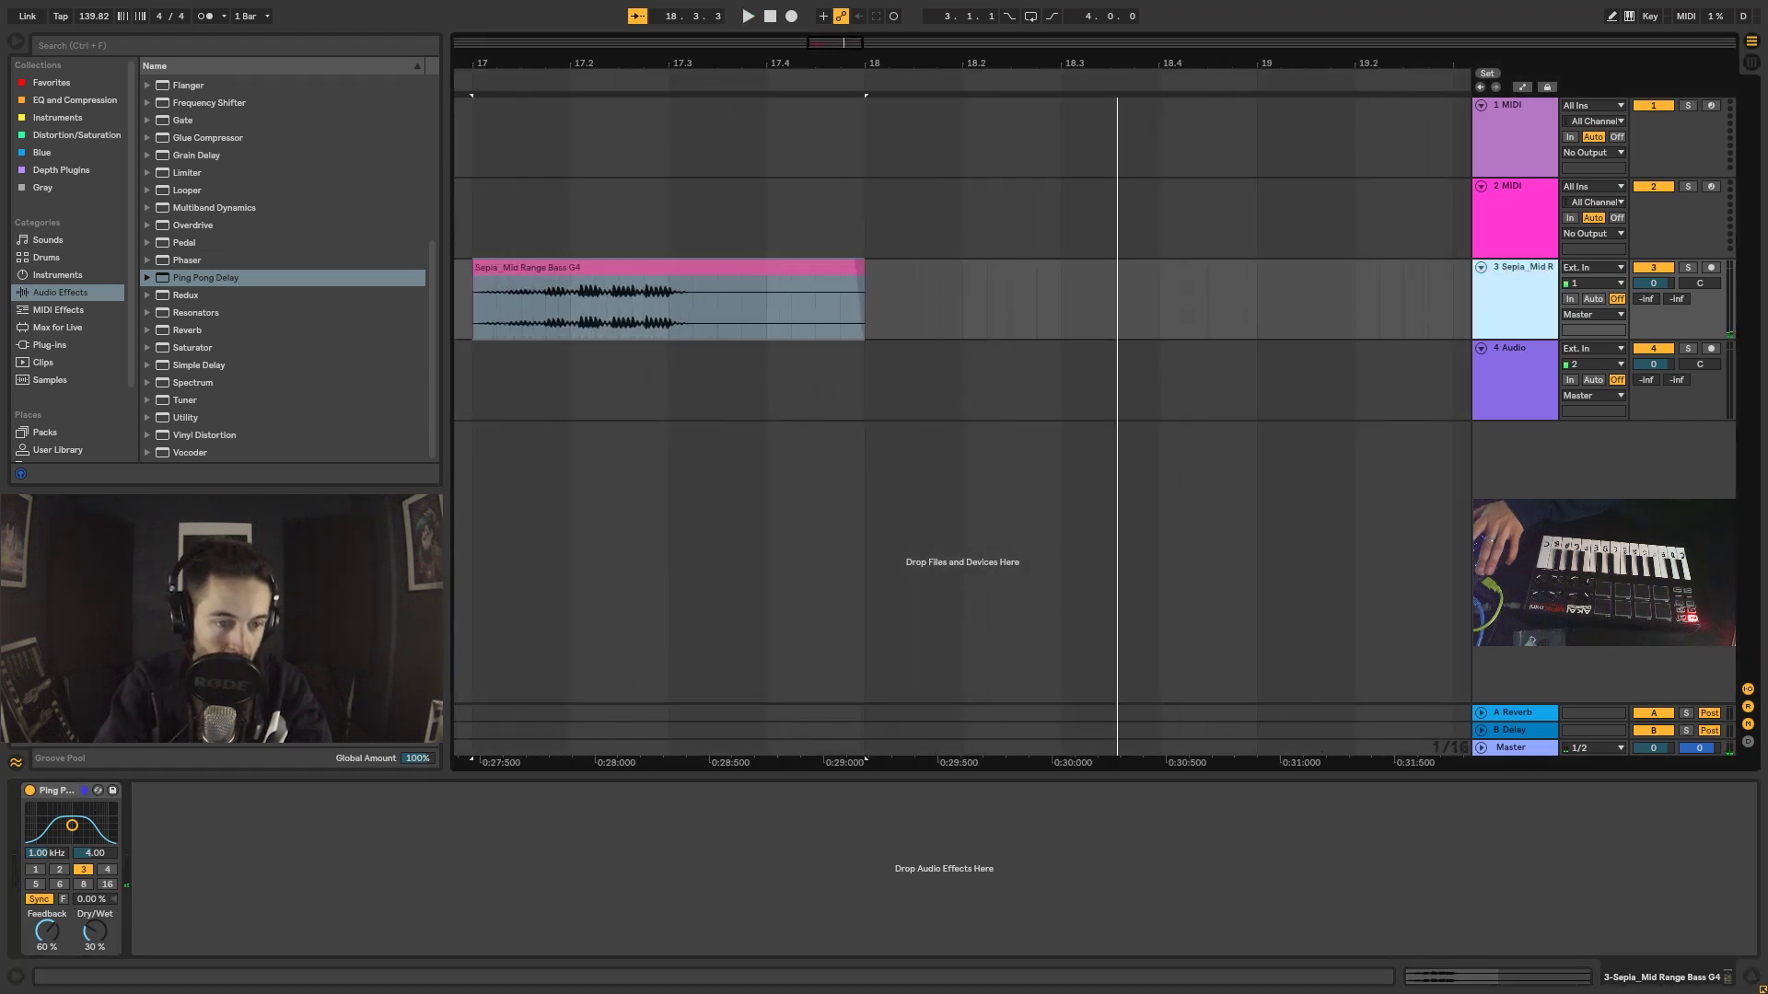
click(59, 787)
key(Delete)
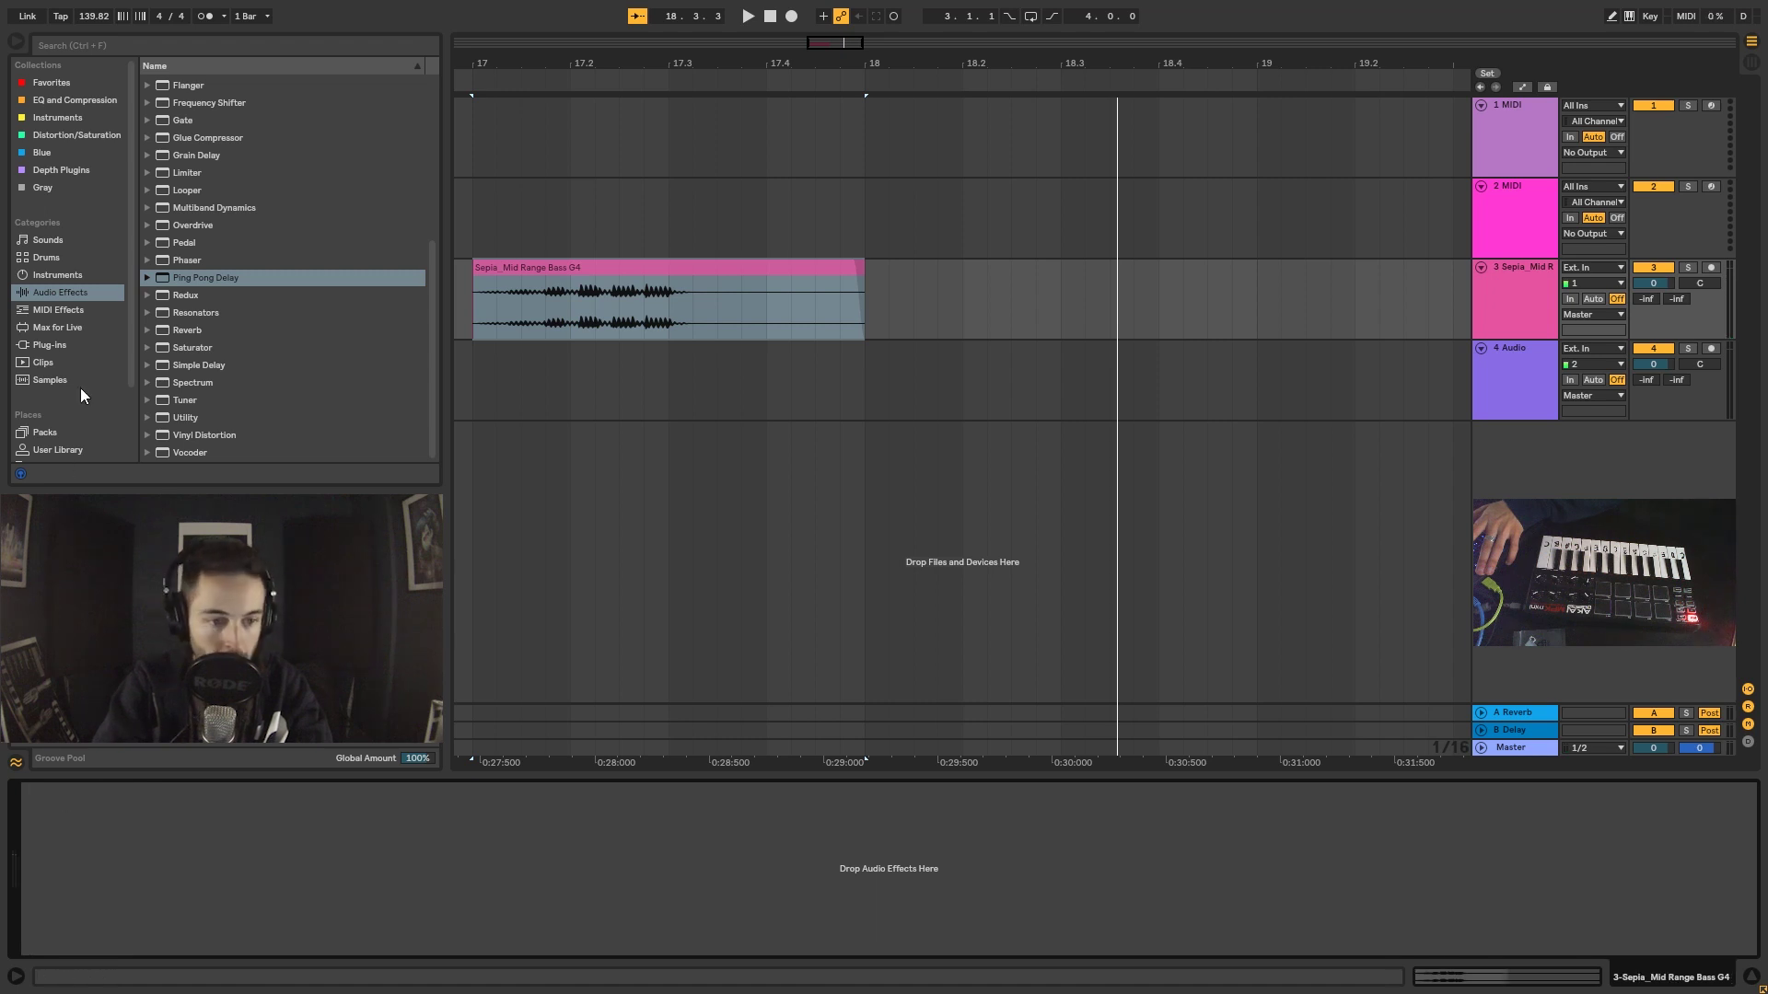
drag(192, 242, 243, 883)
key(space)
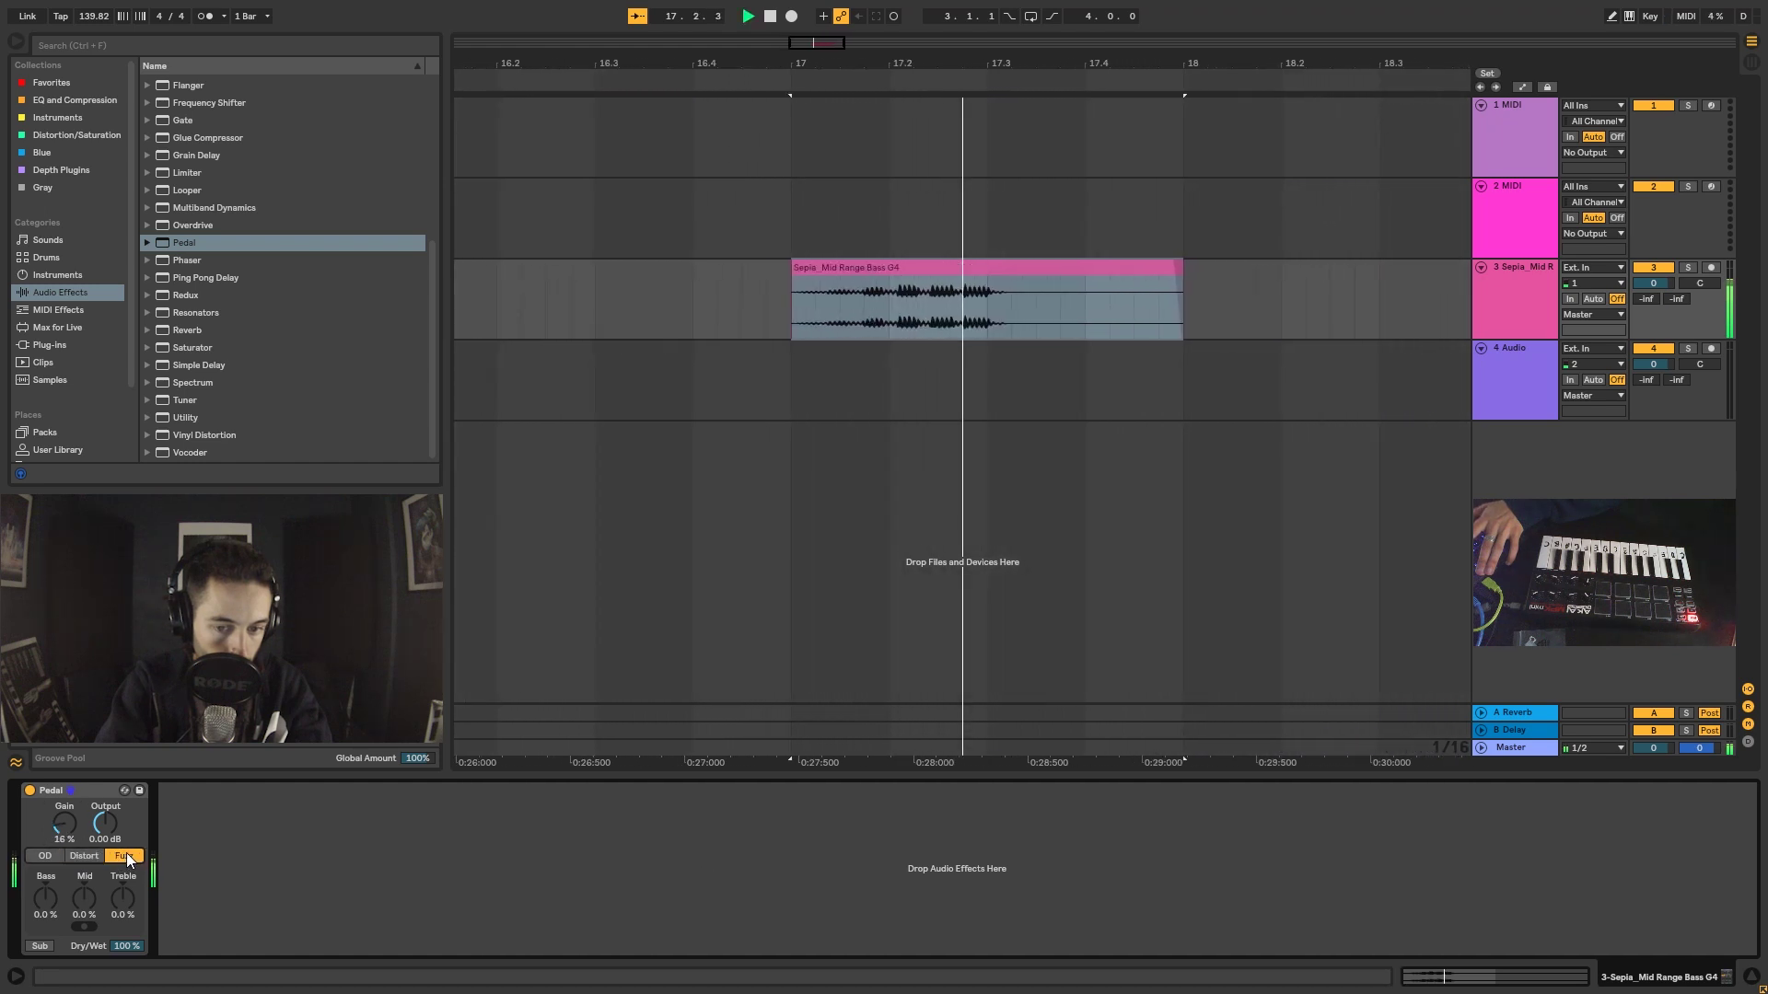
click(92, 857)
drag(96, 895, 96, 866)
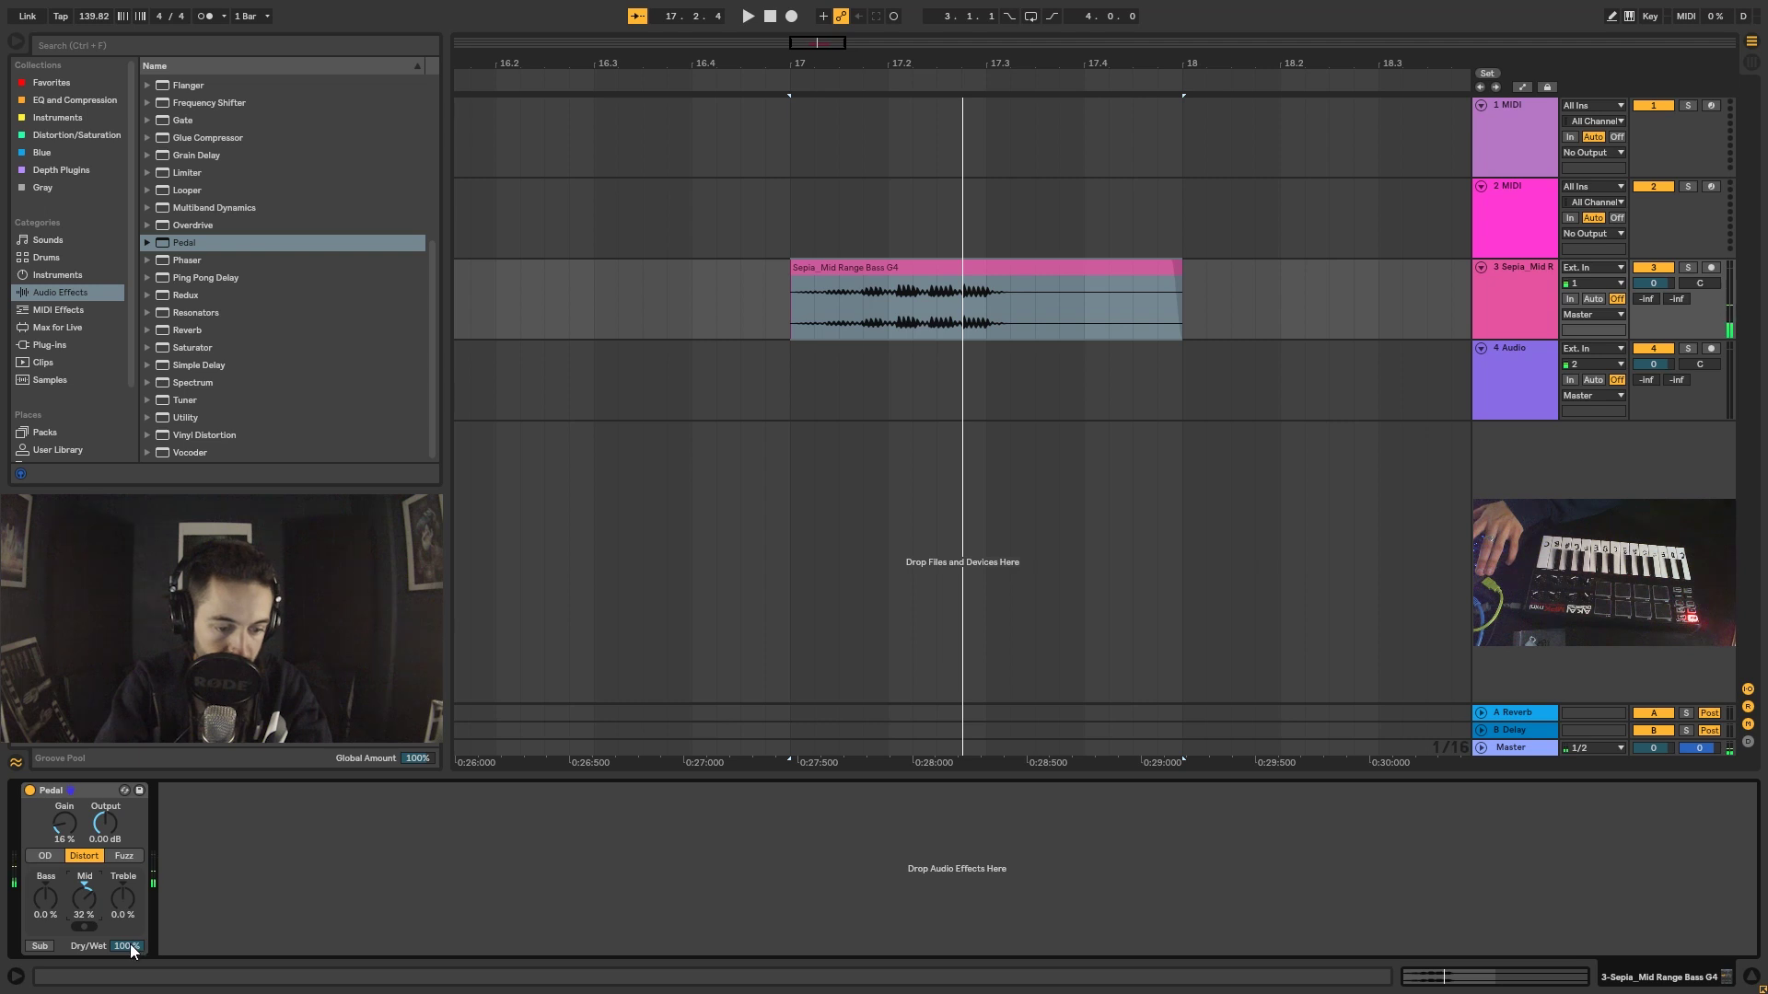
drag(132, 951, 131, 991)
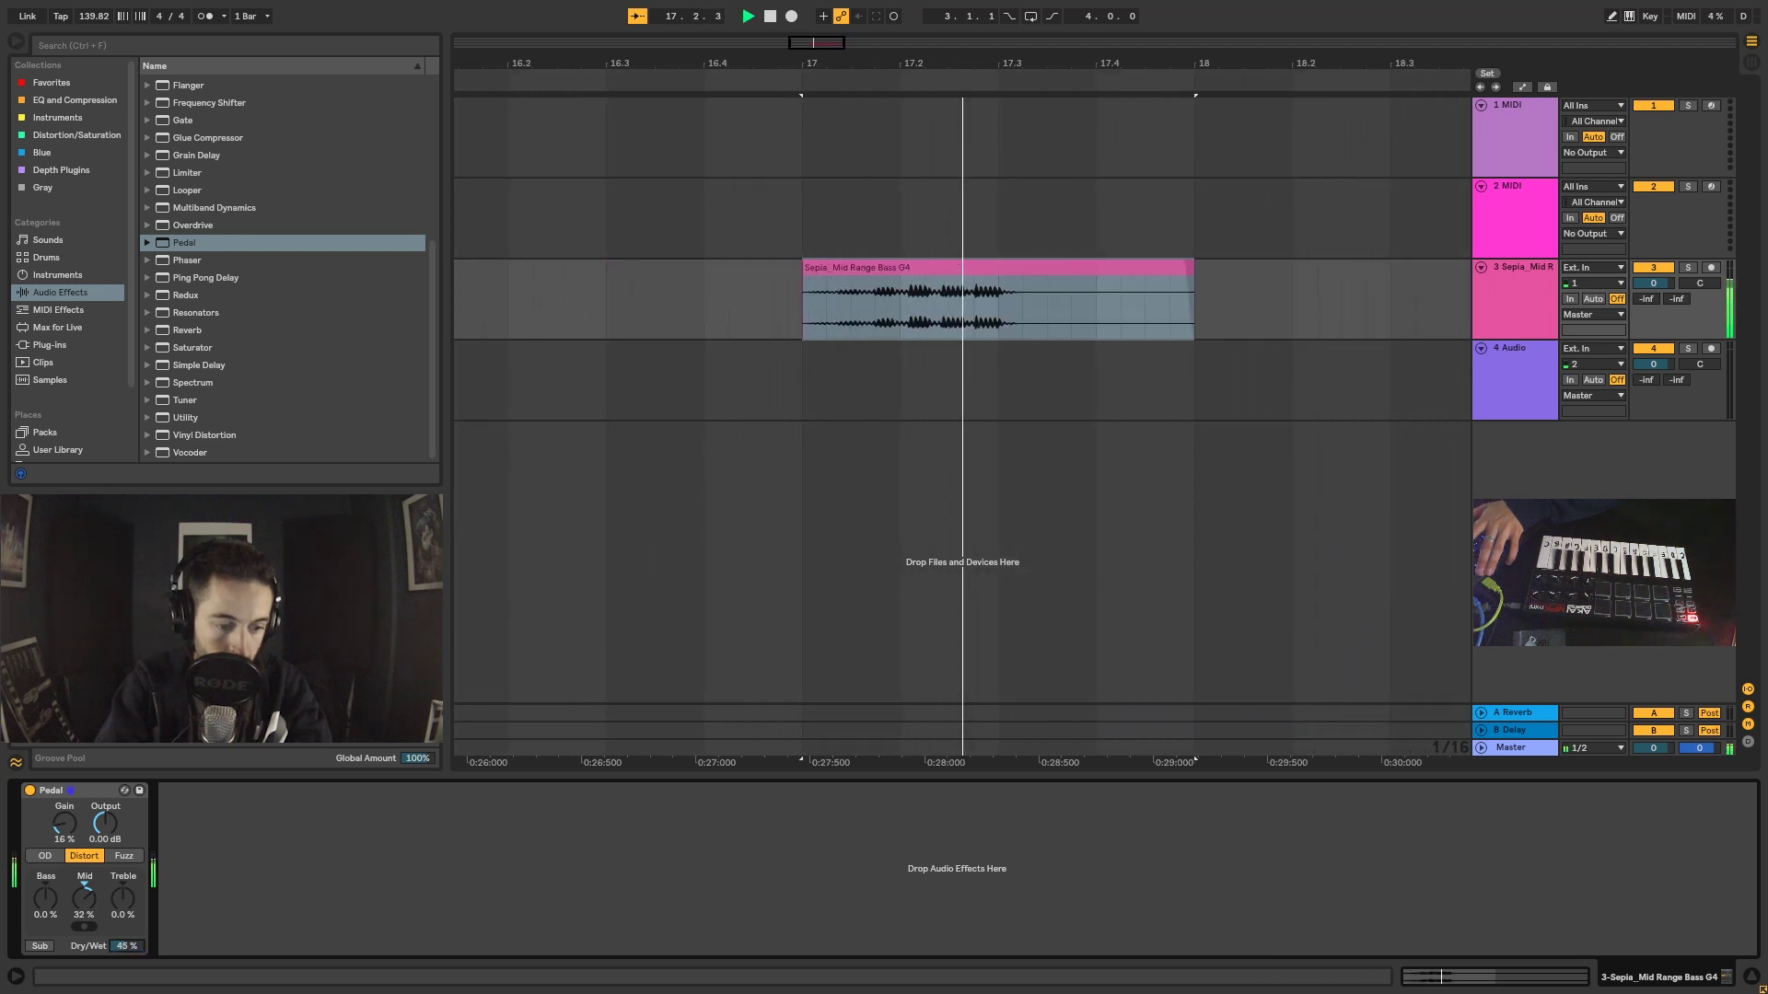
click(40, 946)
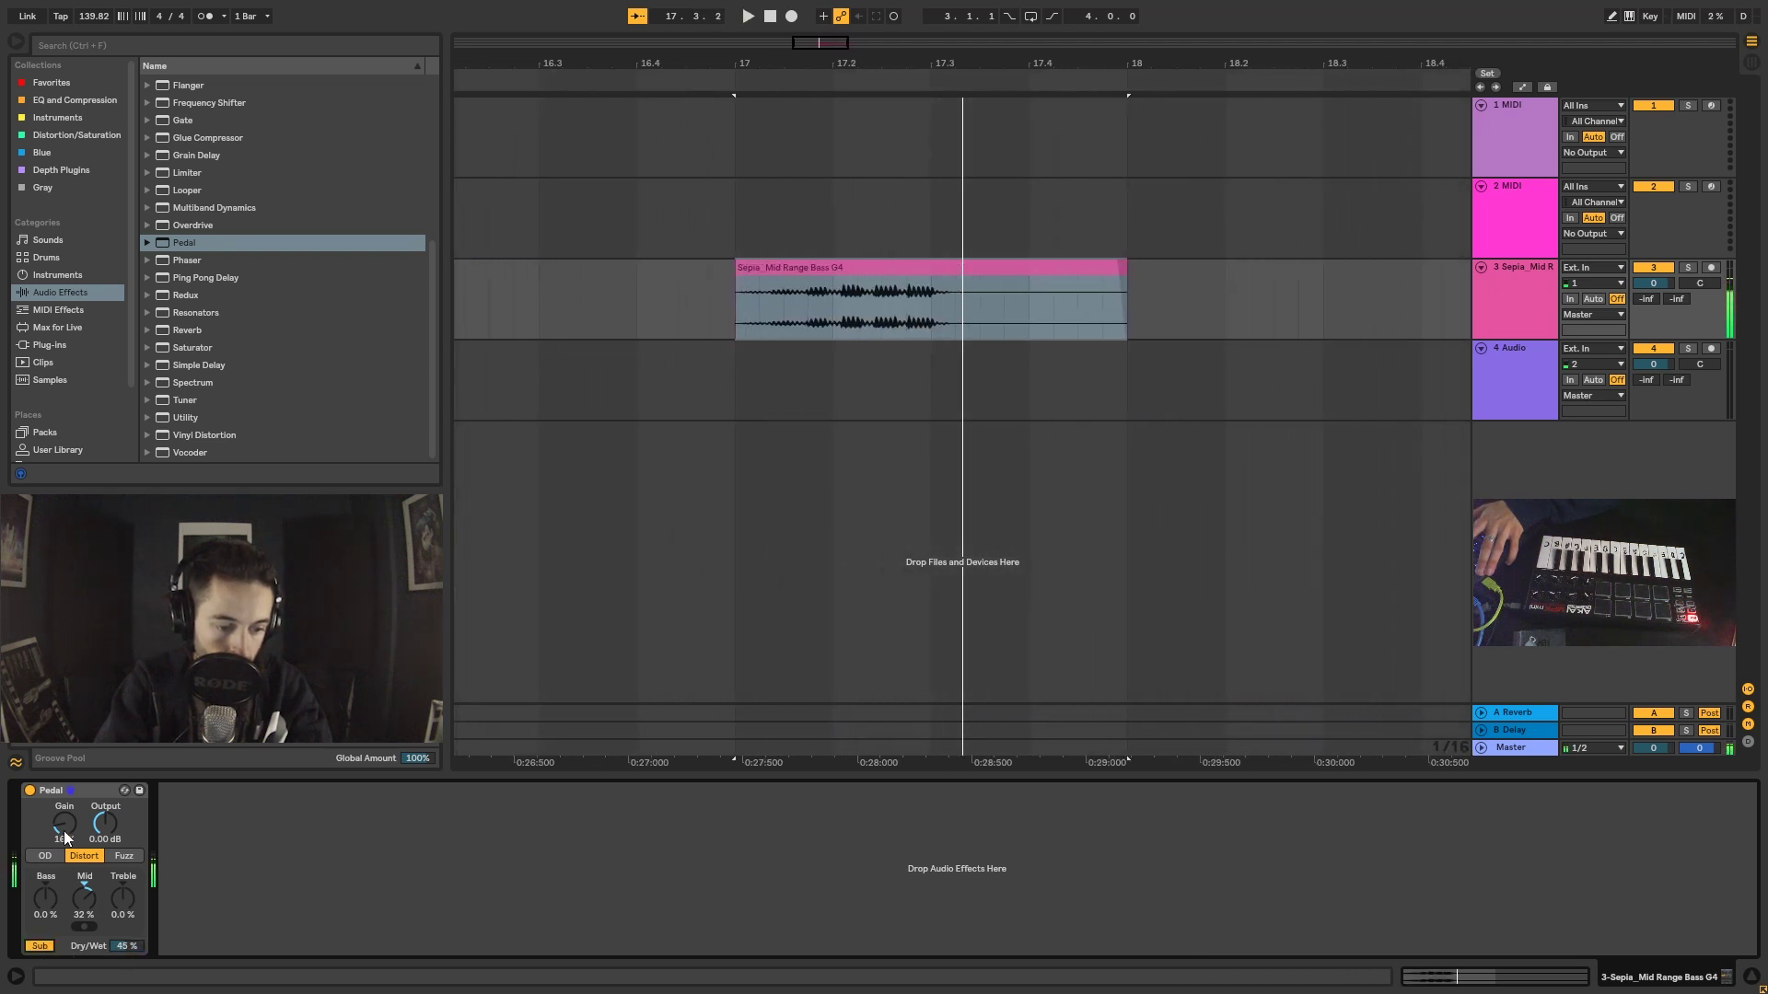
click(79, 789)
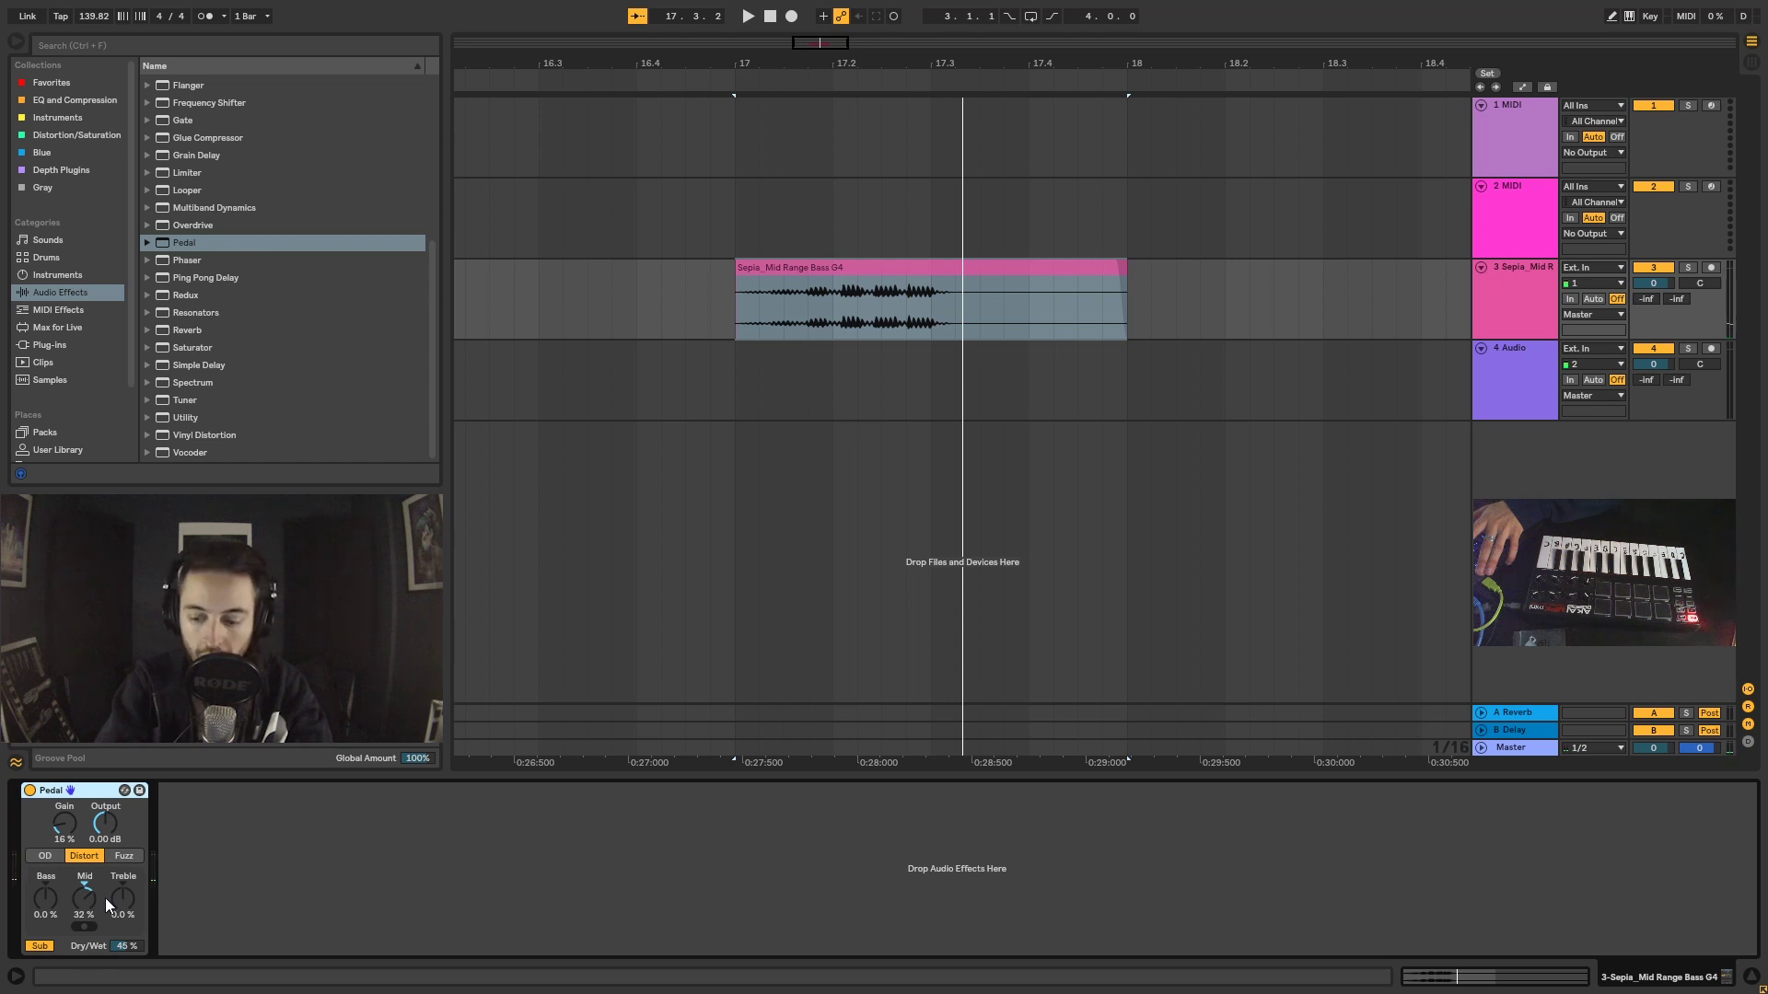
key(Delete)
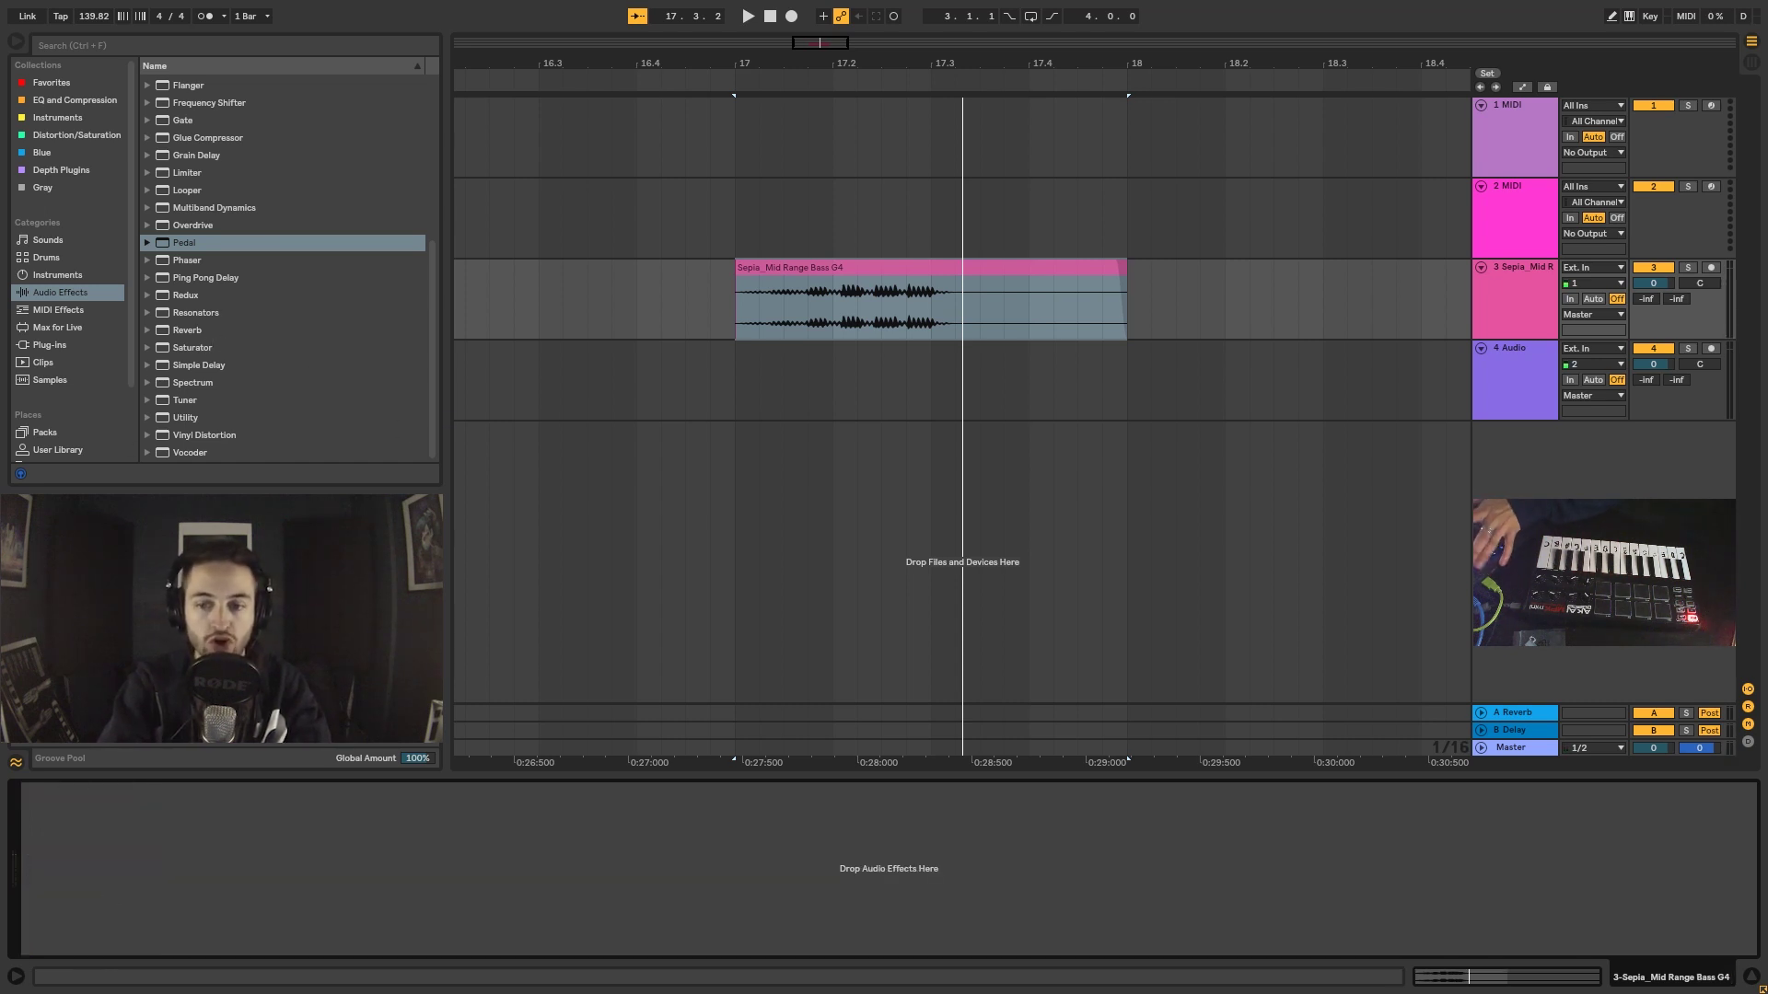
scroll(318, 245, up, 6)
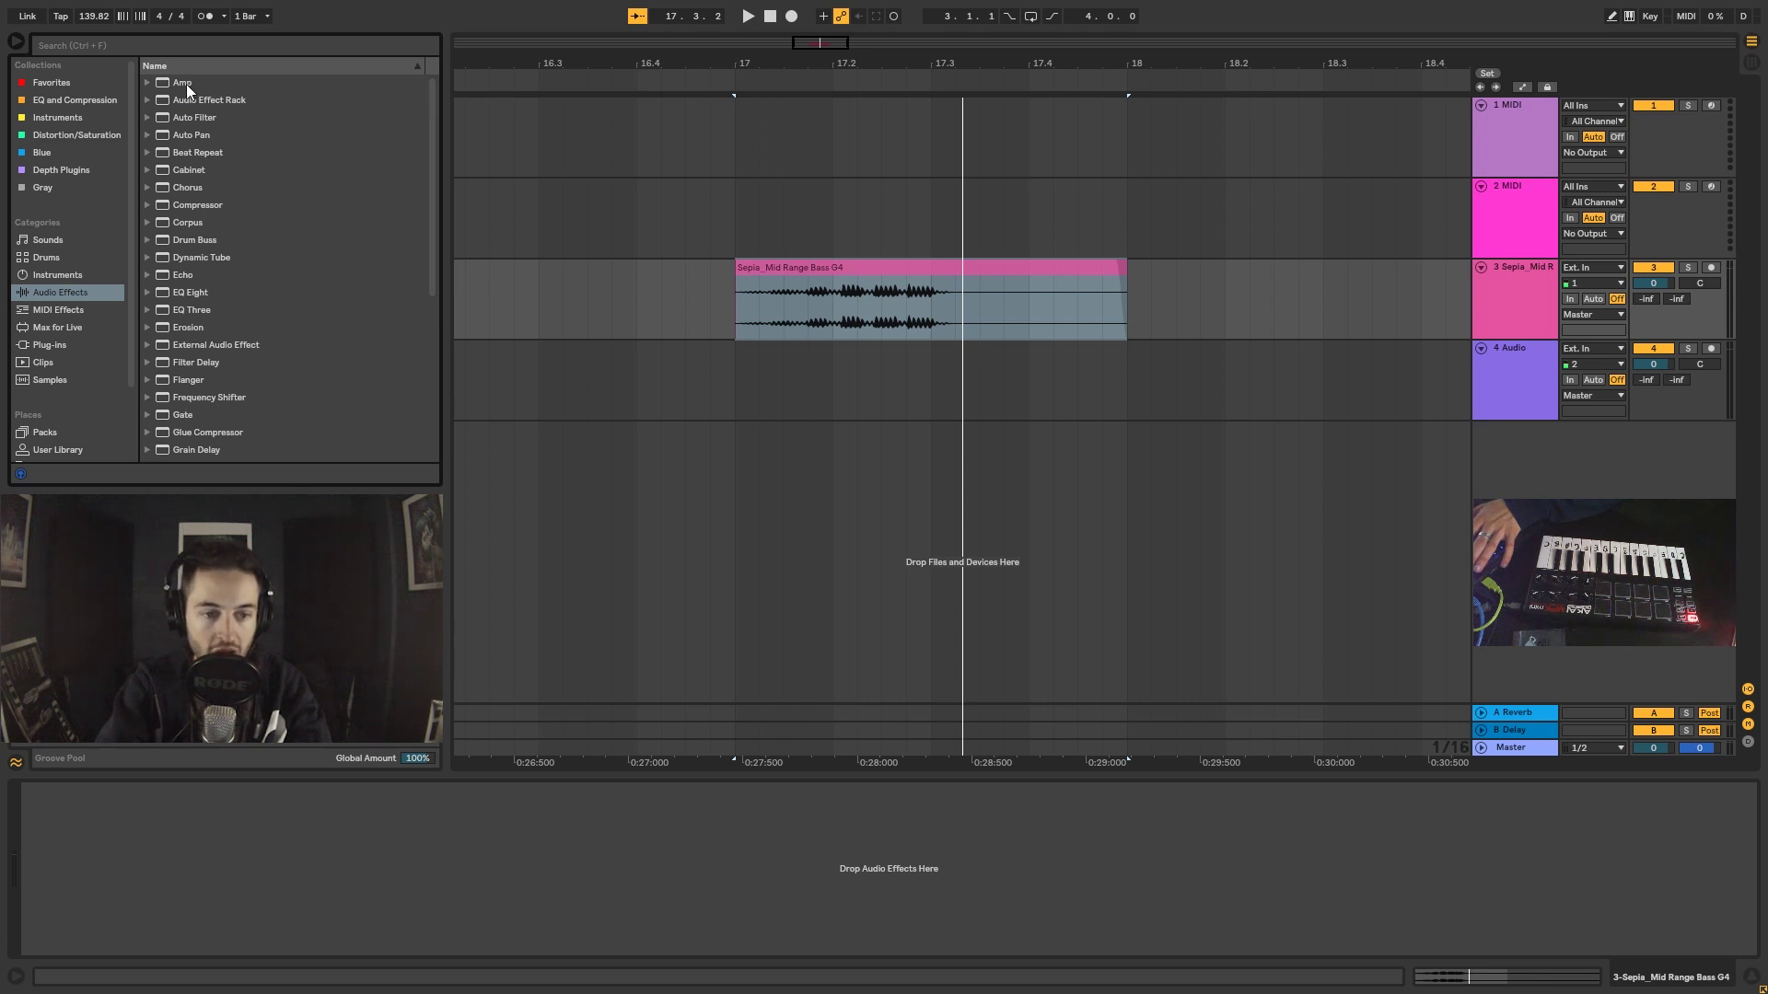
- Load Amp onto the Sepia bass track with Dry/Wet at 31%, then delete it again
click(221, 85)
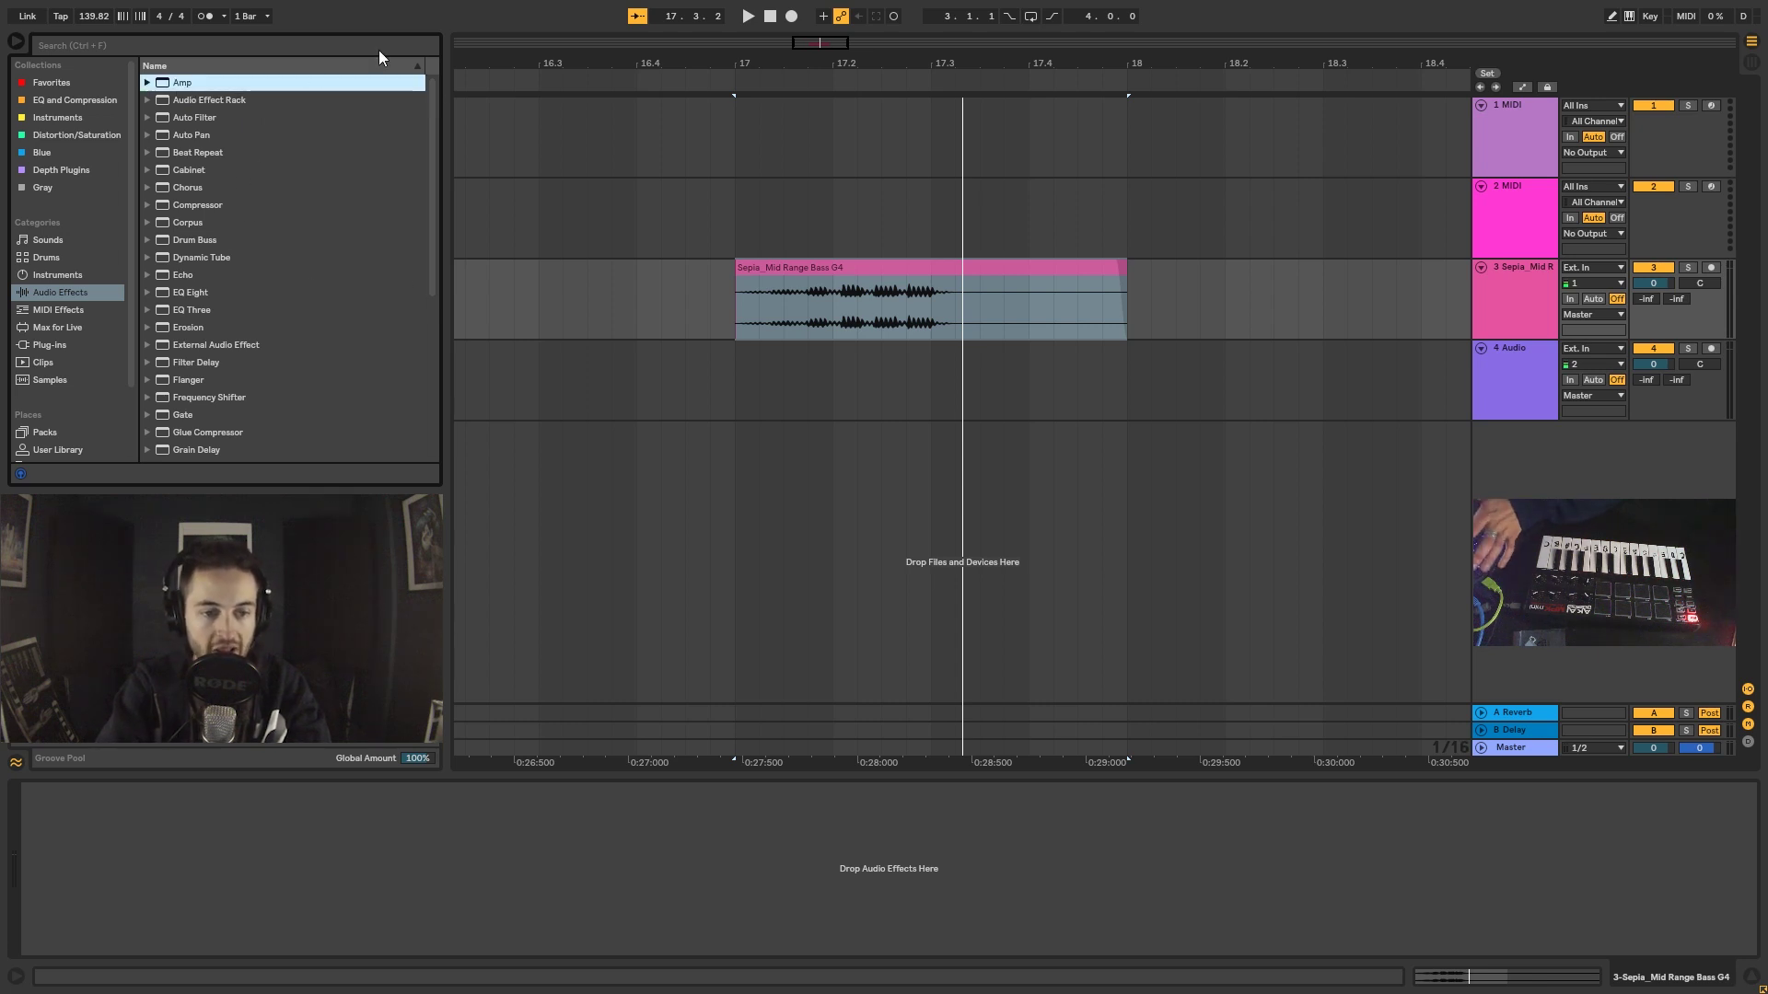
scroll(350, 309, down, 5)
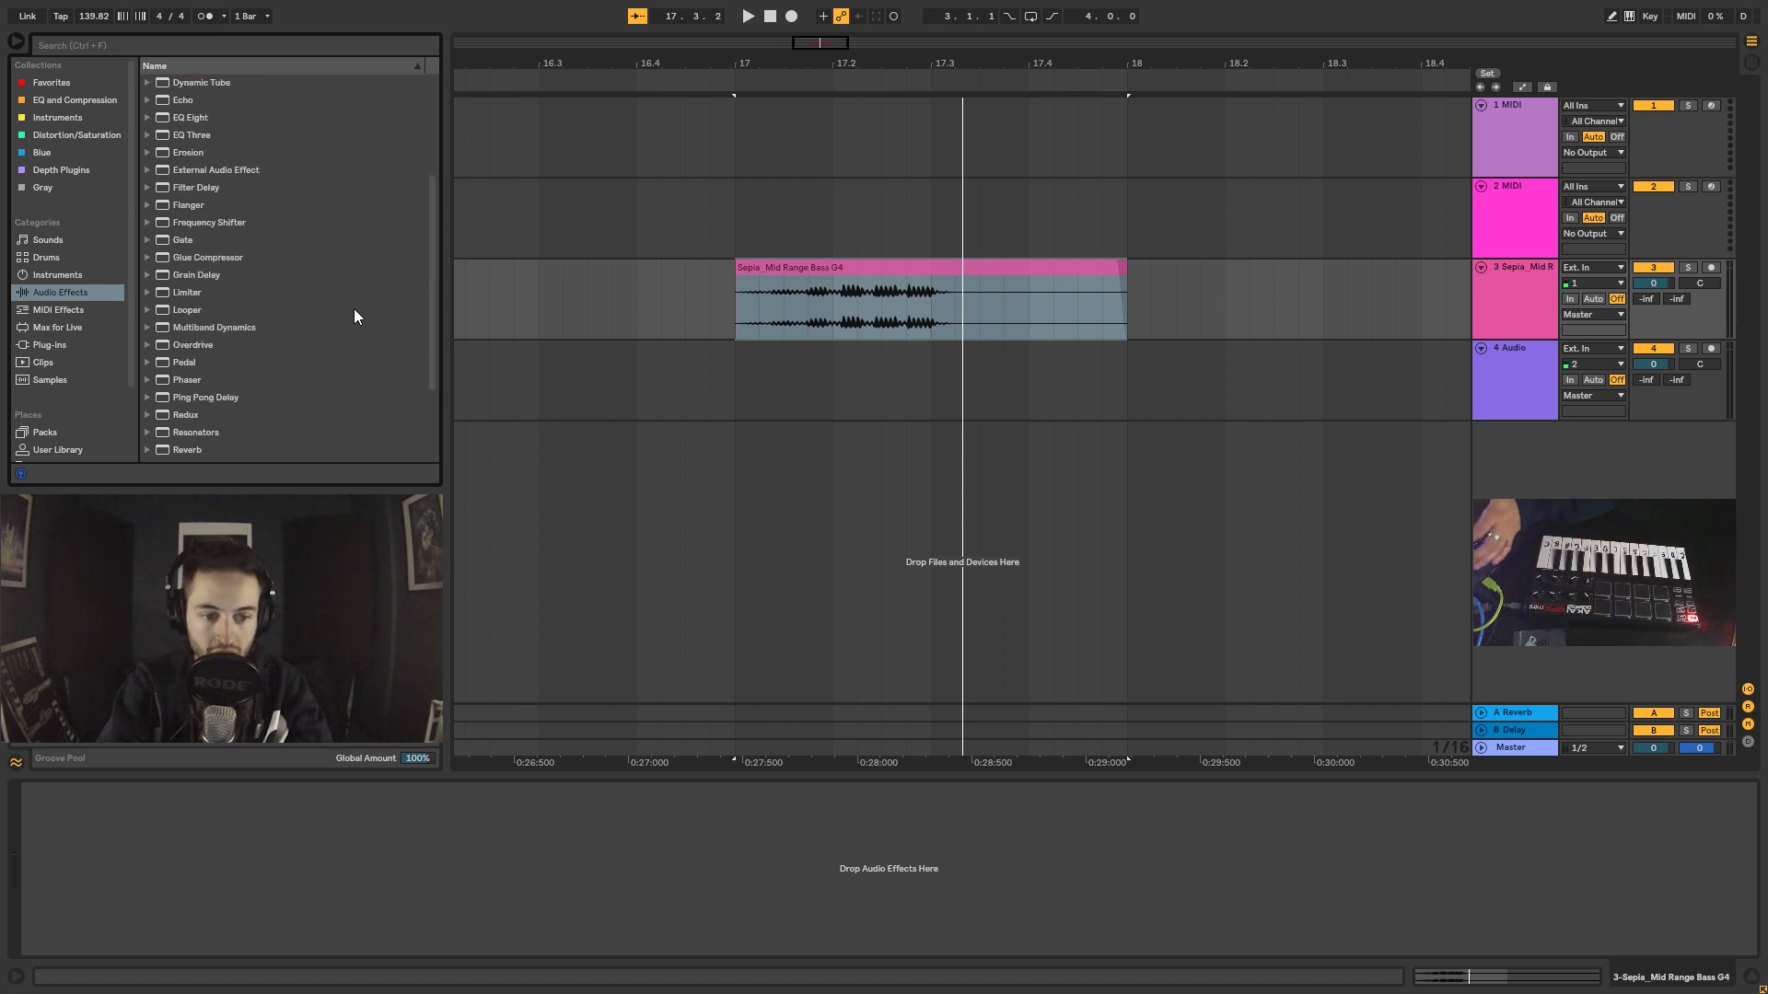
scroll(353, 306, down, 3)
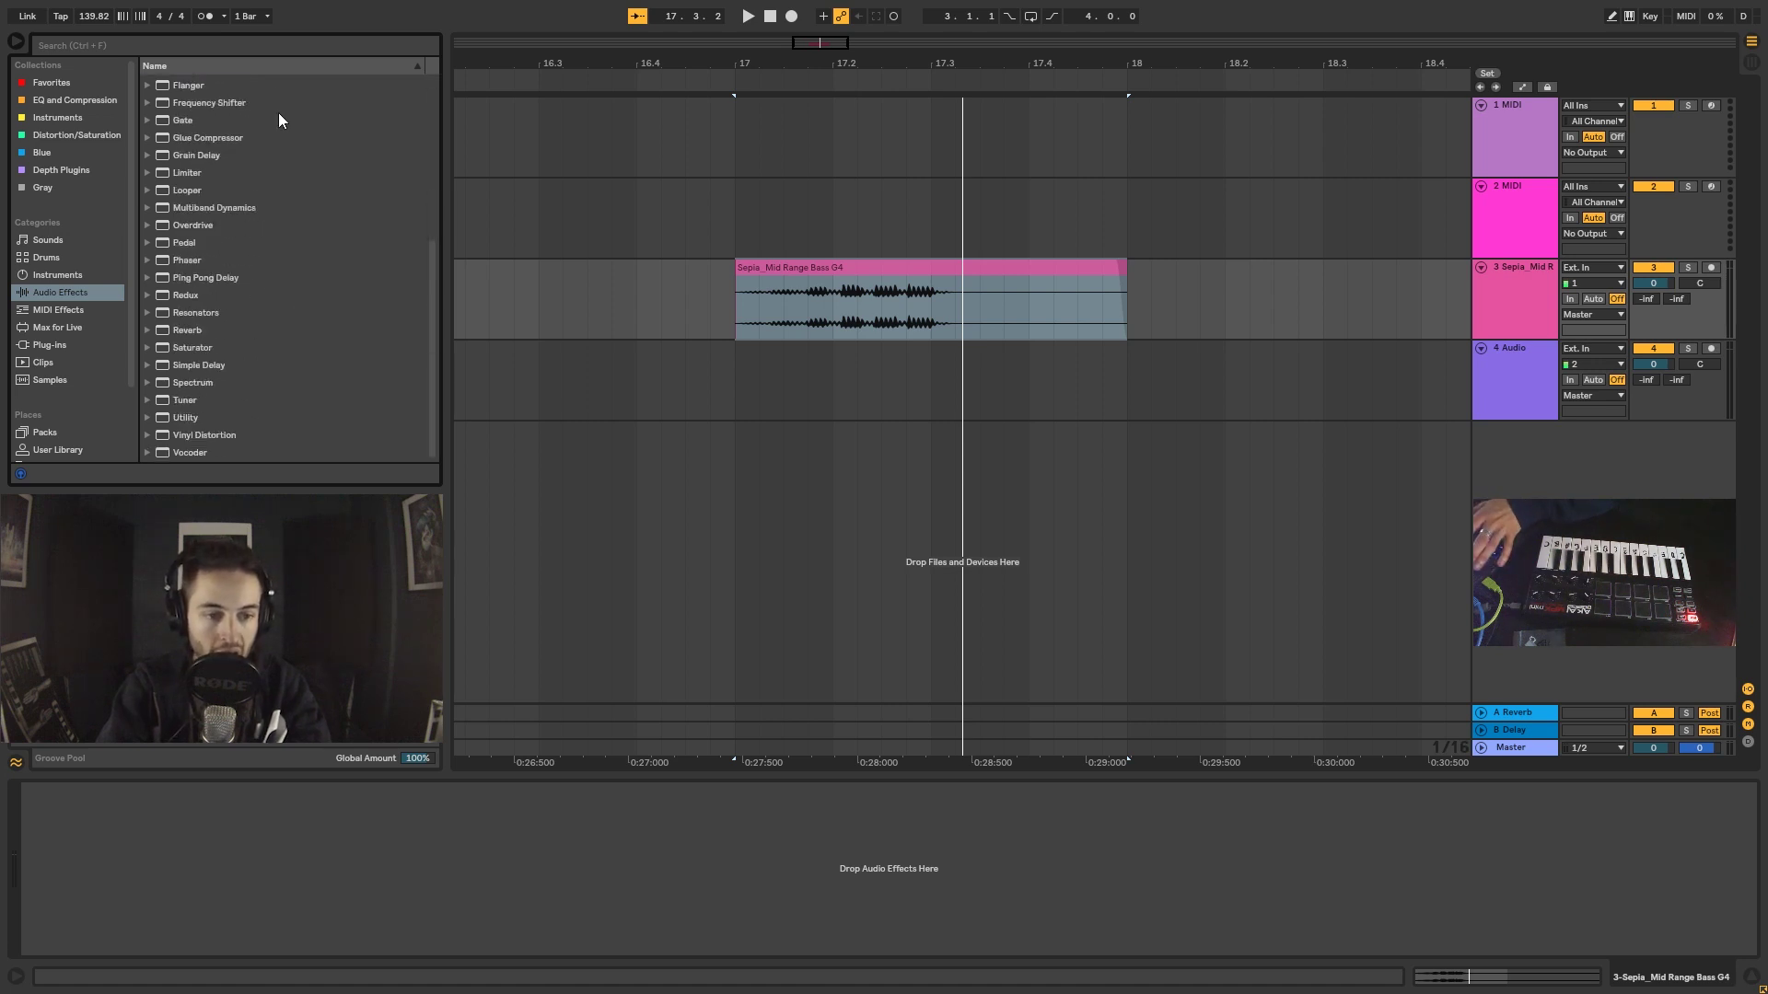
scroll(252, 286, up, 8)
click(764, 312)
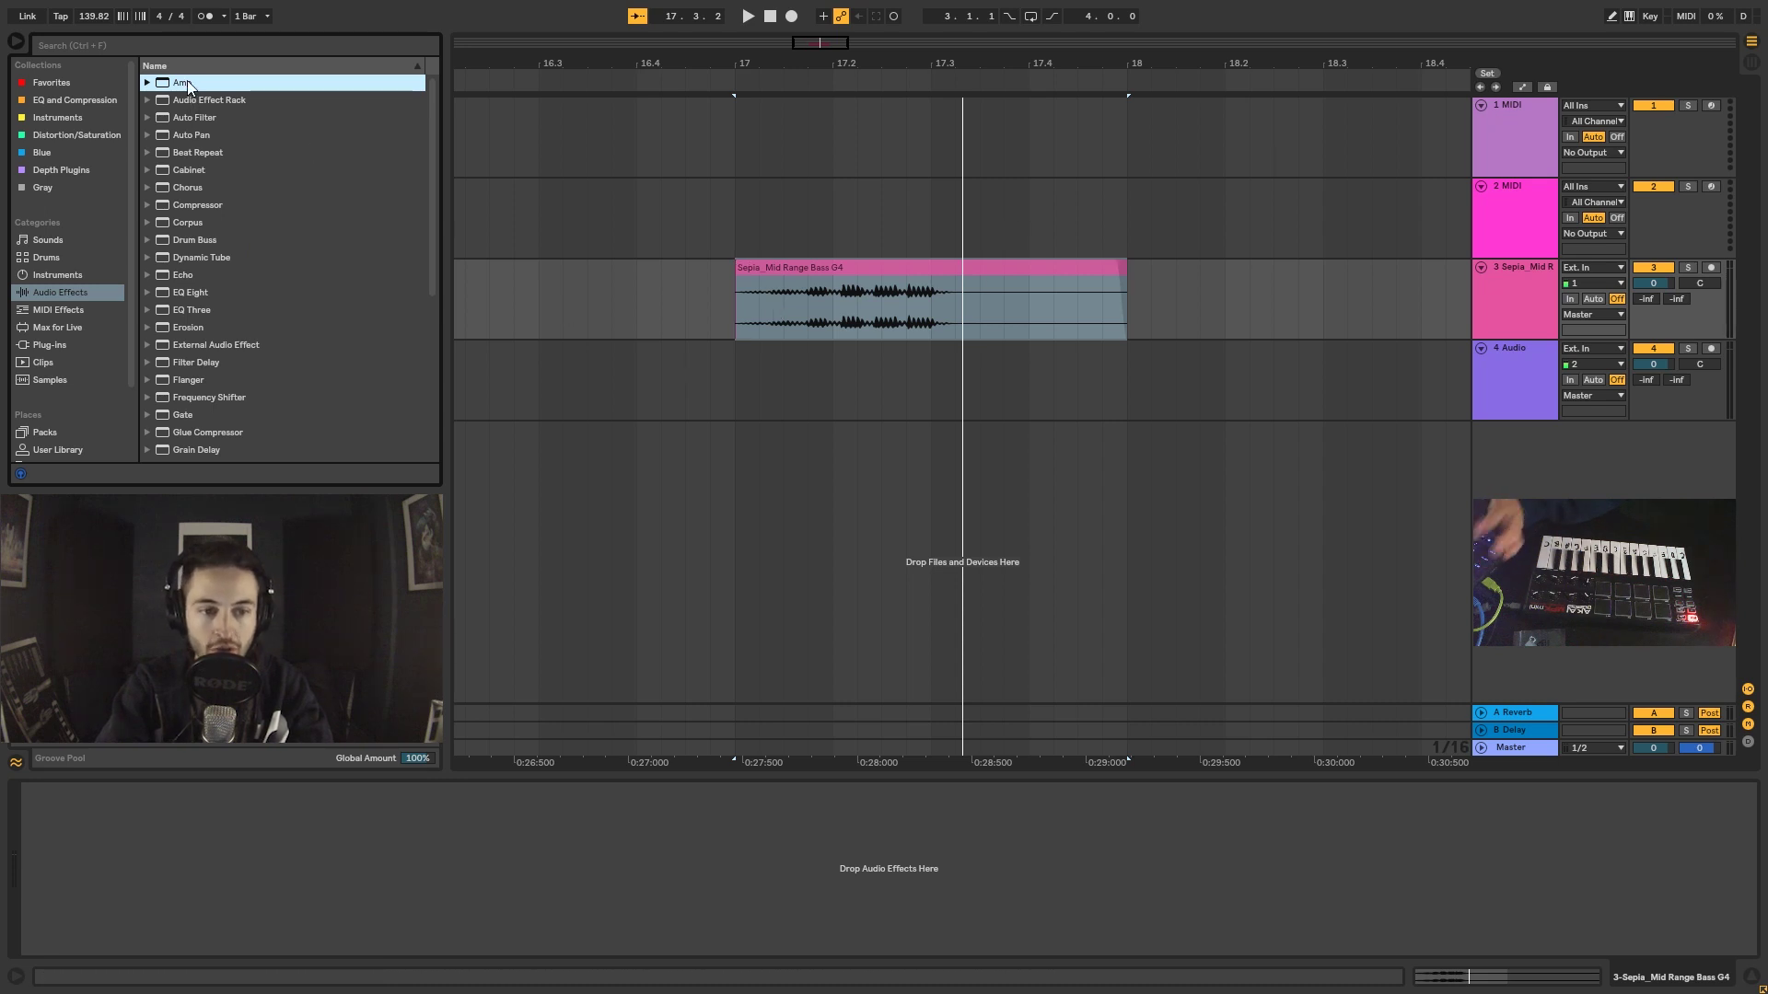
drag(188, 87, 862, 315)
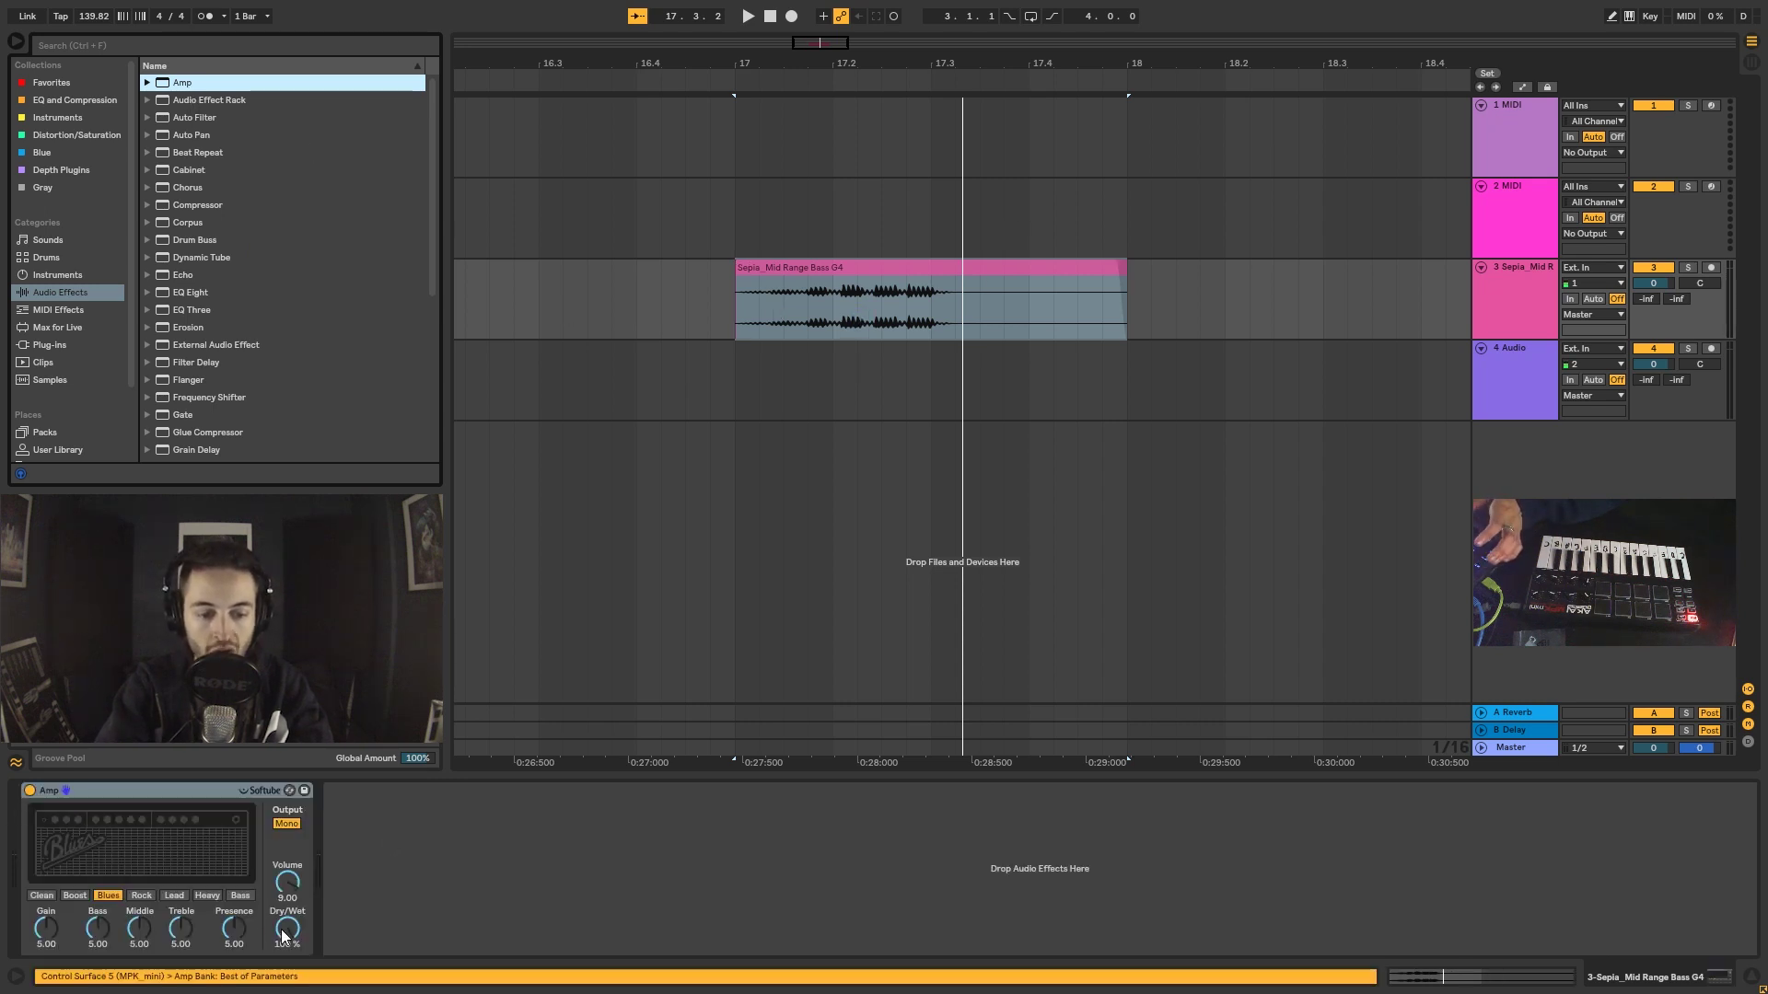
drag(284, 936, 284, 976)
click(209, 793)
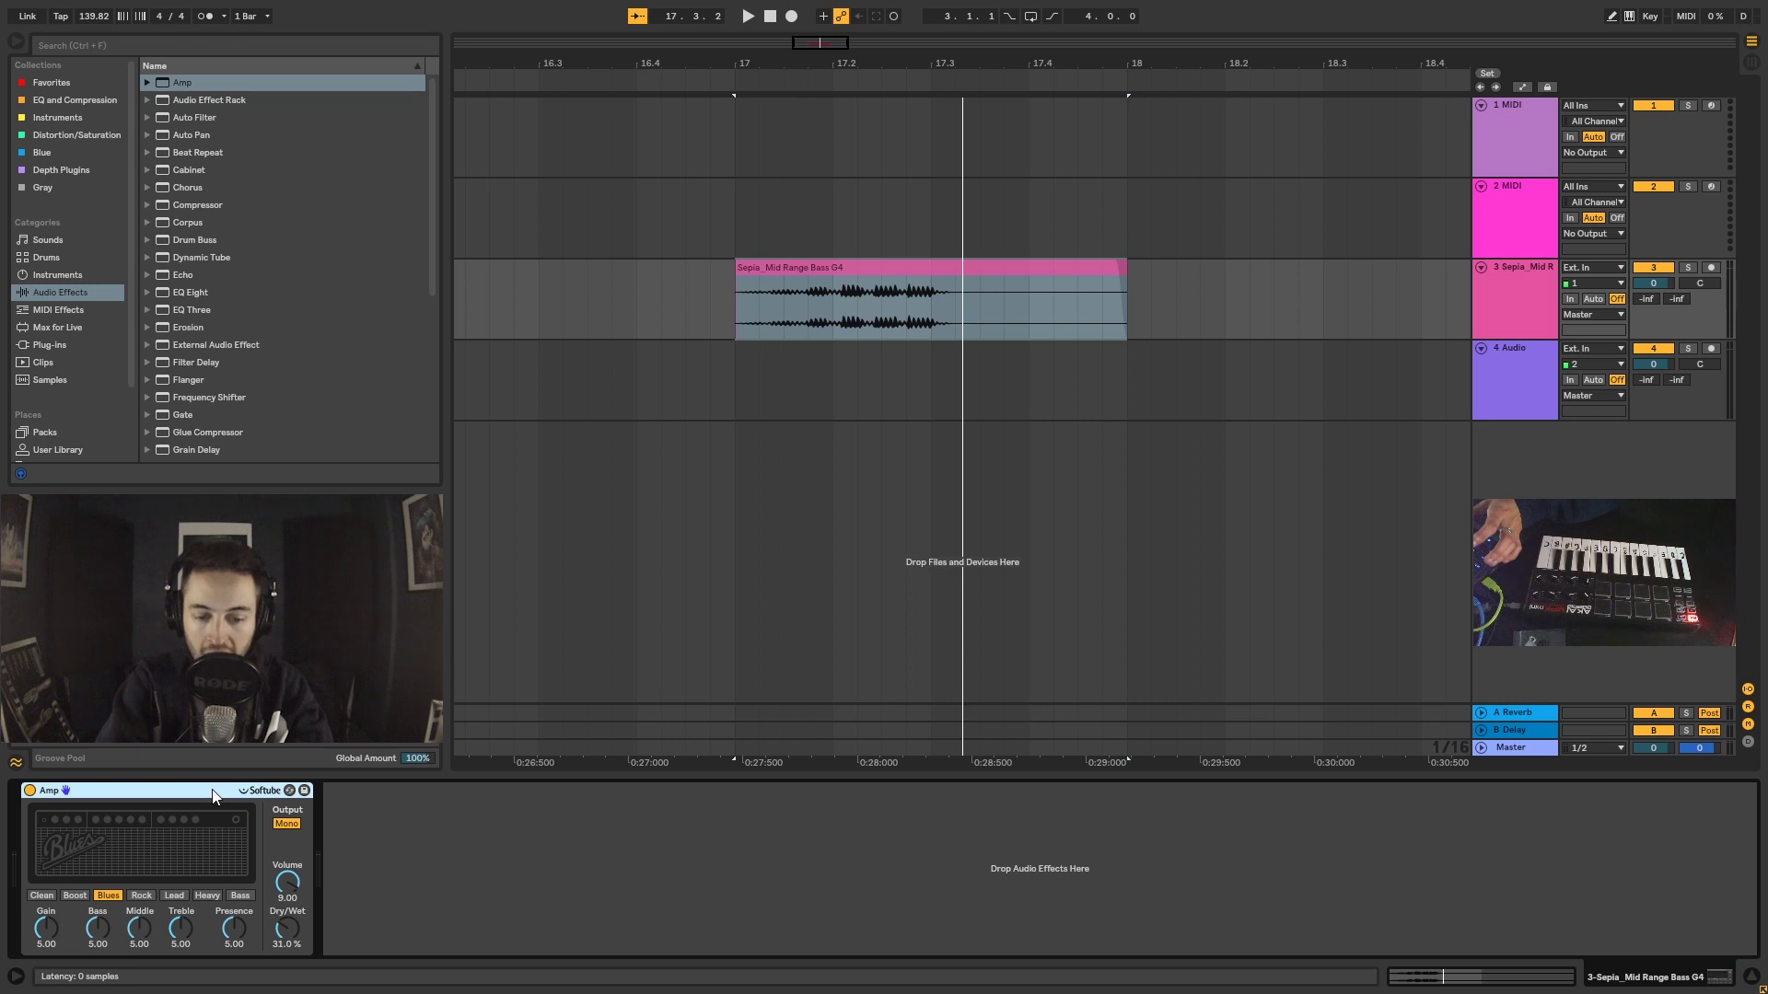
key(Delete)
- Select the one-bar Sepia_Mid Range Bass G4 clip on track 3
scroll(231, 129, down, 1)
scroll(235, 128, down, 5)
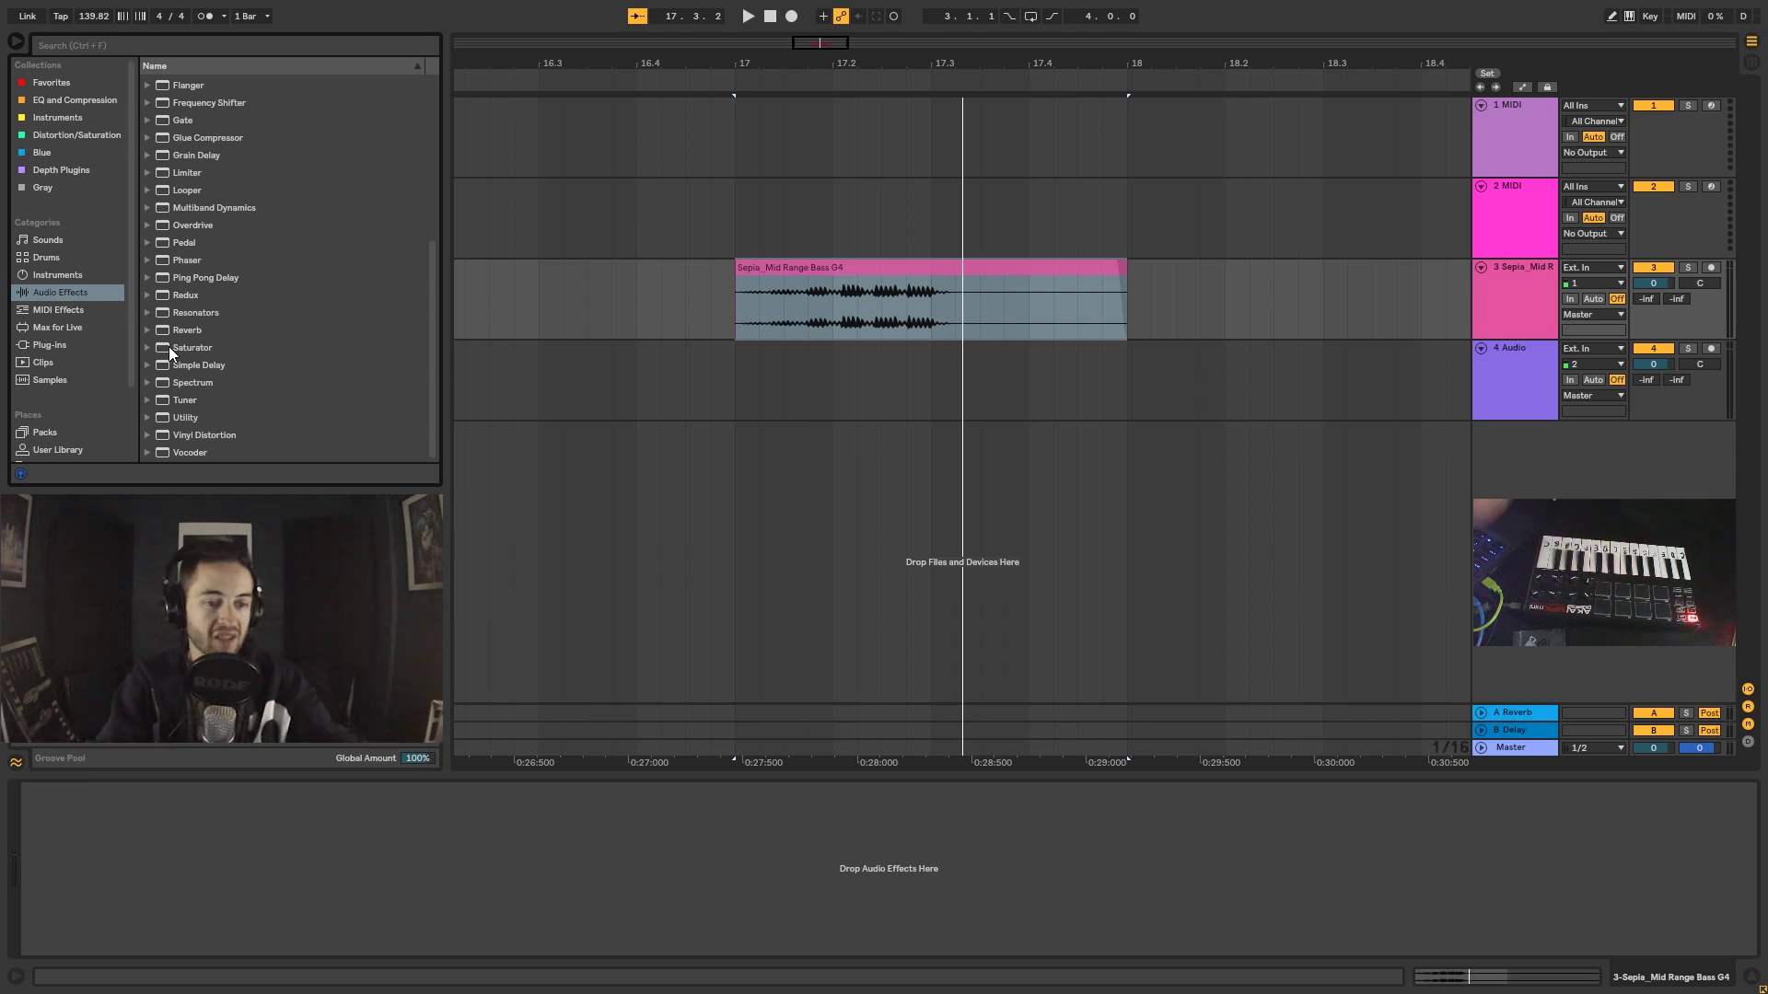
click(1110, 267)
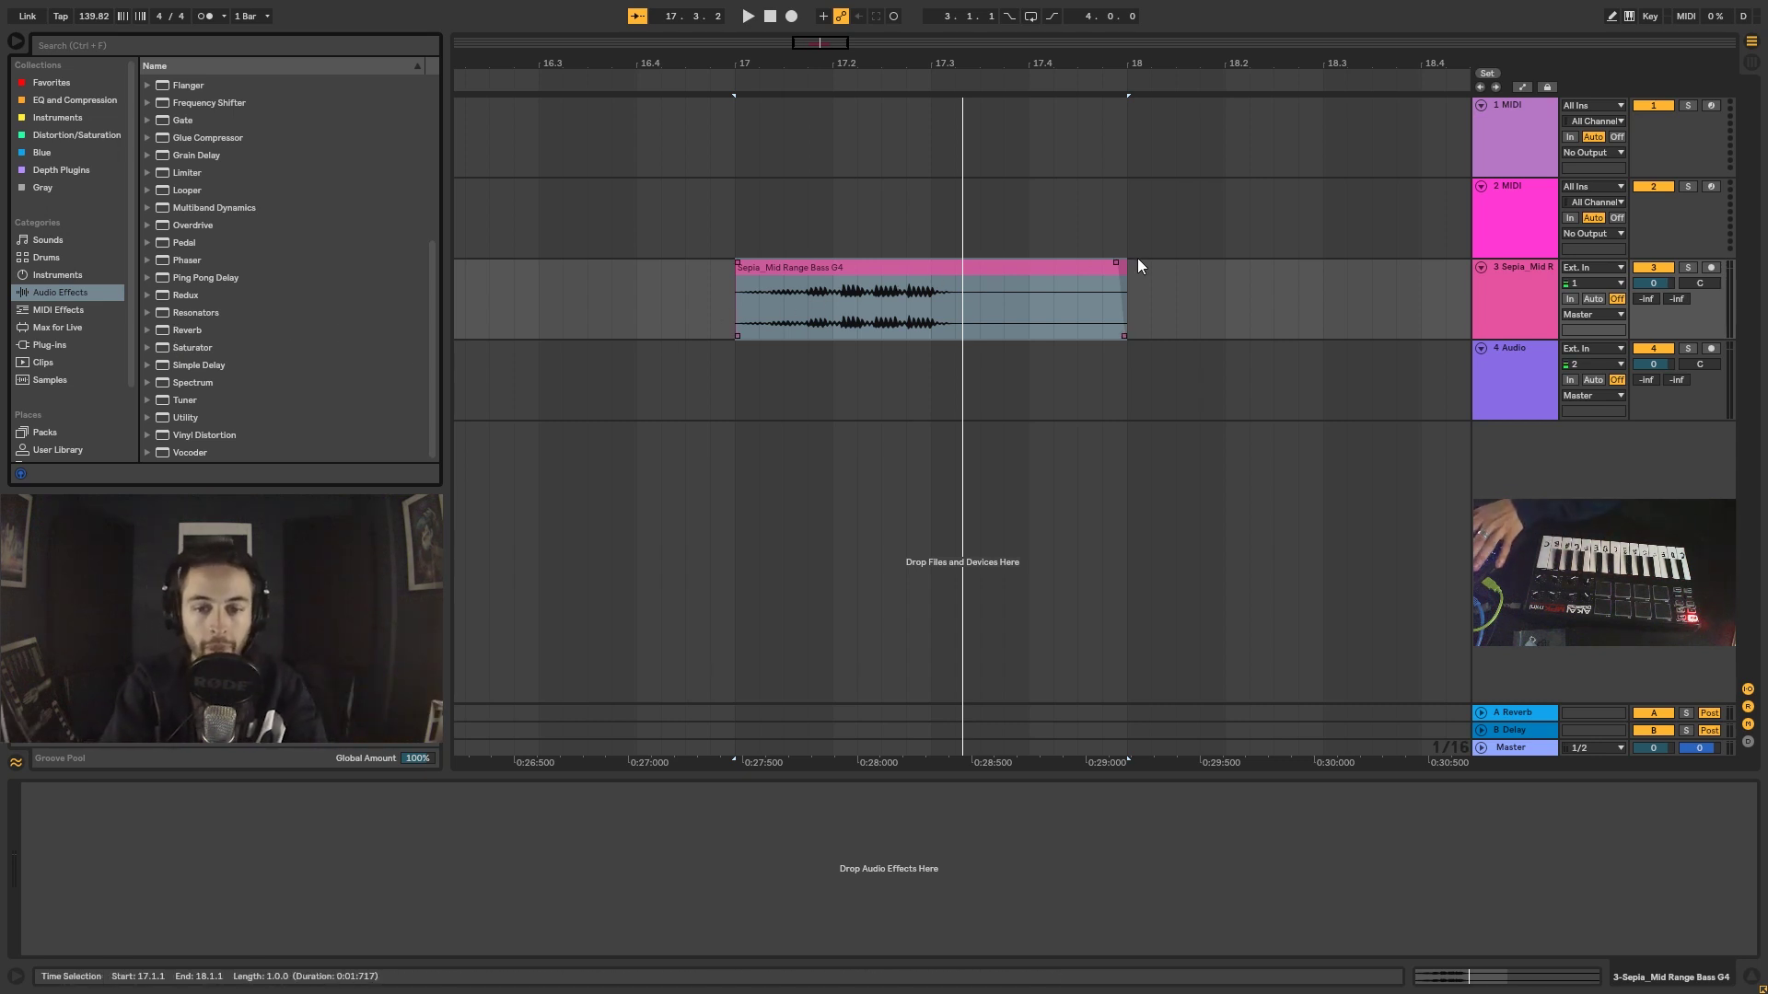